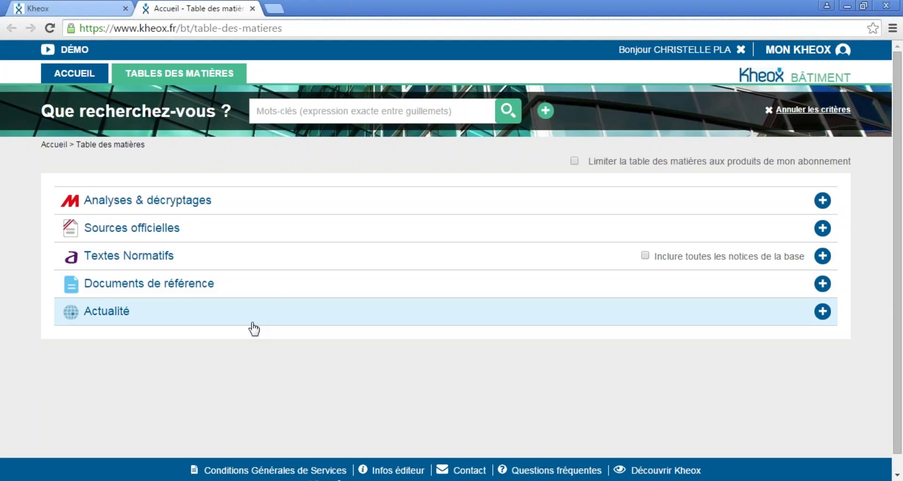
# Step: Return to the Kheox home page, enter "amiante" as the search keyword and choose the suggestion "Amiante déchet"
pyautogui.click(48, 7)
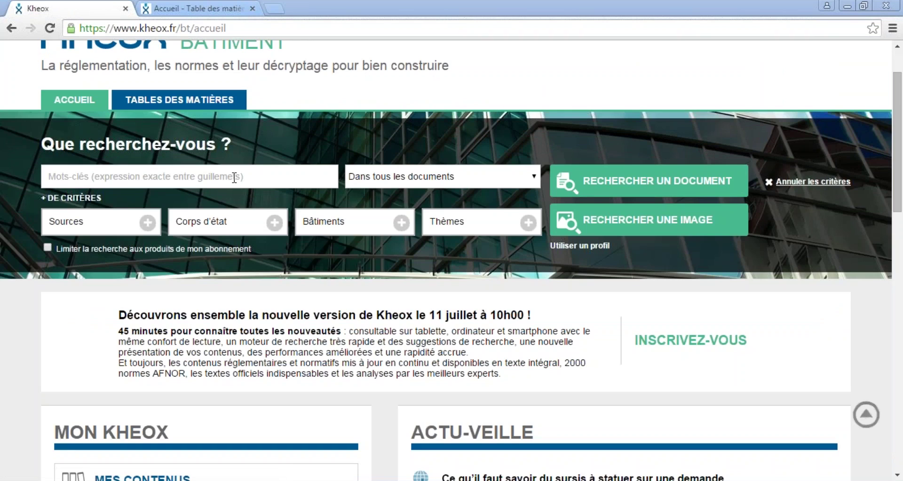
pyautogui.click(215, 176)
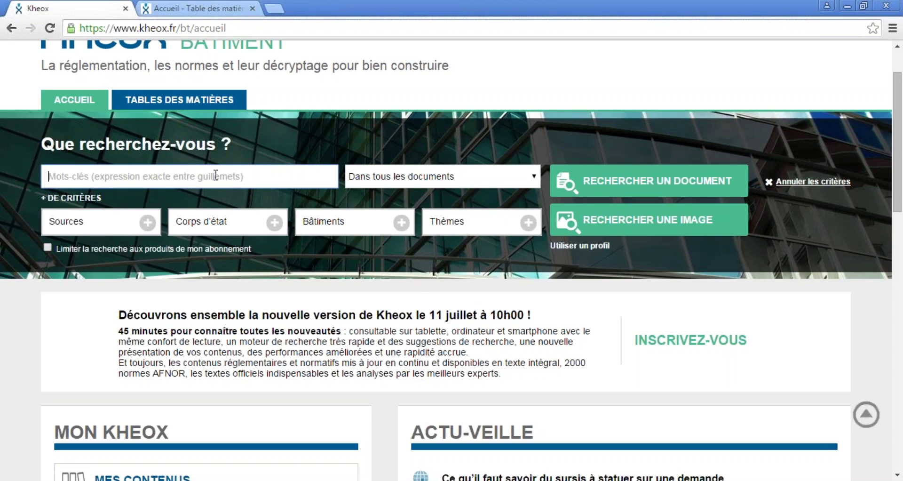
pyautogui.write('amiante')
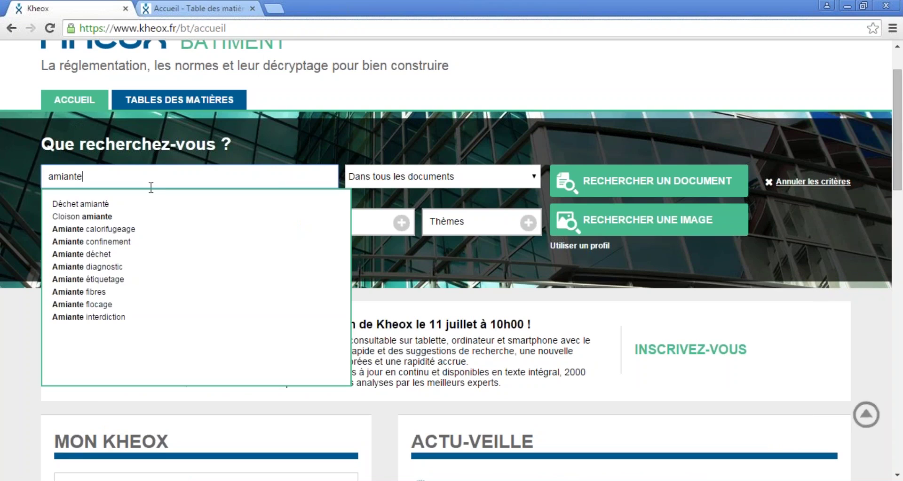
pyautogui.click(94, 253)
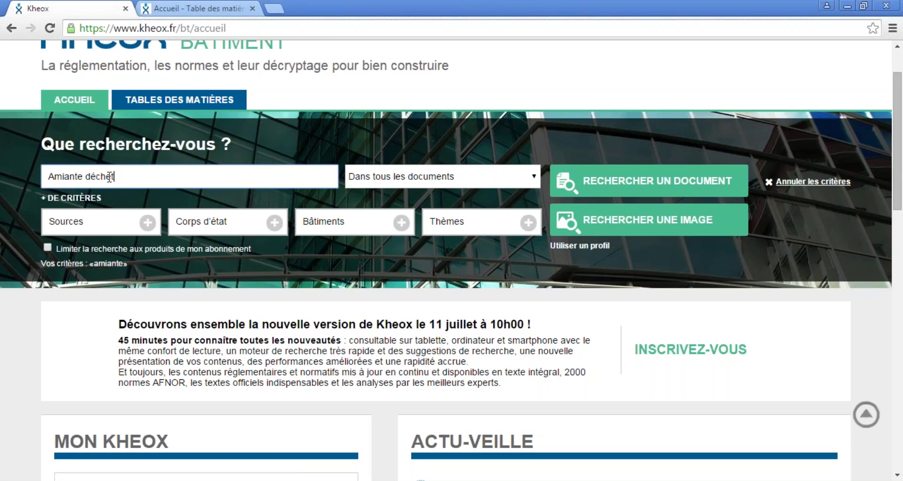
# Step: Enclose the search keywords in quotation marks as the exact expression "Amiante déchet" and dismiss the suggestions
pyautogui.write('"')
pyautogui.click(45, 176)
pyautogui.write('"')
pyautogui.click(179, 174)
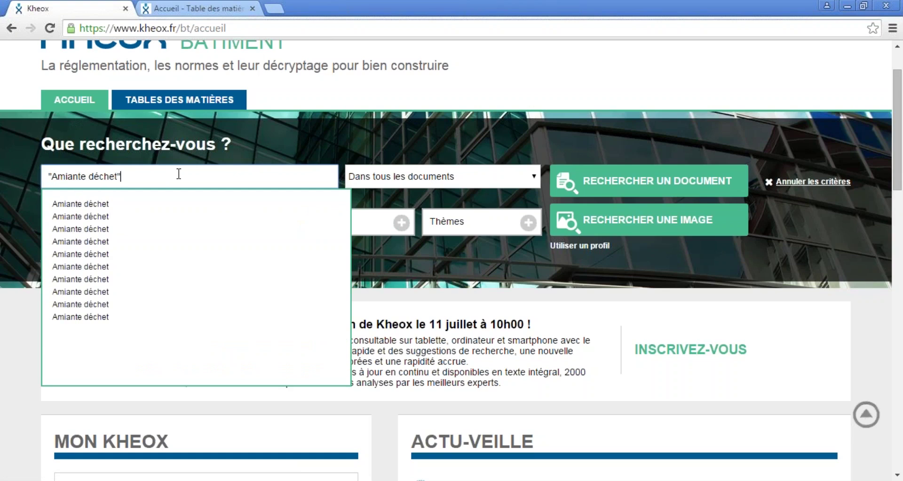
pyautogui.click(27, 172)
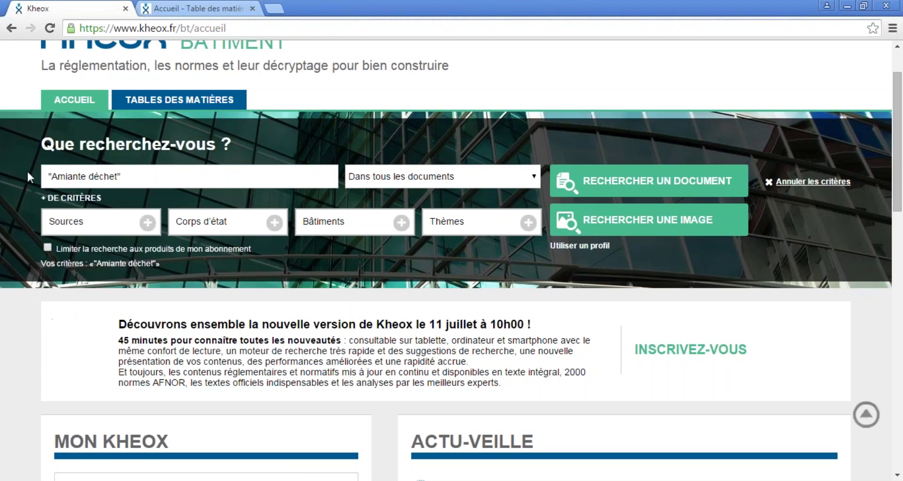
# Step: Remove the quotation marks around the search keywords Amiante déchet
pyautogui.moveTo(174, 179); pyautogui.dragTo(2, 176)
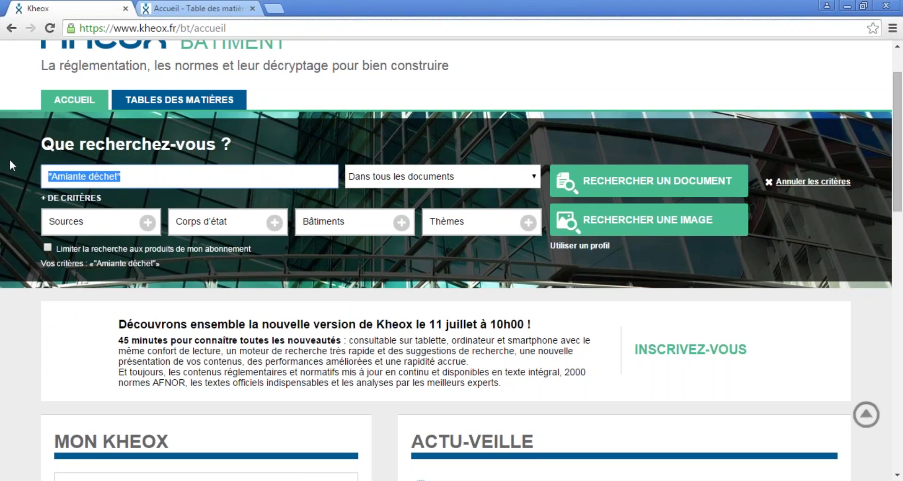
pyautogui.press('End')
pyautogui.press('BackSpace')
pyautogui.press('Home')
pyautogui.press('Delete')
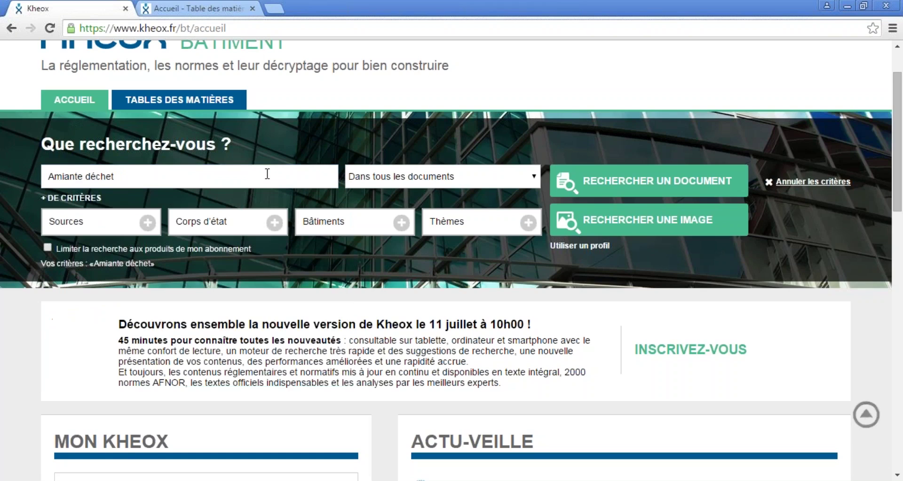
# Step: Check the document scope options and examine the source categories offered in the Sources search criteria
pyautogui.click(462, 176)
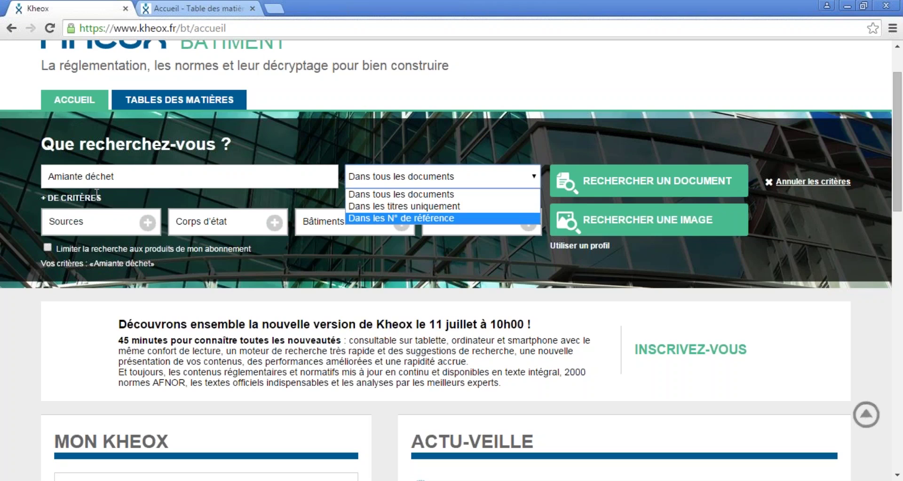
pyautogui.click(146, 224)
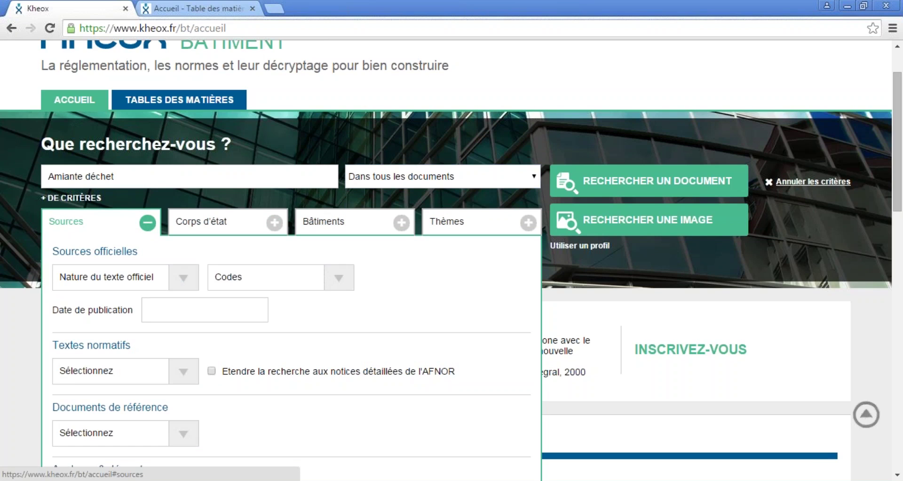
pyautogui.scroll(-3, 218, 281)
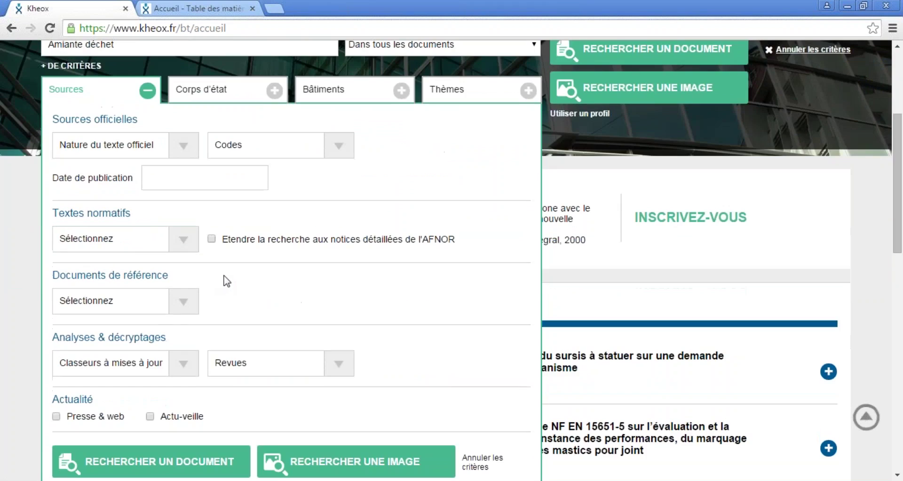
pyautogui.moveTo(145, 122); pyautogui.dragTo(52, 120)
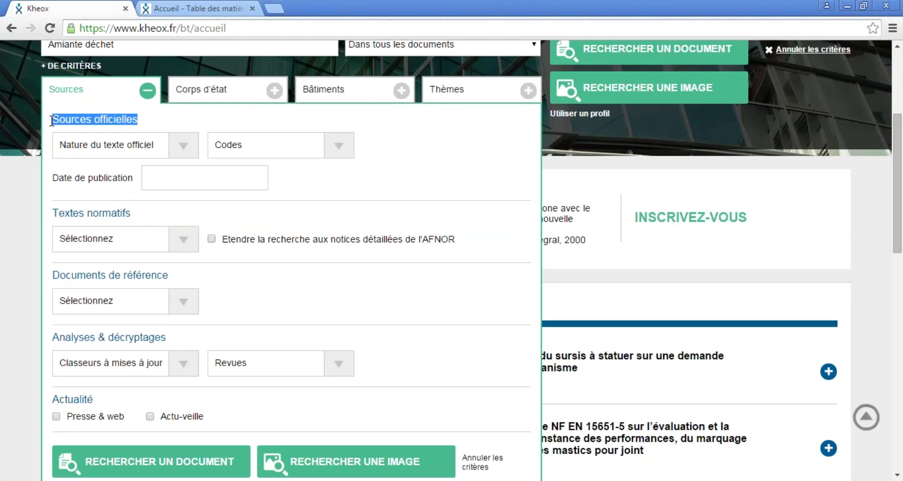
pyautogui.moveTo(132, 214); pyautogui.dragTo(50, 213)
pyautogui.moveTo(181, 278); pyautogui.dragTo(43, 276)
pyautogui.moveTo(179, 339); pyautogui.dragTo(50, 333)
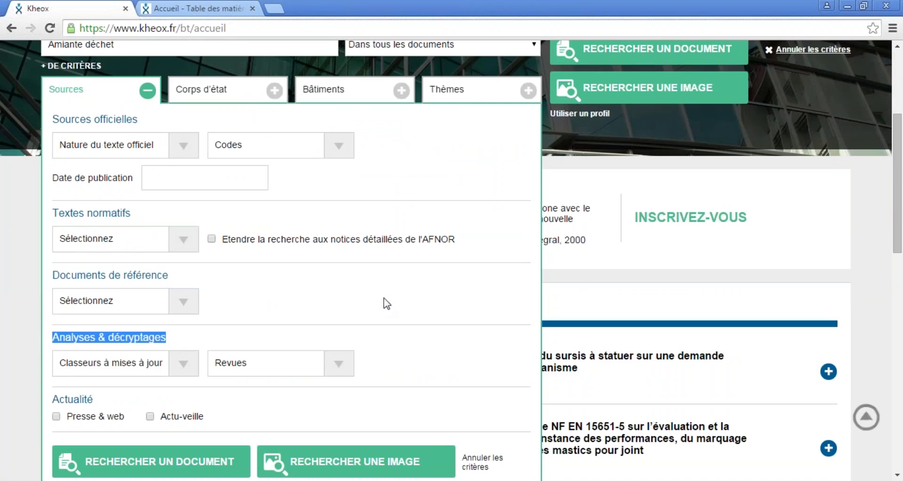
pyautogui.scroll(-1, 398, 289)
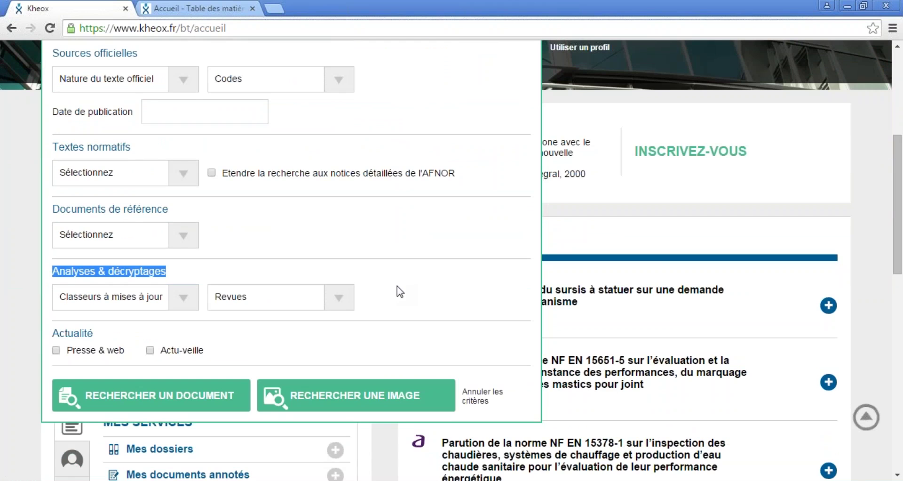
# Step: Inspect the Revues choices and the Actualité options in the Sources criteria, and close the criteria without selecting any
pyautogui.click(351, 299)
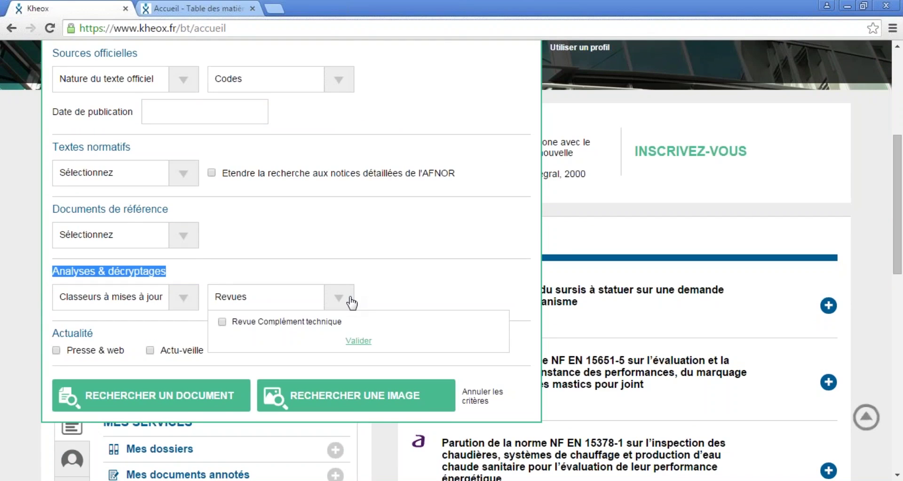
pyautogui.click(351, 303)
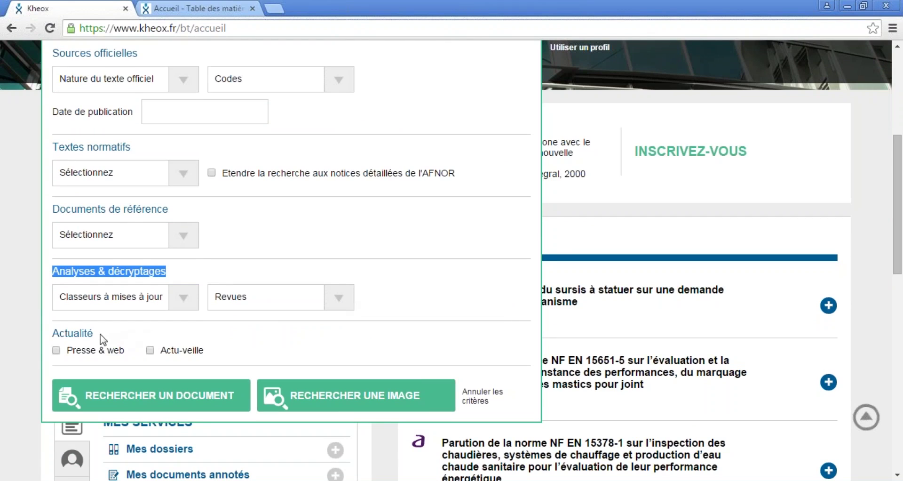
pyautogui.moveTo(99, 335); pyautogui.dragTo(47, 333)
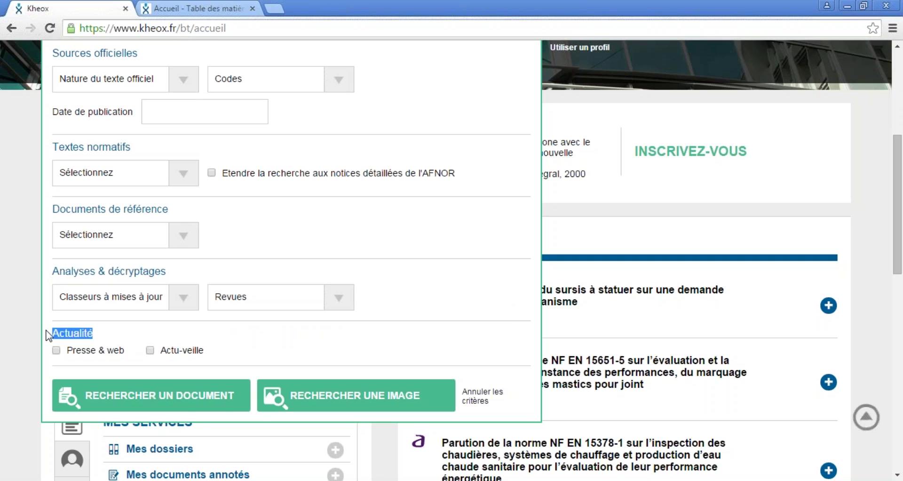
pyautogui.click(161, 354)
pyautogui.moveTo(161, 354); pyautogui.dragTo(205, 351)
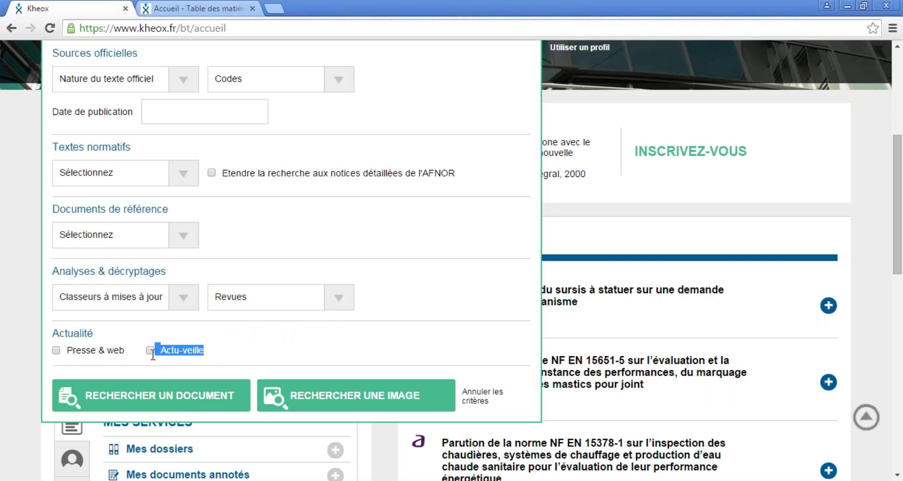
pyautogui.click(588, 221)
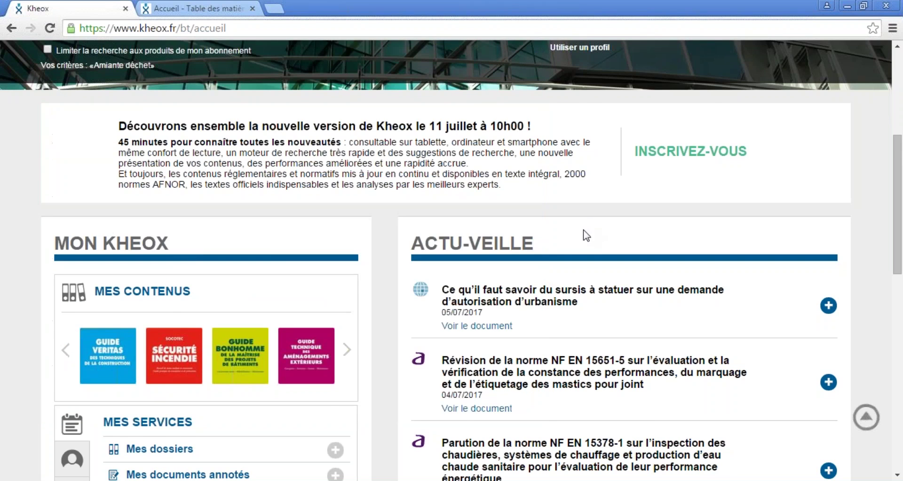
# Step: Review the Actu-veille news list and expand the summary of the item on norm NF EN 15378-1
pyautogui.scroll(-1, 583, 229)
pyautogui.moveTo(536, 180); pyautogui.dragTo(469, 179)
pyautogui.tripleClick(510, 178)
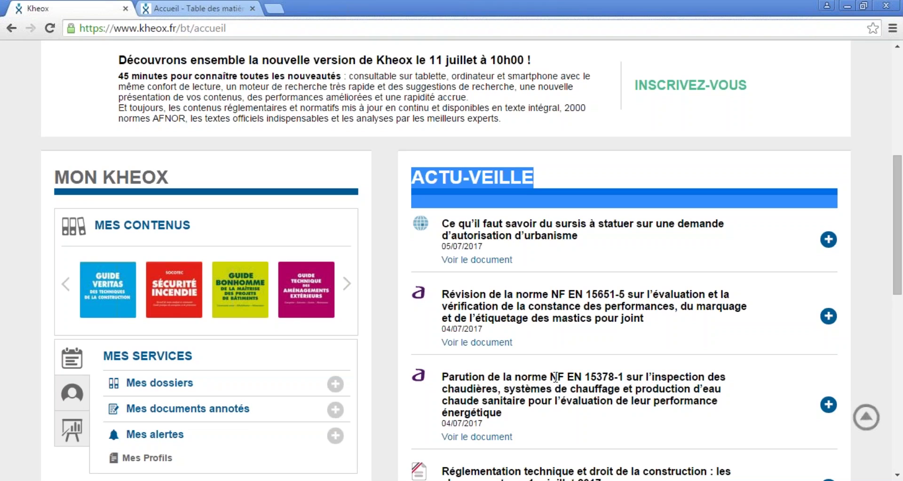
pyautogui.moveTo(551, 378); pyautogui.dragTo(617, 369)
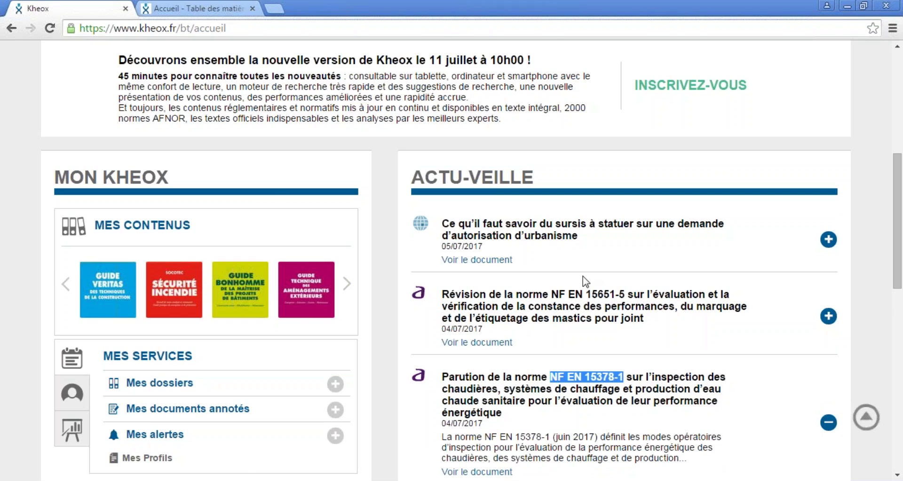
pyautogui.scroll(-1, 583, 277)
pyautogui.scroll(-2, 590, 273)
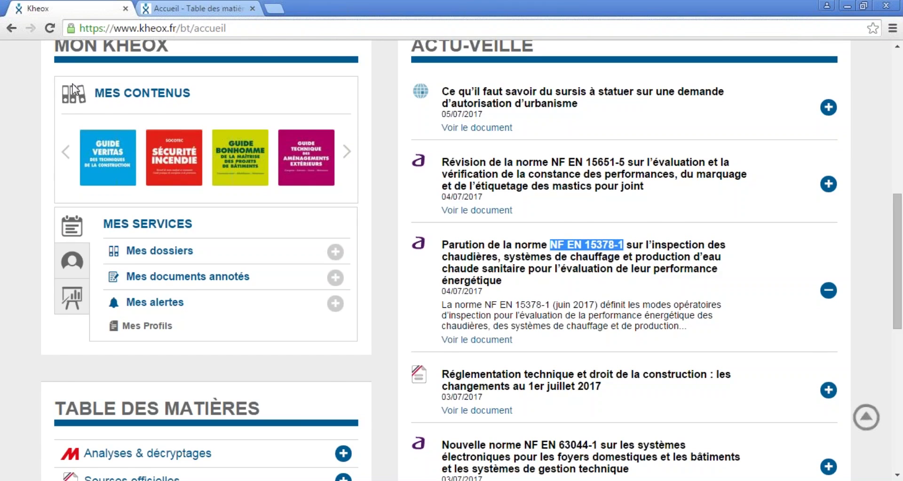
# Step: Open the Guide Veritas from Mes contenus in the Mon Kheox section in a new browser tab
pyautogui.scroll(2, 73, 89)
pyautogui.moveTo(55, 111); pyautogui.dragTo(189, 110)
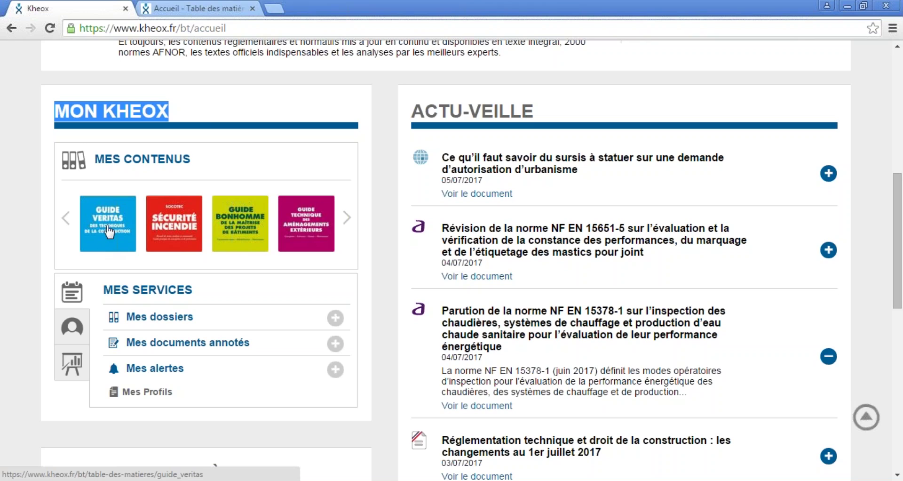
pyautogui.rightClick(108, 227)
pyautogui.click(129, 235)
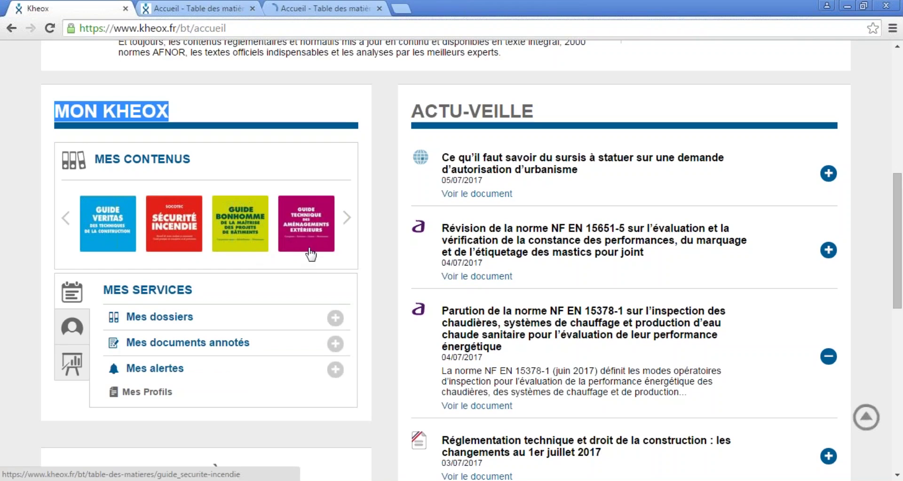
# Step: Browse the Mes contenus carousel through the remaining guides and content types
pyautogui.click(347, 219)
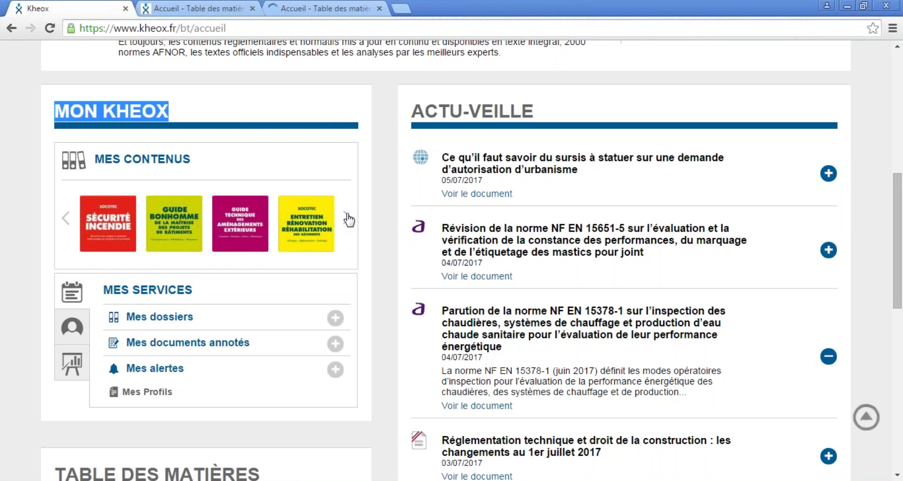
pyautogui.click(348, 218)
pyautogui.click(348, 217)
pyautogui.click(348, 218)
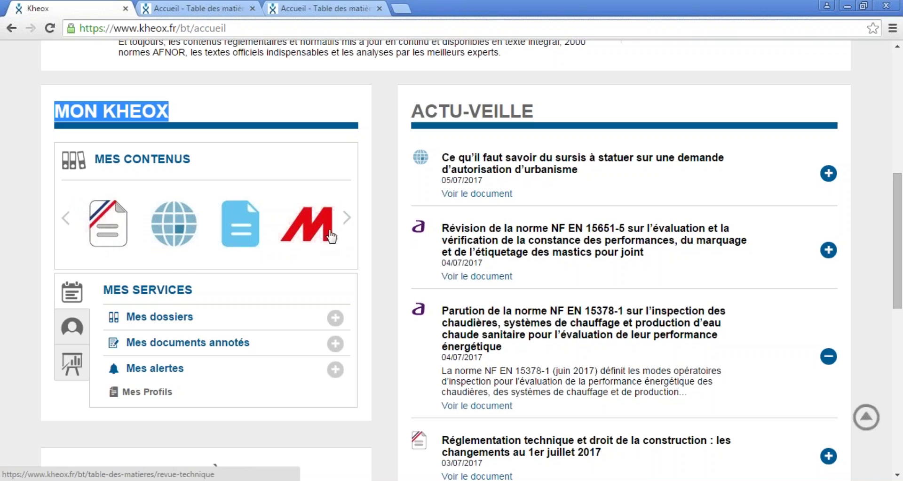
pyautogui.click(348, 219)
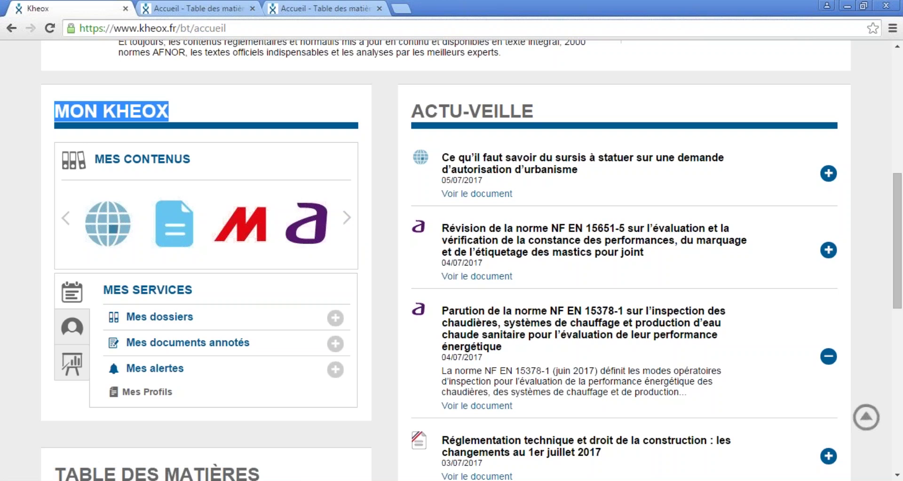
# Step: Expand Analyses & décryptages and its Classeurs à mises à jour in the home page's Table des matières section
pyautogui.scroll(-3, 265, 187)
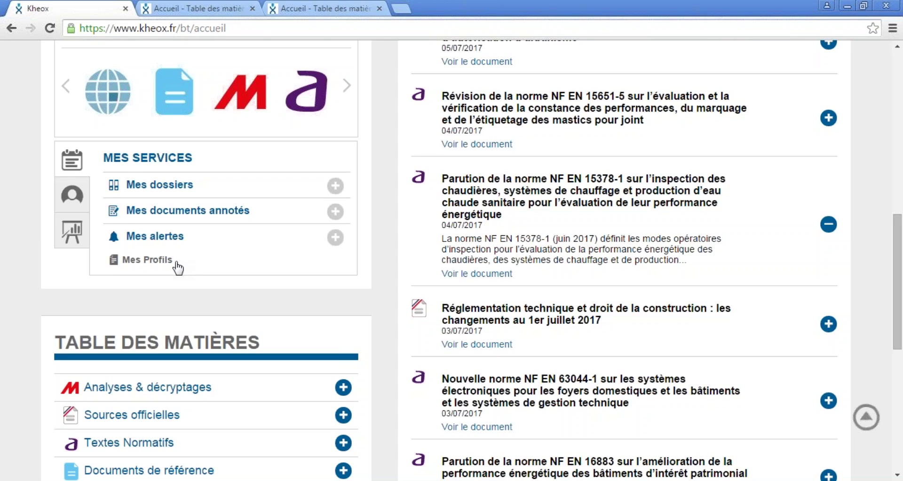
pyautogui.scroll(-3, 178, 267)
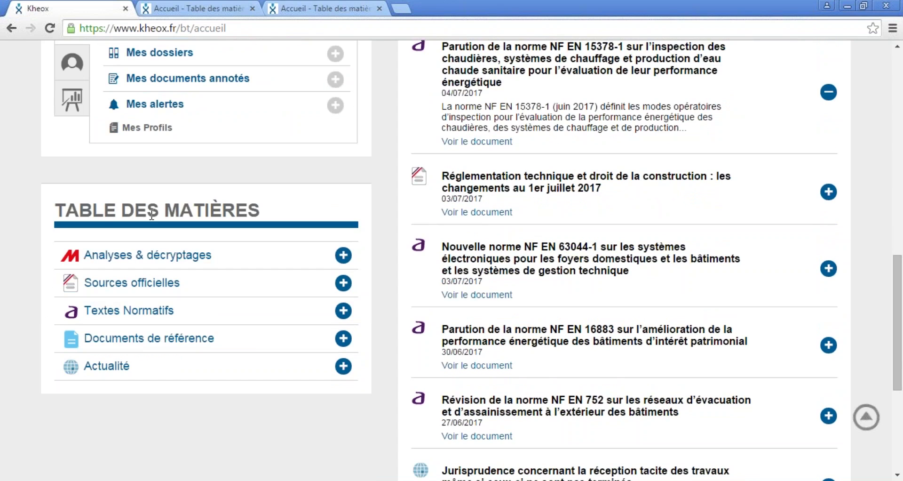
pyautogui.moveTo(61, 210); pyautogui.dragTo(240, 202)
pyautogui.scroll(-1, 240, 201)
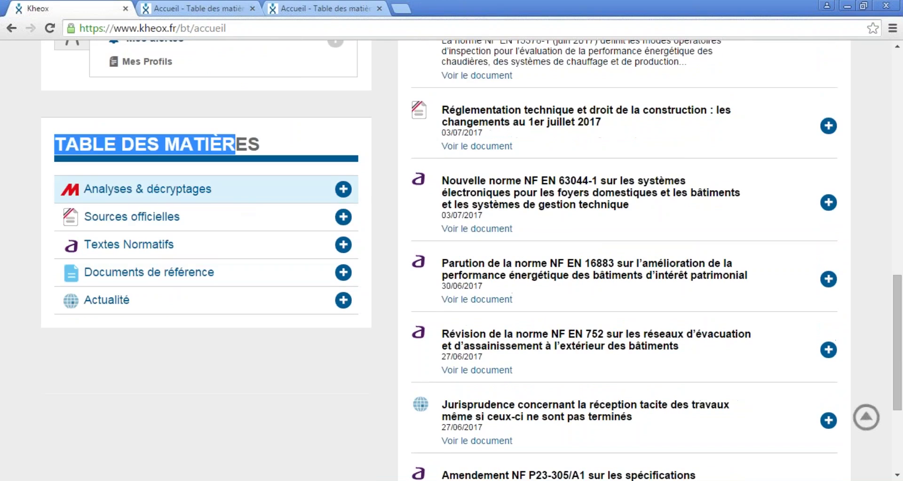
pyautogui.click(346, 194)
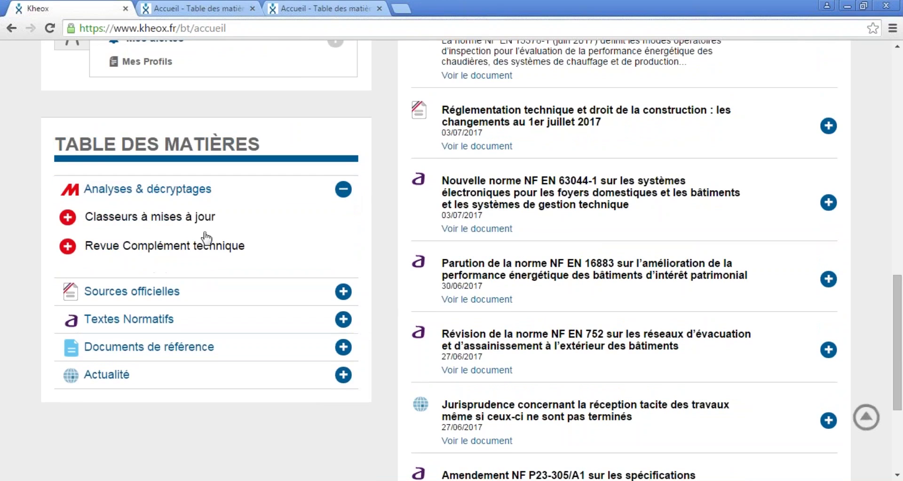
pyautogui.click(68, 217)
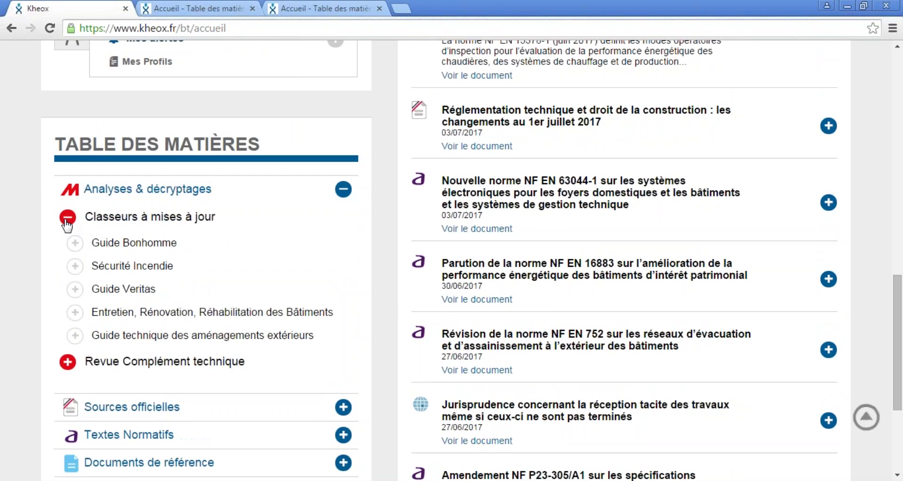
# Step: Close one of the two open table of contents browser tabs and view the rest of the home page's Table des matières
pyautogui.click(252, 9)
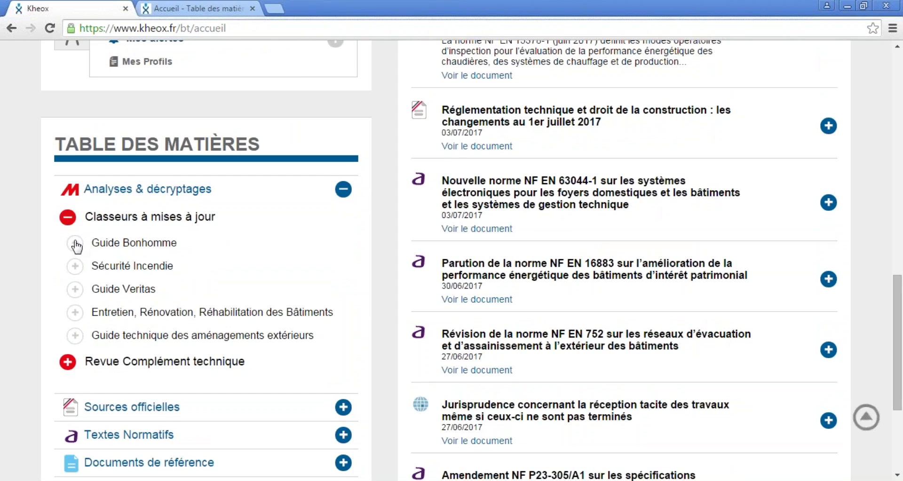
pyautogui.scroll(-1, 77, 243)
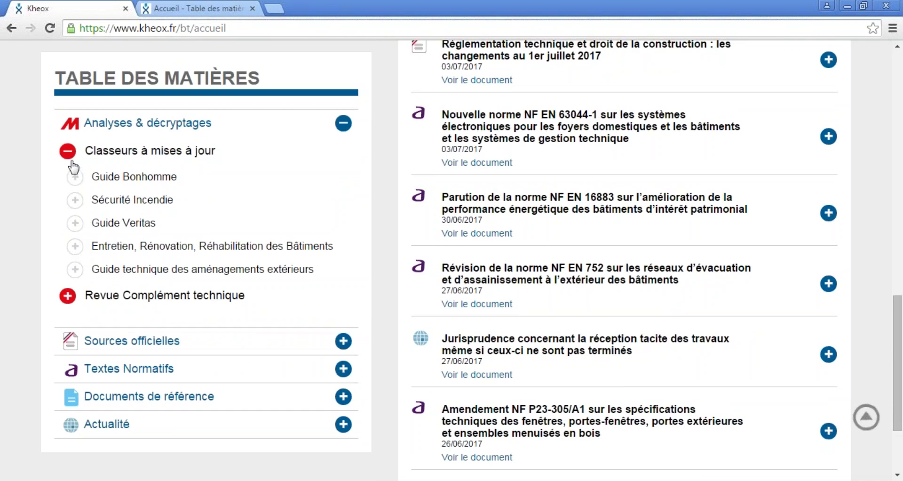
pyautogui.scroll(-1, 70, 308)
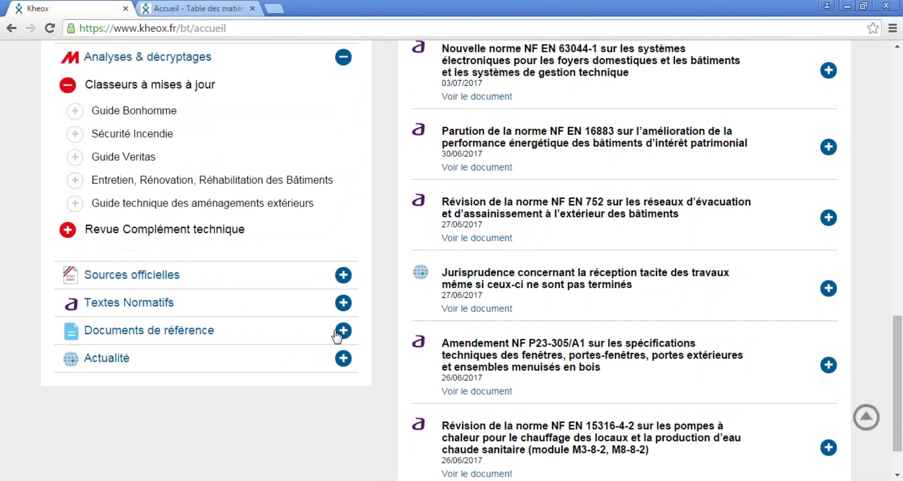
# Step: Expand Textes Normatifs in the Table des matières and view its Normes categories, leaving Normes collapsed
pyautogui.click(343, 303)
pyautogui.scroll(-1, 334, 309)
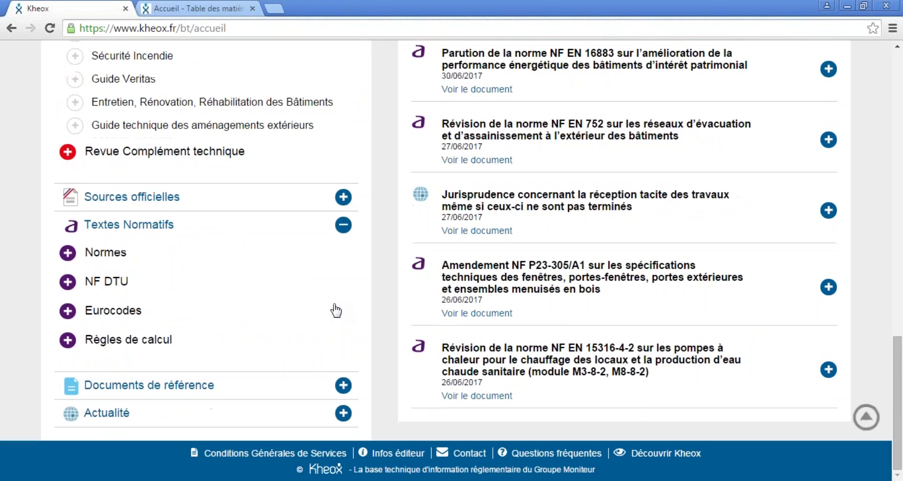
pyautogui.click(67, 253)
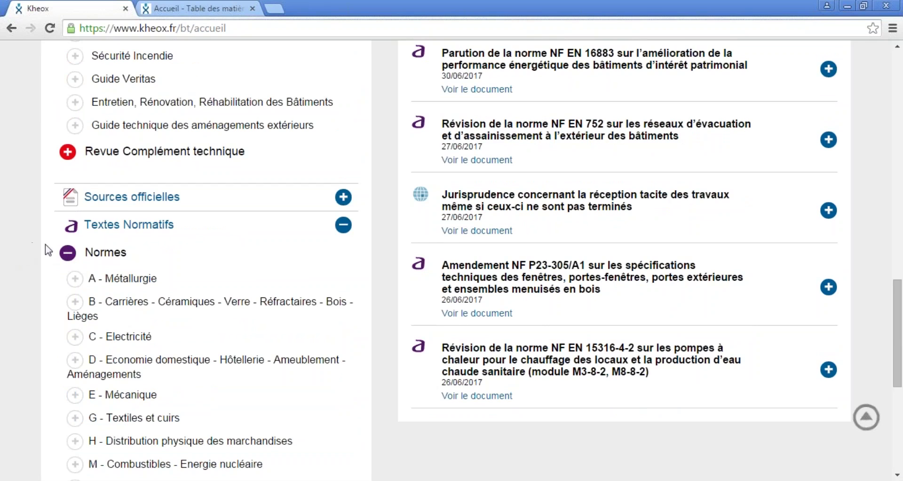
pyautogui.click(68, 253)
# Step: Collapse Classeurs à mises à jour under Analyses & décryptages in the home page's Table des matières
pyautogui.scroll(3, 85, 188)
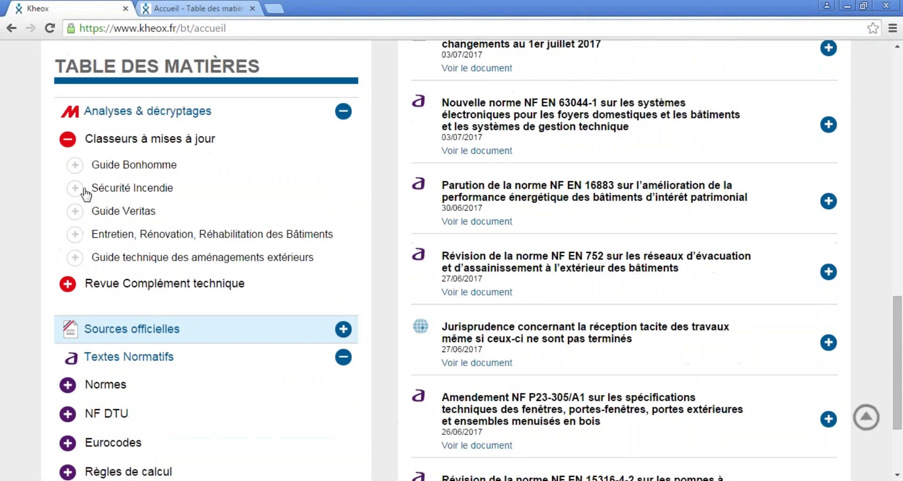
pyautogui.scroll(4, 83, 212)
pyautogui.click(68, 265)
# Step: Return to the search area and briefly view the Sources criteria, closing them again
pyautogui.scroll(3, 72, 277)
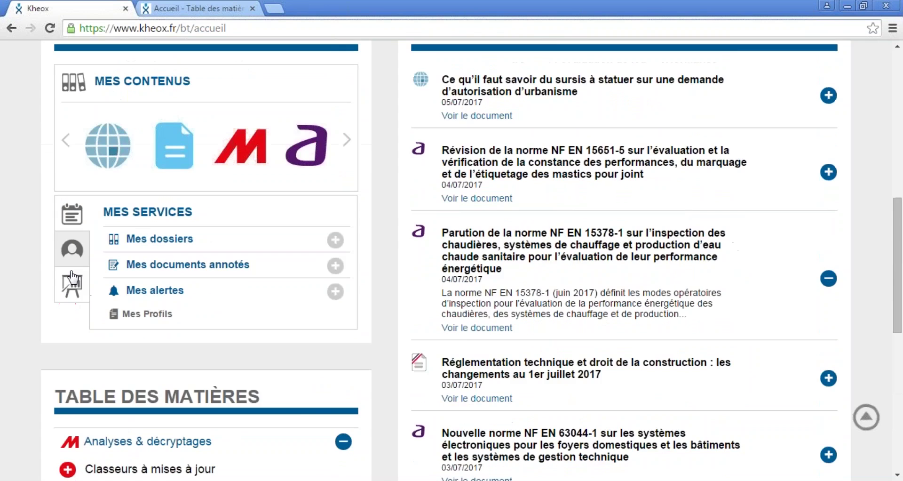
pyautogui.scroll(8, 72, 278)
pyautogui.click(149, 144)
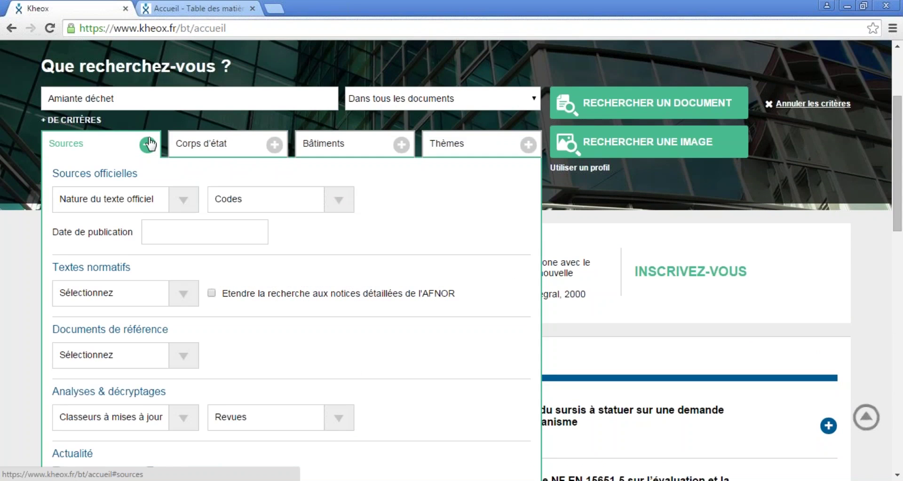
pyautogui.click(148, 144)
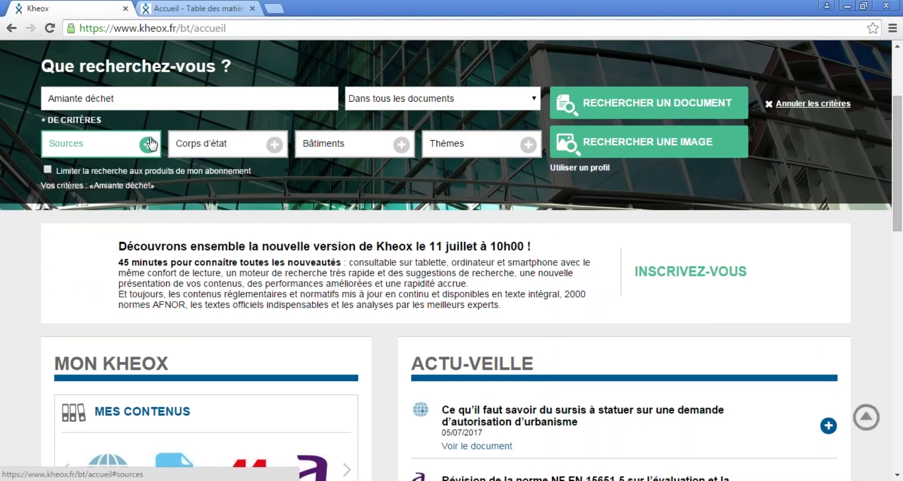
# Step: Examine the Corps d'état search criteria, from Gros œuvre through Second œuvre to Équipements techniques
pyautogui.click(269, 151)
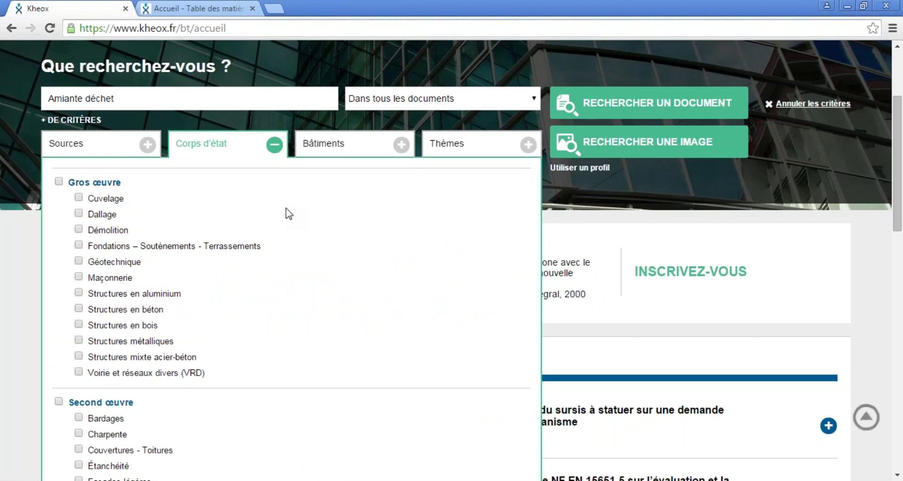
pyautogui.scroll(-3, 289, 213)
pyautogui.scroll(-3, 301, 220)
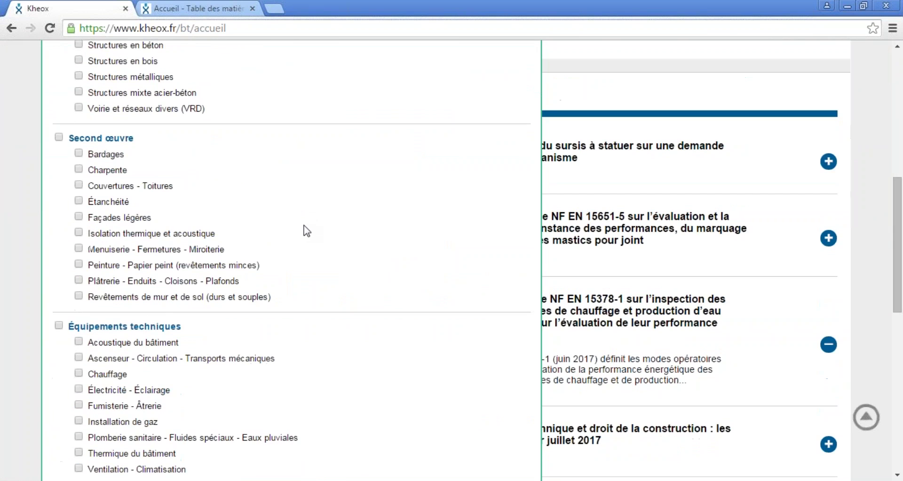
pyautogui.scroll(7, 307, 230)
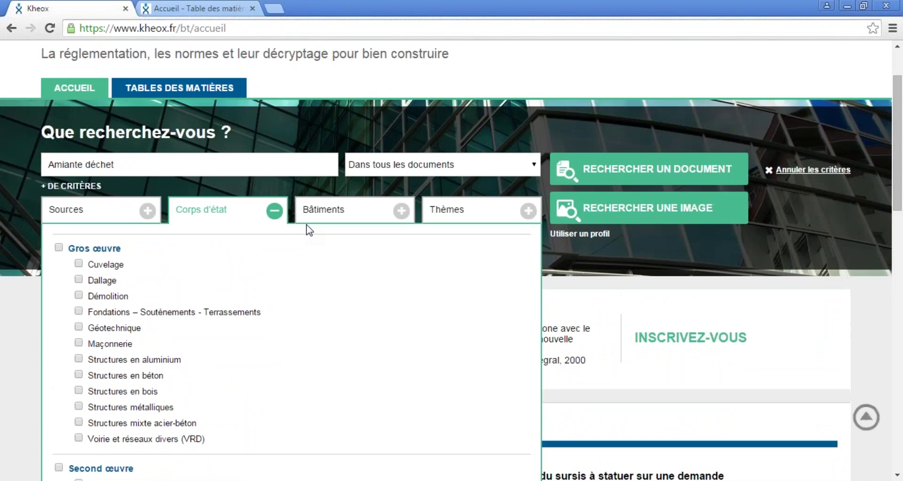
# Step: In the Bâtiments criteria, select and clear all of Bâtiments d'habitation, and likewise all of Établissements recevant du public (ERP) ou assimilé
pyautogui.click(403, 211)
pyautogui.scroll(-3, 418, 219)
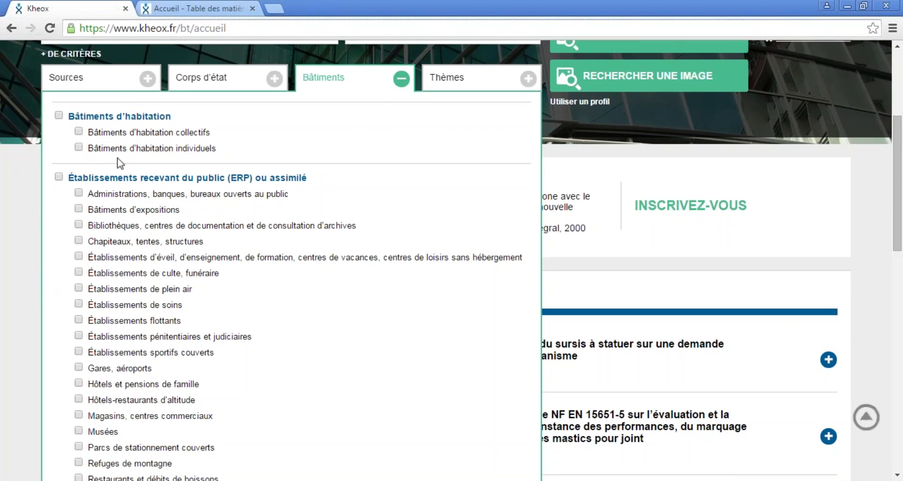
pyautogui.click(59, 116)
pyautogui.click(59, 116)
pyautogui.click(59, 177)
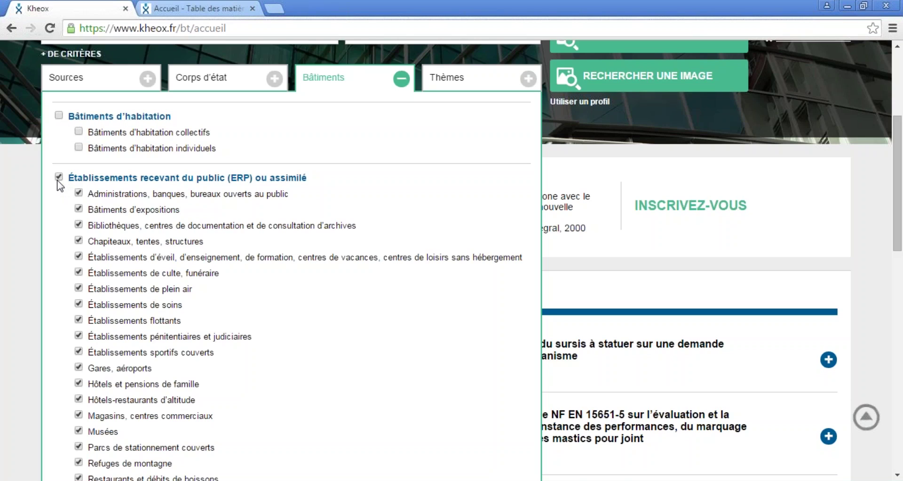
pyautogui.click(59, 178)
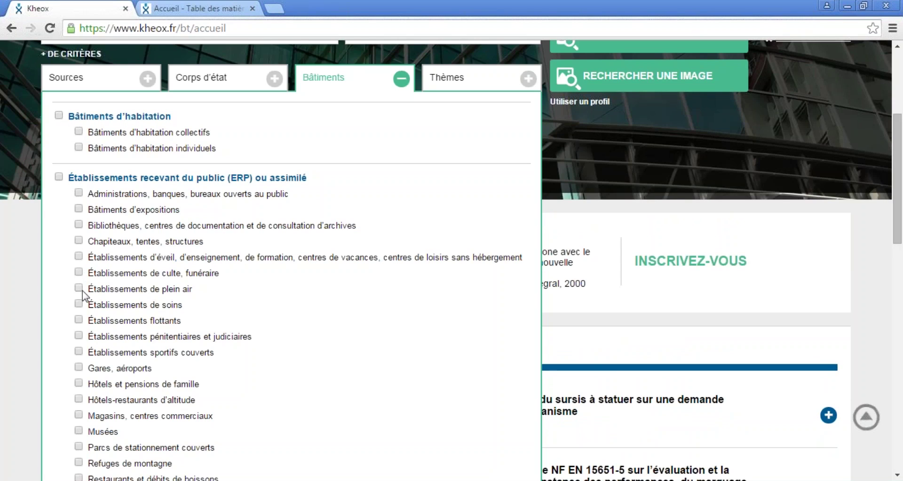
# Step: Select only Établissements de soins in the Bâtiments criteria, clear it again and close the criteria list
pyautogui.click(79, 305)
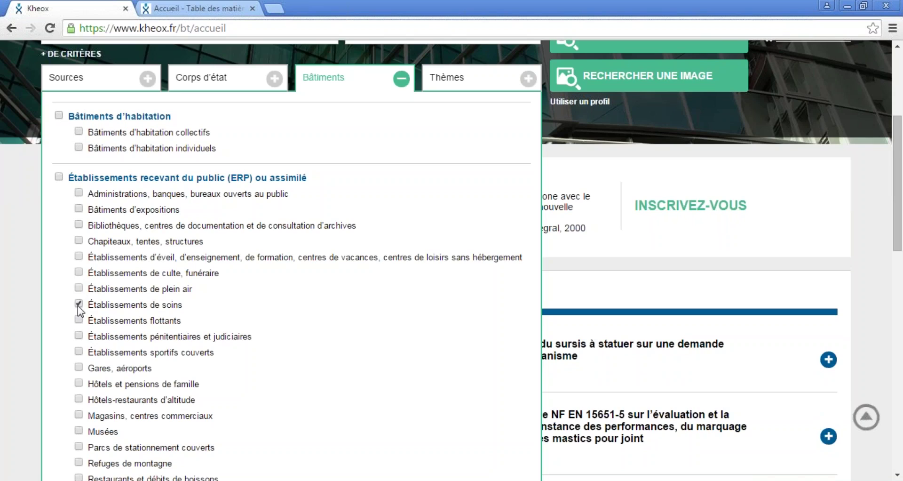
pyautogui.moveTo(190, 307); pyautogui.dragTo(85, 304)
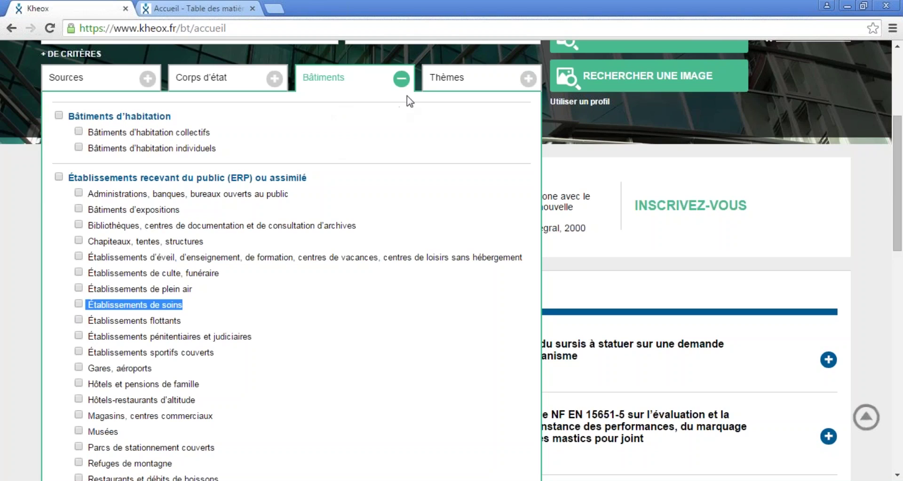
pyautogui.click(402, 79)
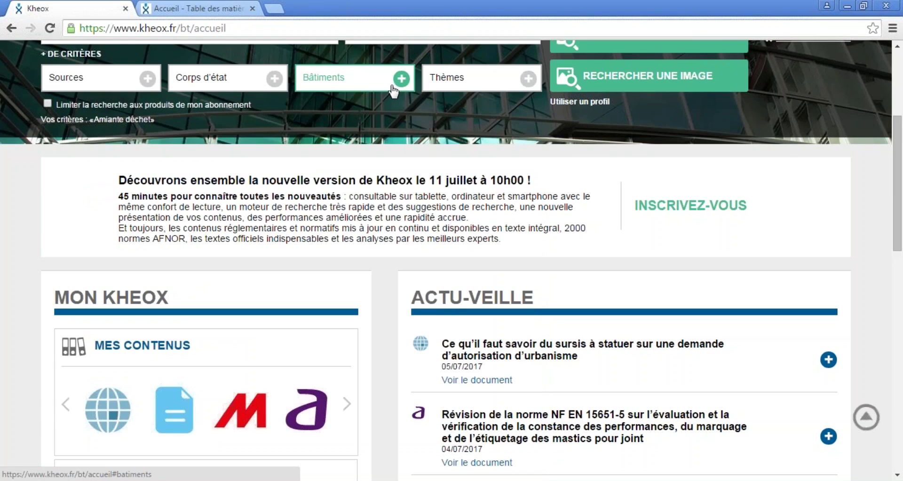
# Step: Examine the complete list of Thèmes search criteria, from Accessibilité aux handicapés to Voirie, and close it
pyautogui.click(527, 79)
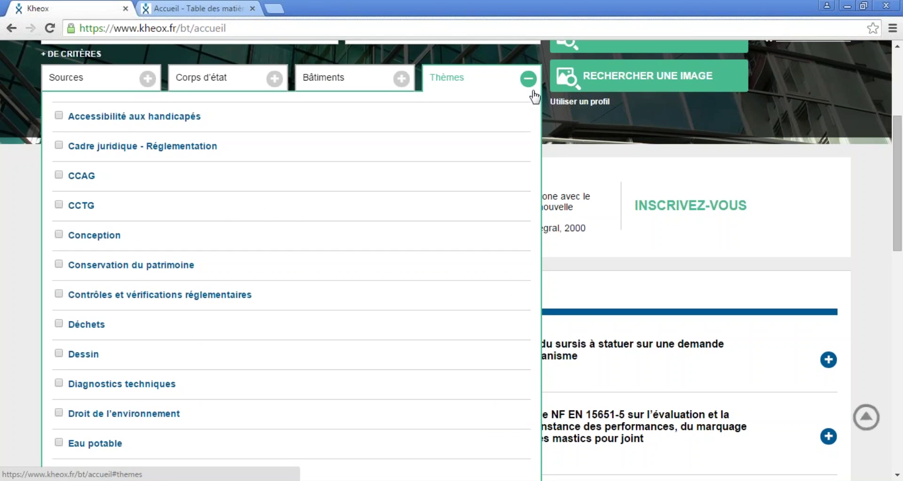
pyautogui.scroll(-1, 120, 173)
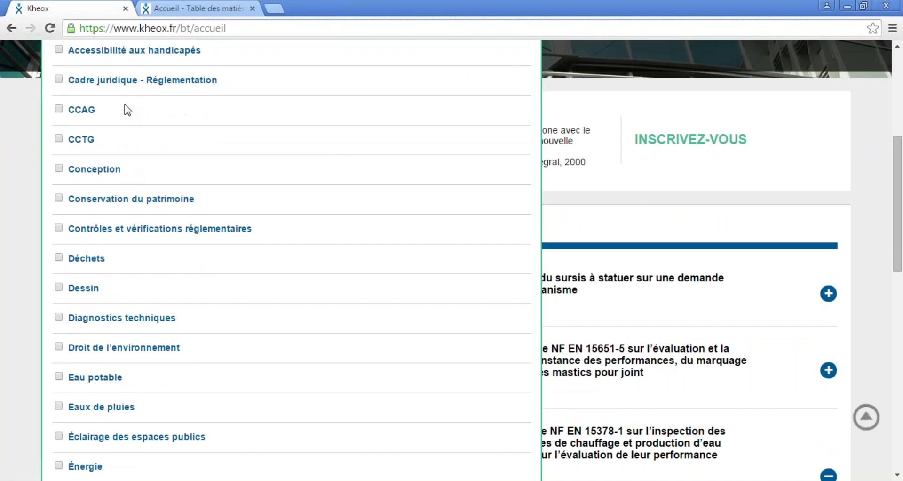
pyautogui.scroll(-1, 125, 99)
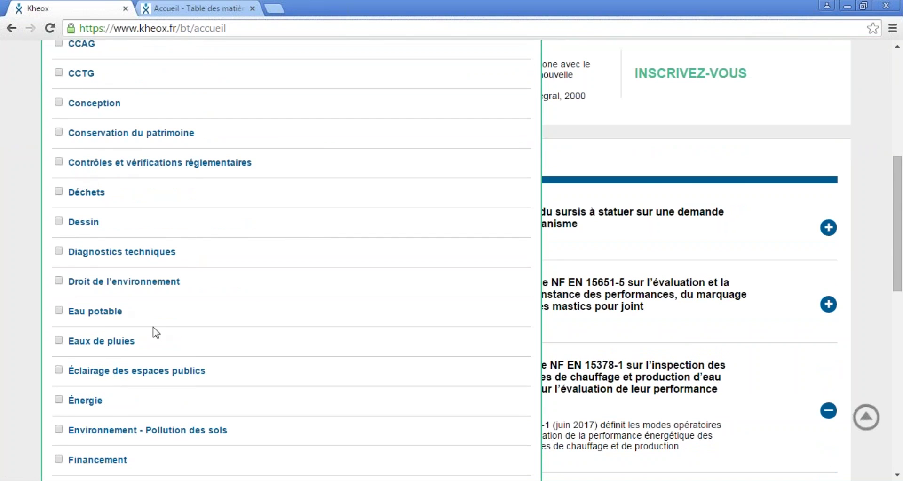
pyautogui.scroll(-2, 158, 334)
pyautogui.scroll(-1, 160, 362)
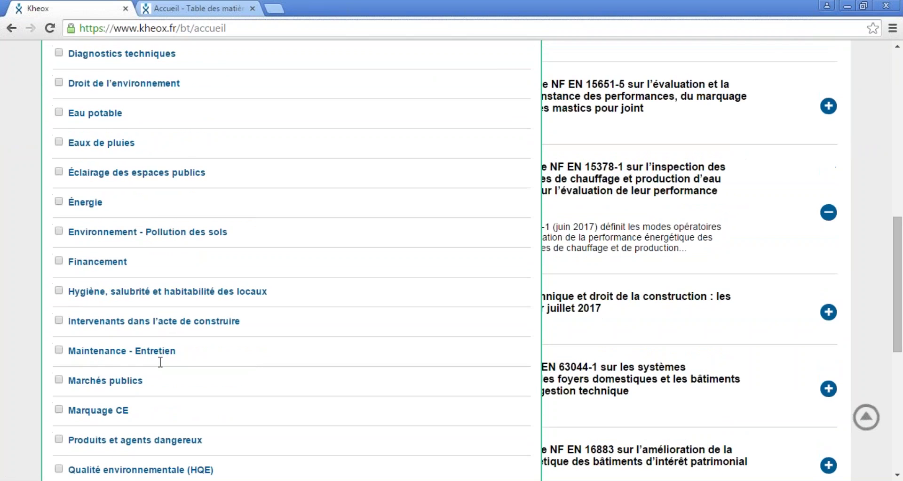
pyautogui.scroll(-1, 160, 362)
pyautogui.scroll(-3, 146, 351)
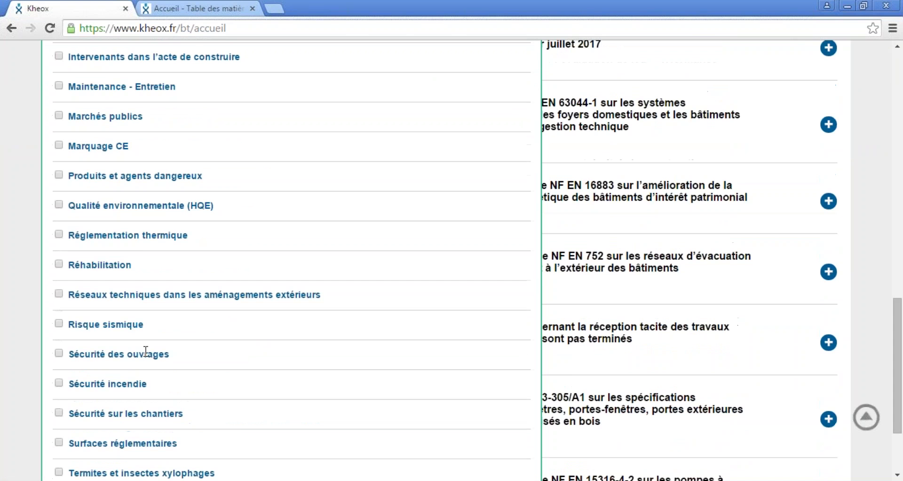
pyautogui.scroll(-2, 146, 351)
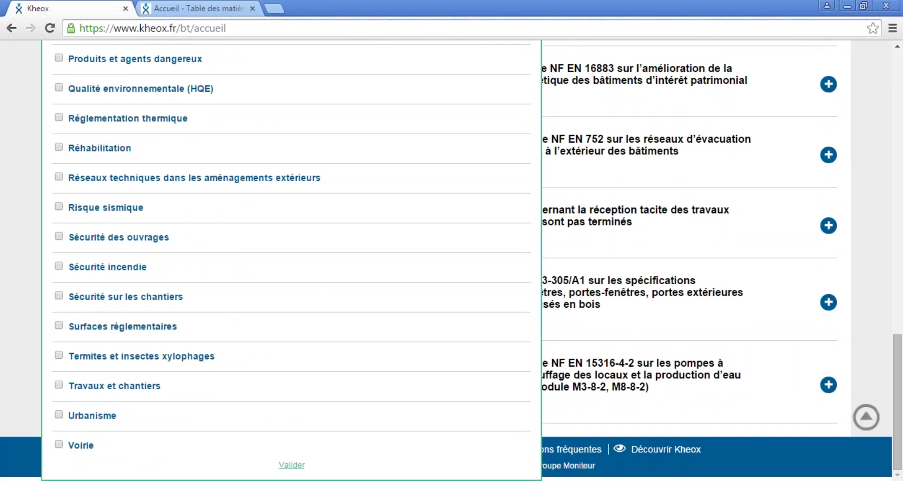
pyautogui.scroll(10, 63, 295)
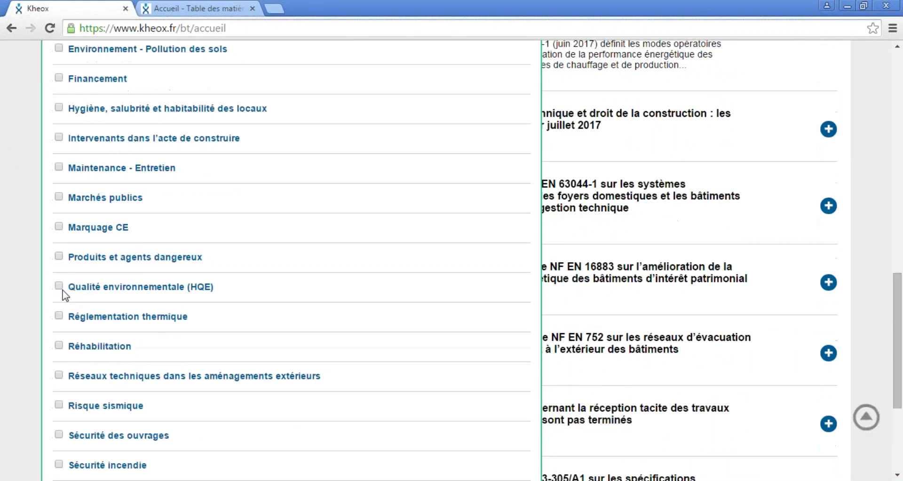
pyautogui.scroll(5, 63, 296)
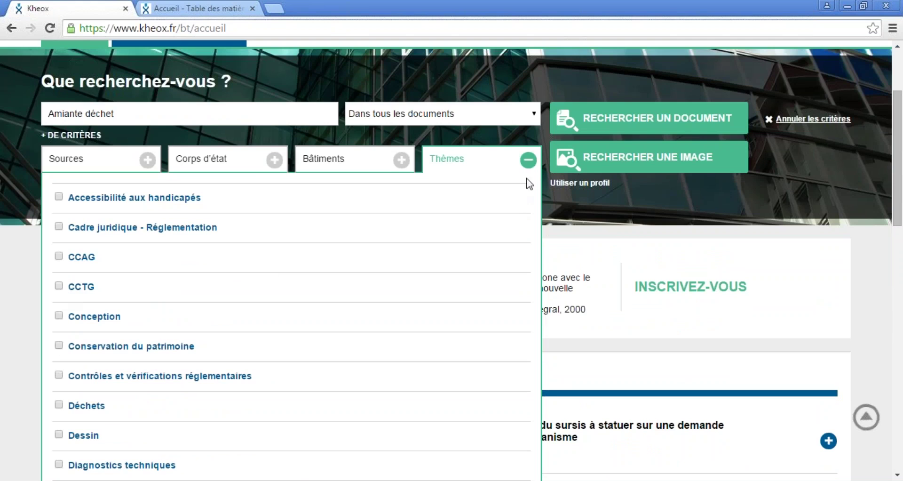
pyautogui.click(529, 160)
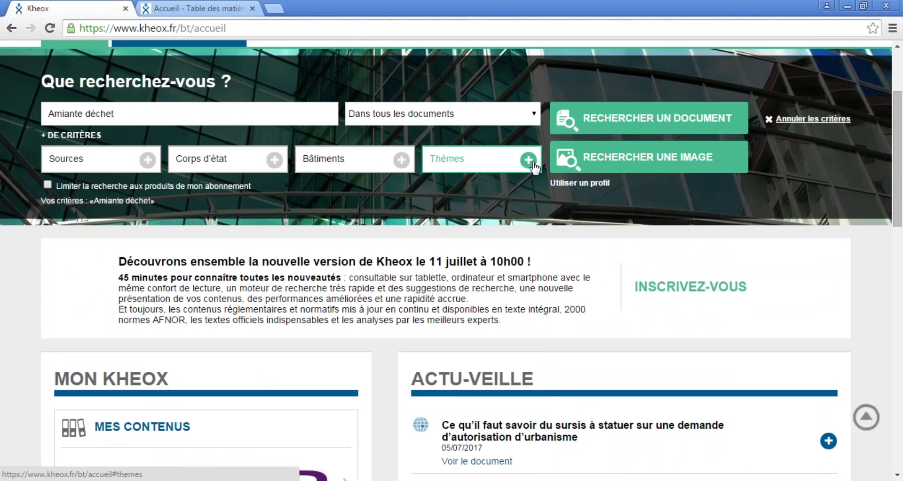
# Step: Look over the top of the home page and close the remaining table of contents browser tab
pyautogui.scroll(3, 649, 80)
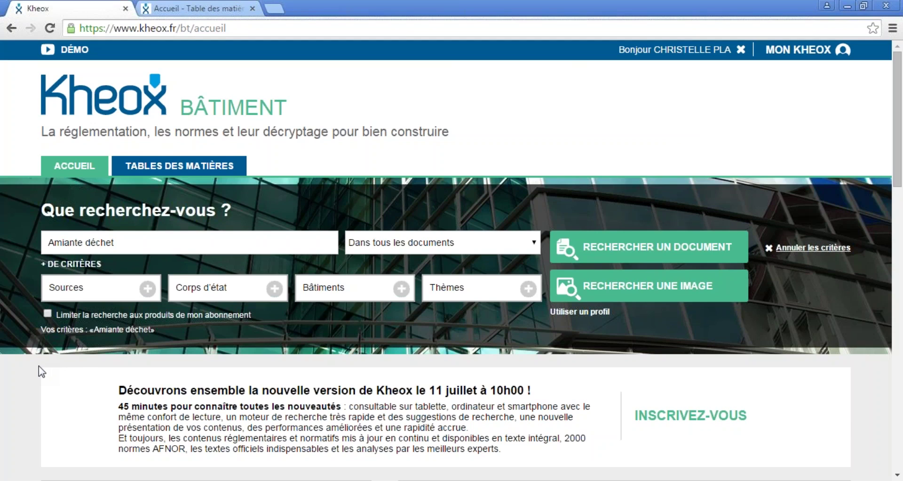
pyautogui.scroll(-3, 39, 365)
pyautogui.scroll(-3, 40, 366)
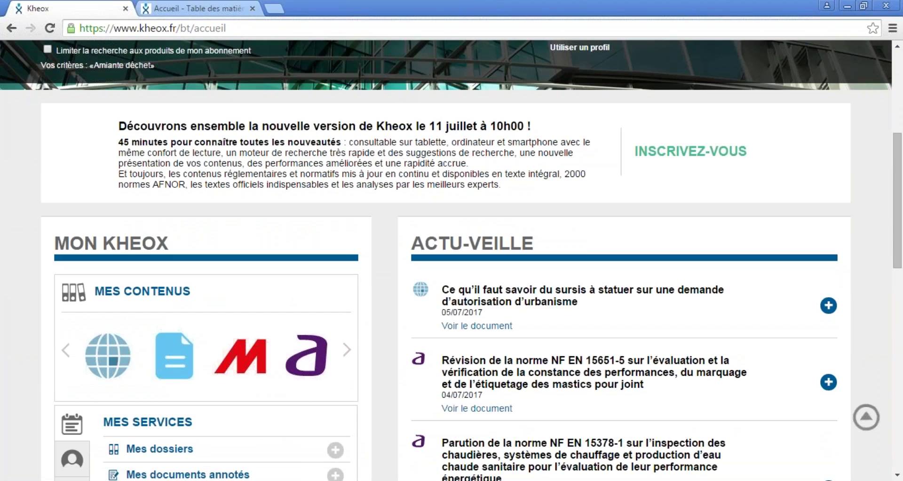
pyautogui.scroll(3, 335, 219)
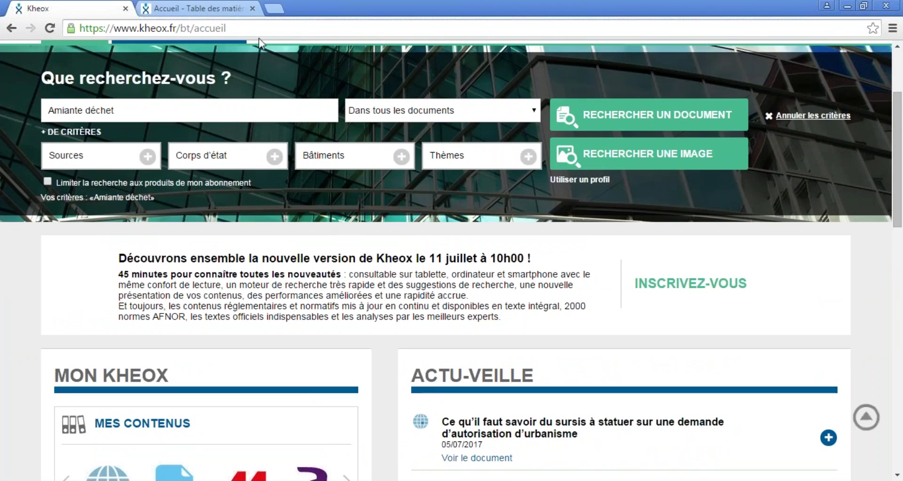
pyautogui.click(250, 9)
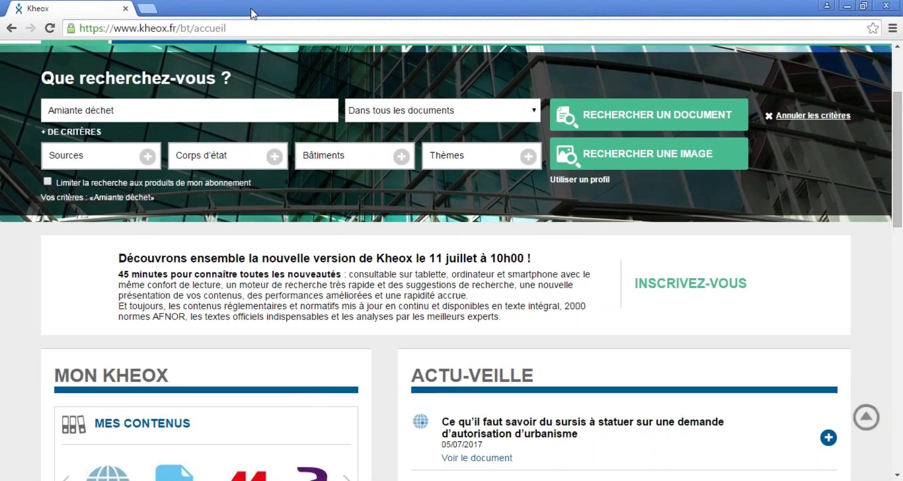
# Step: Replace the search keywords with "bardage bois" and run the search in all documents
pyautogui.scroll(2, 451, 212)
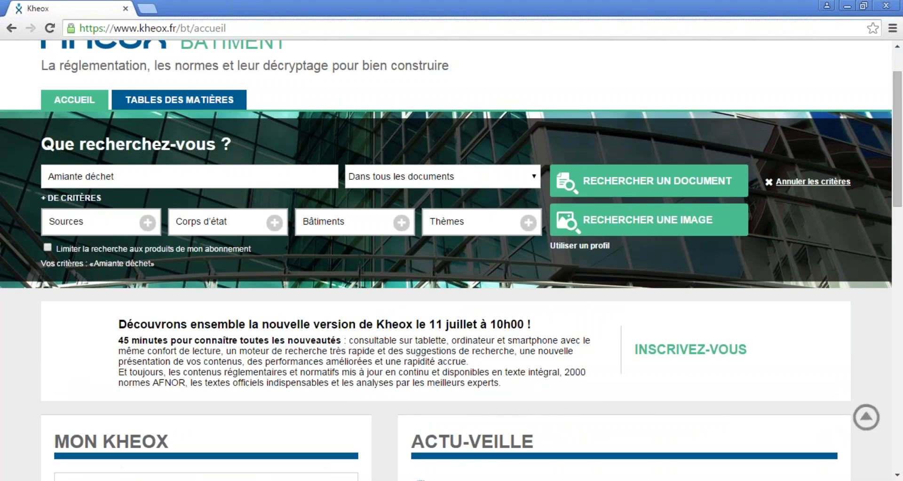
pyautogui.scroll(2, 178, 166)
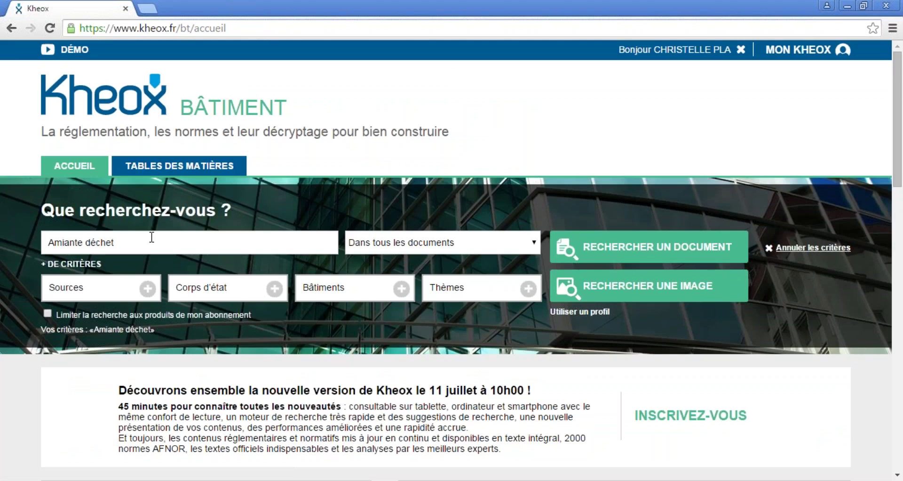
pyautogui.tripleClick(86, 238)
pyautogui.write('barg')
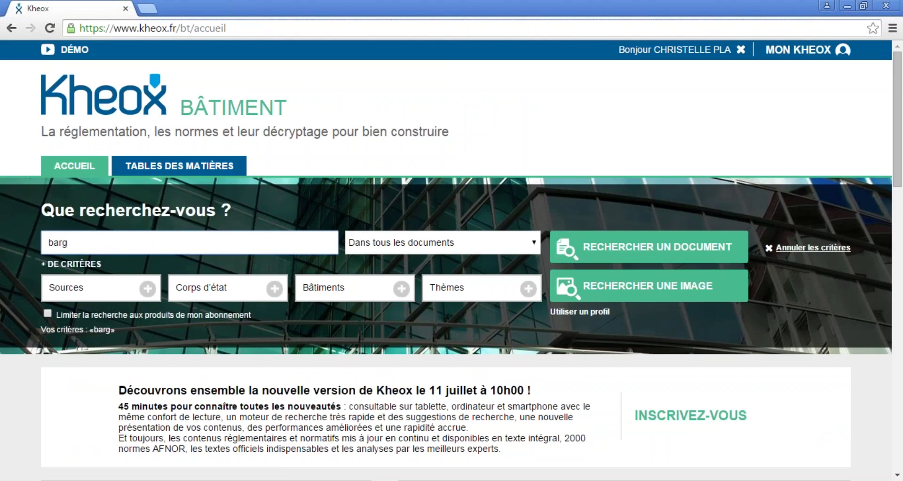
pyautogui.press('BackSpace')
pyautogui.write('dag')
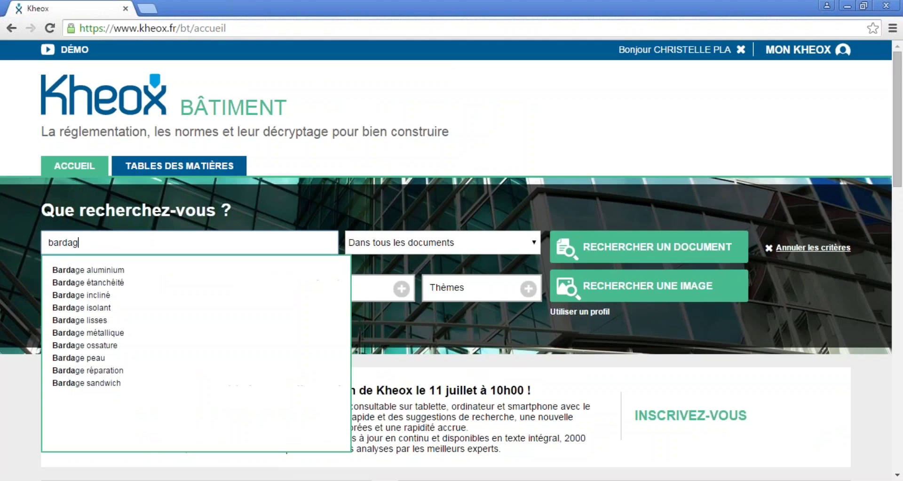
pyautogui.write('e bois')
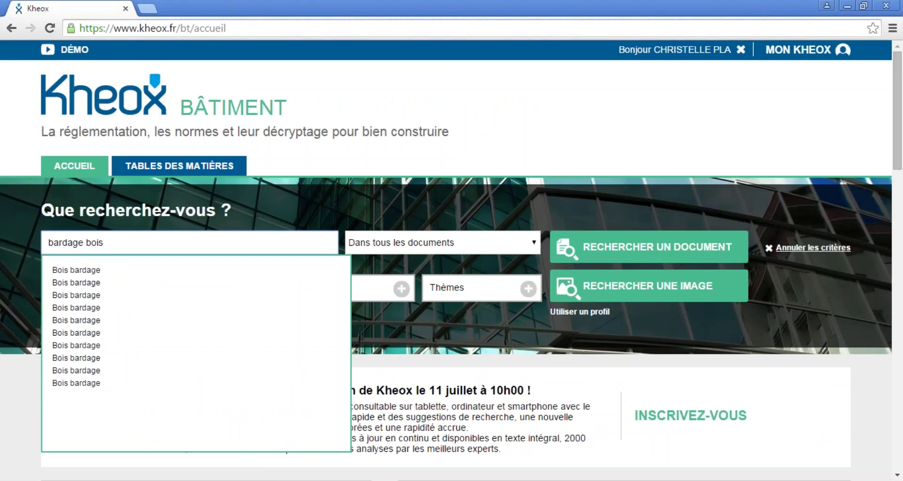
pyautogui.scroll(-5, 49, 184)
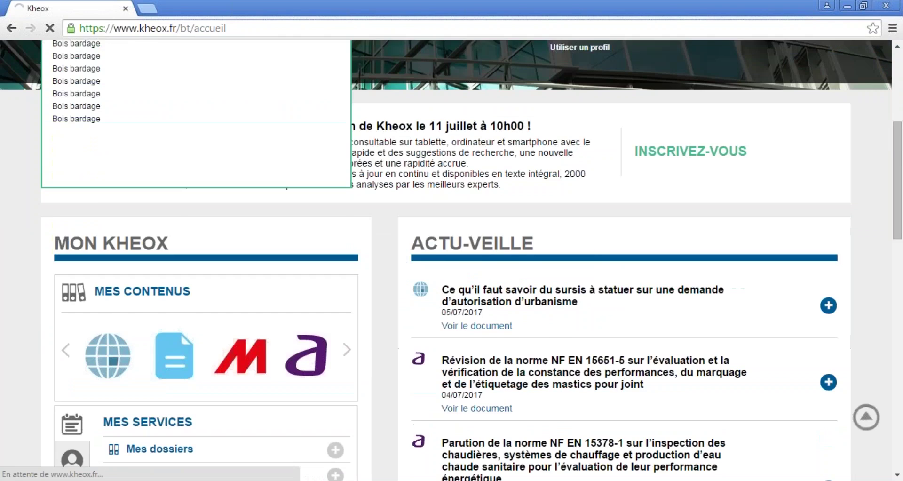
pyautogui.scroll(-3, 123, 148)
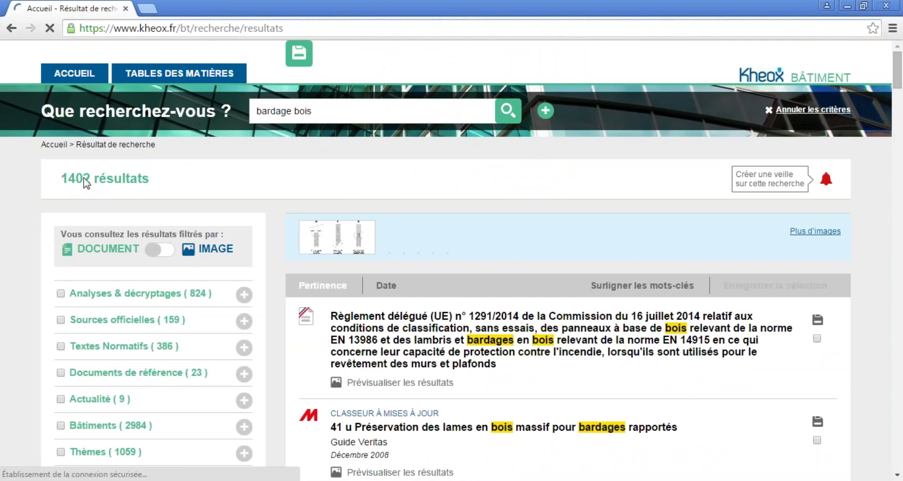
# Step: Examine the result count and the list of documents found for bardage bois, including their types and titles
pyautogui.doubleClick(86, 183)
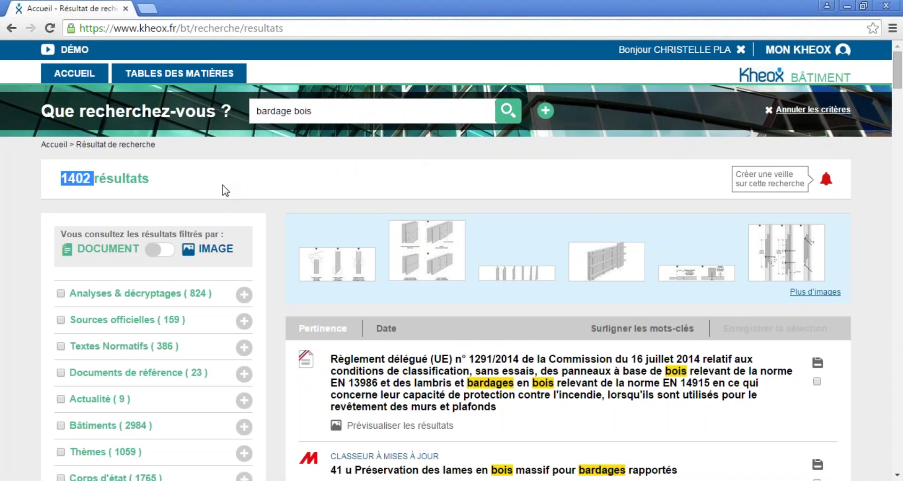
pyautogui.scroll(-1, 226, 190)
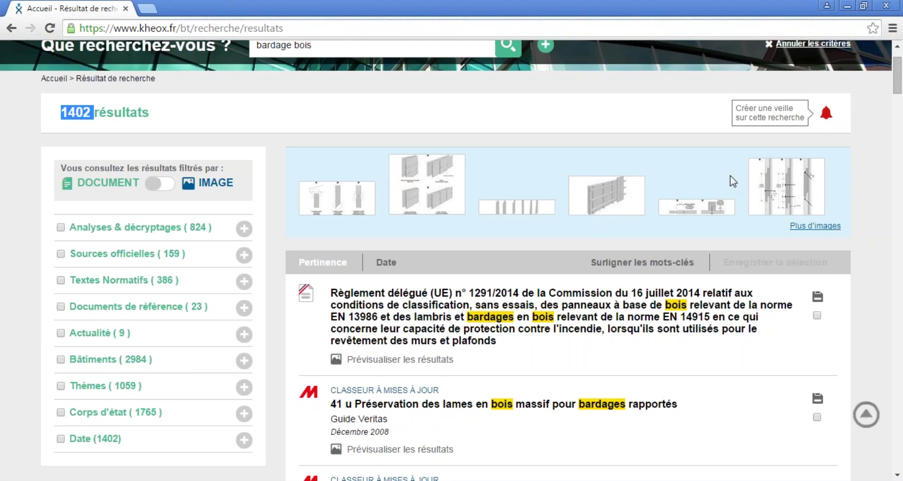
pyautogui.scroll(-1, 730, 179)
pyautogui.scroll(-2, 730, 180)
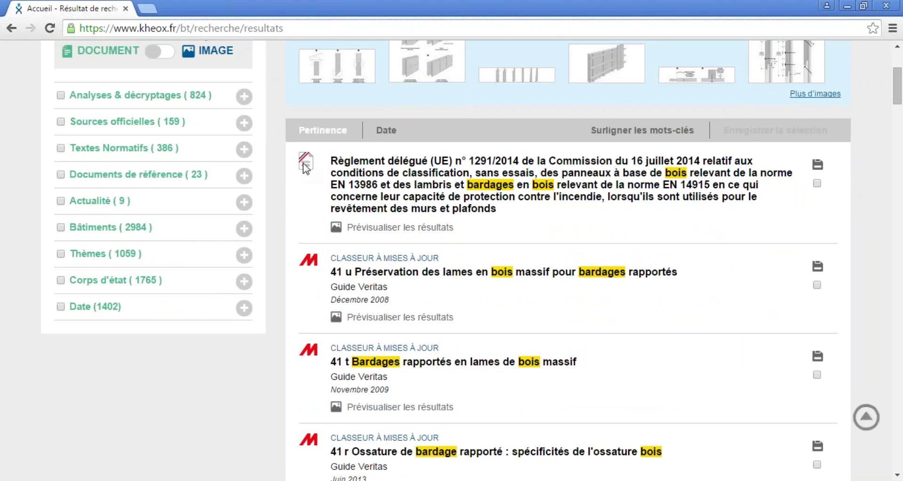
pyautogui.scroll(-1, 306, 166)
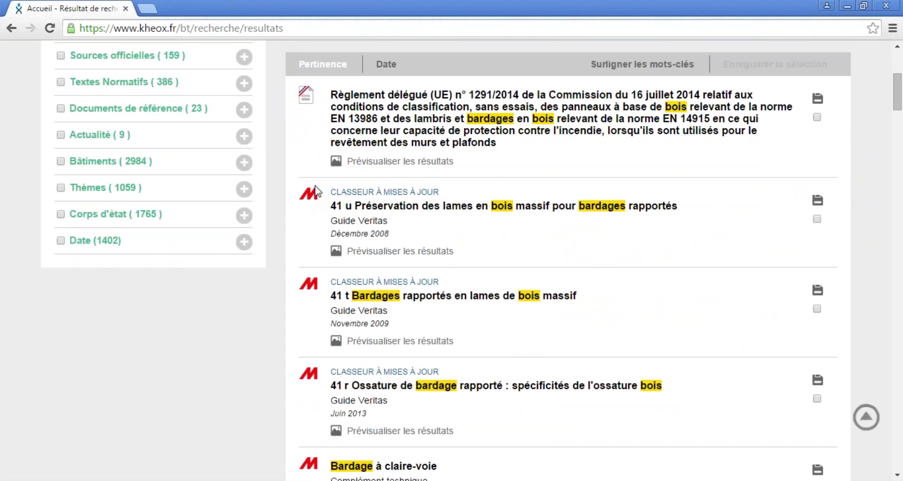
pyautogui.scroll(-8, 314, 188)
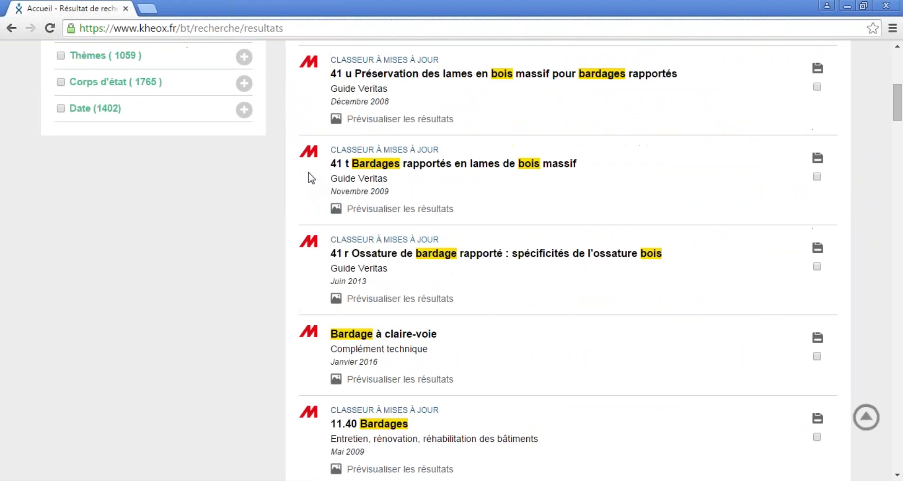
pyautogui.scroll(-6, 304, 176)
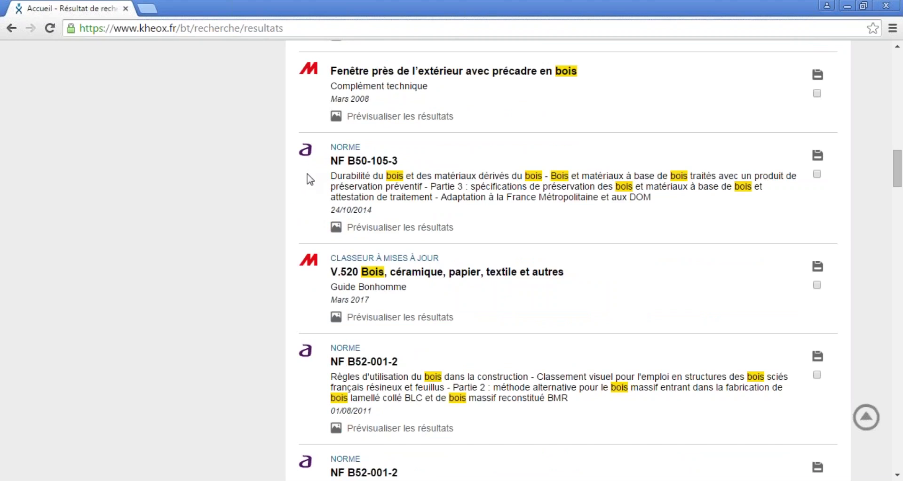
pyautogui.scroll(-6, 309, 179)
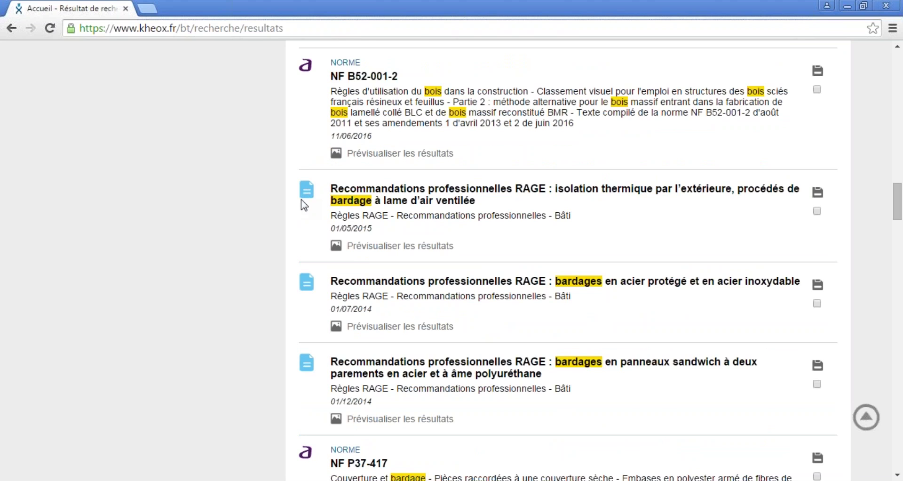
pyautogui.scroll(-4, 303, 204)
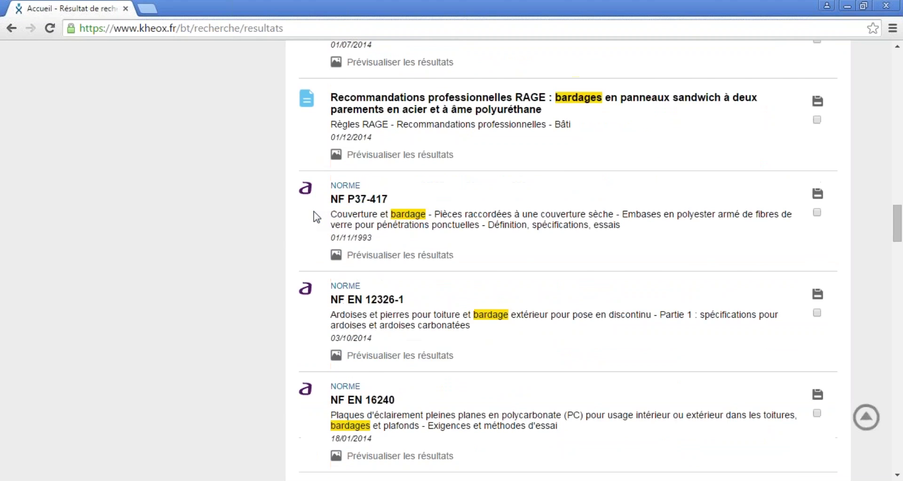
pyautogui.scroll(10, 316, 217)
pyautogui.scroll(20, 314, 212)
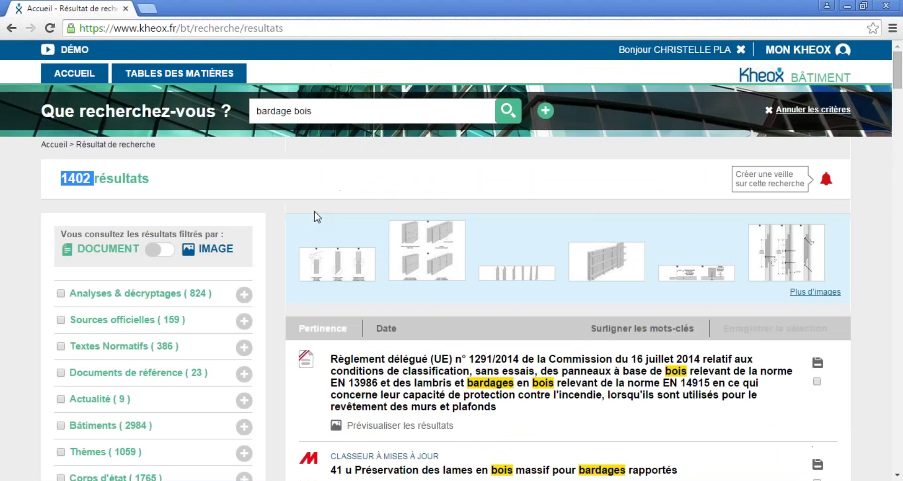
# Step: Open alert creation for the current search and name the alert "Bardage bois", reusing the search keywords
pyautogui.scroll(-1, 315, 211)
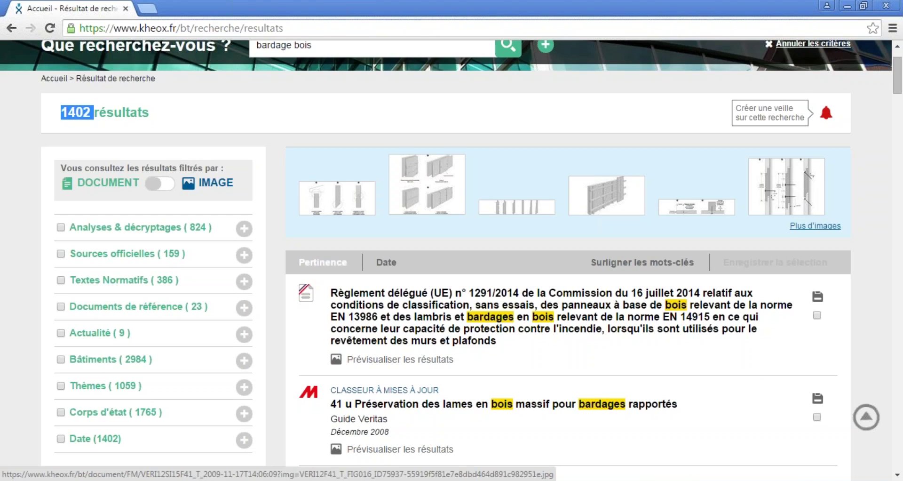
pyautogui.click(827, 116)
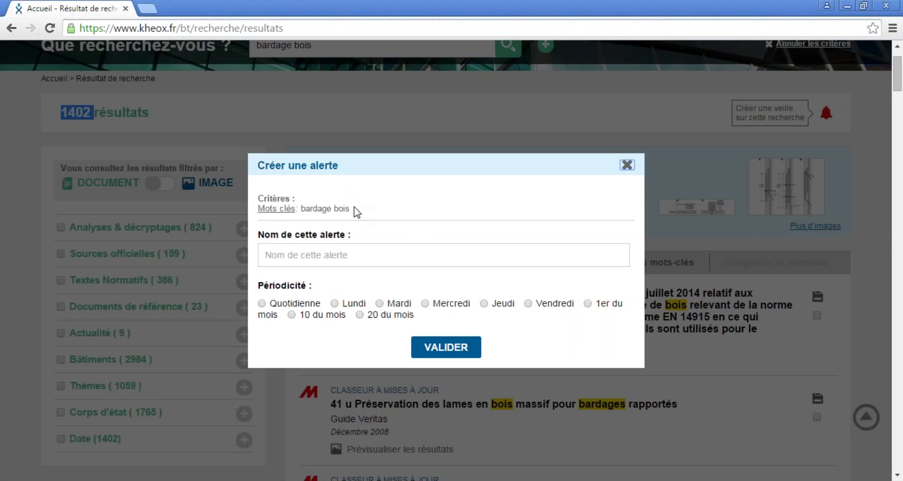
pyautogui.moveTo(357, 210); pyautogui.dragTo(300, 212)
pyautogui.hotkey('ctrl', 'c')
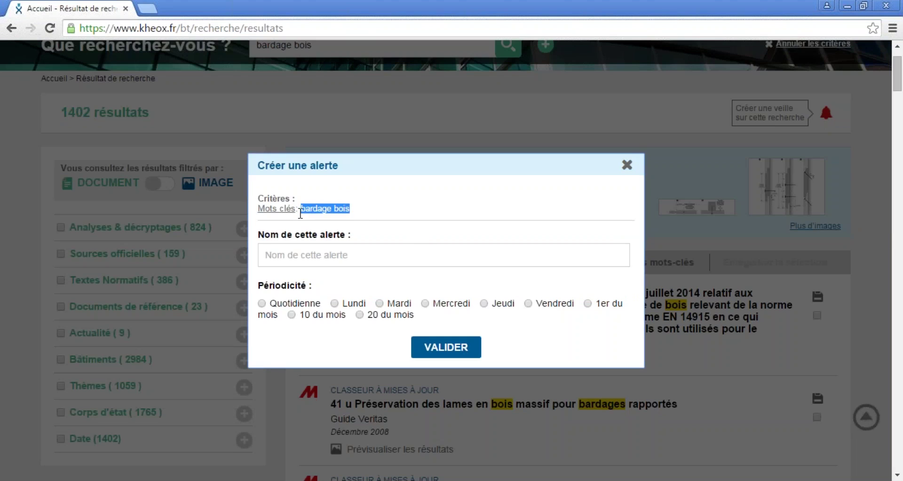
pyautogui.click(291, 252)
pyautogui.hotkey('ctrl', 'v')
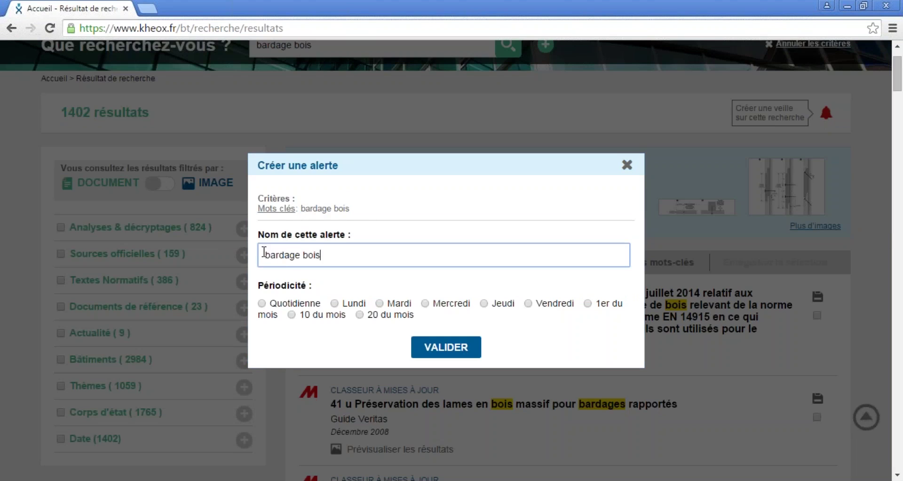
pyautogui.click(269, 255)
pyautogui.press('BackSpace')
pyautogui.write('B')
# Step: Set the alert's frequency to Quotidienne and validate it
pyautogui.click(289, 306)
pyautogui.click(297, 305)
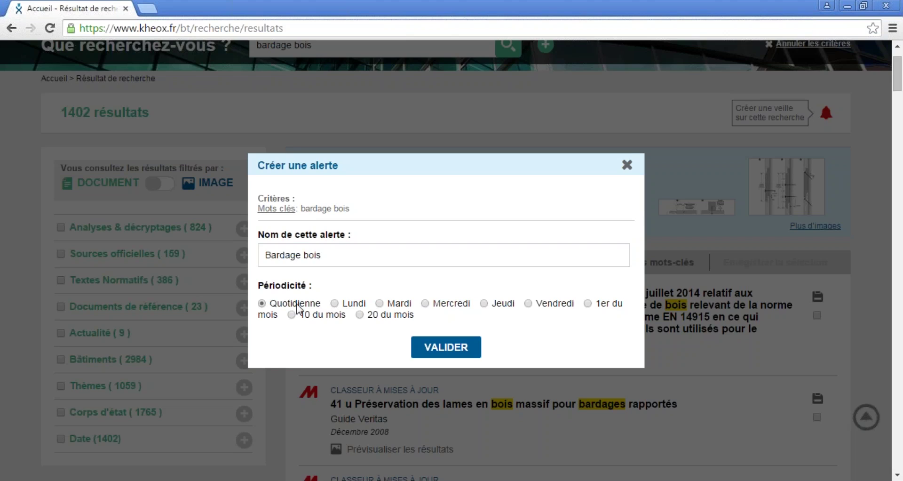
pyautogui.click(475, 350)
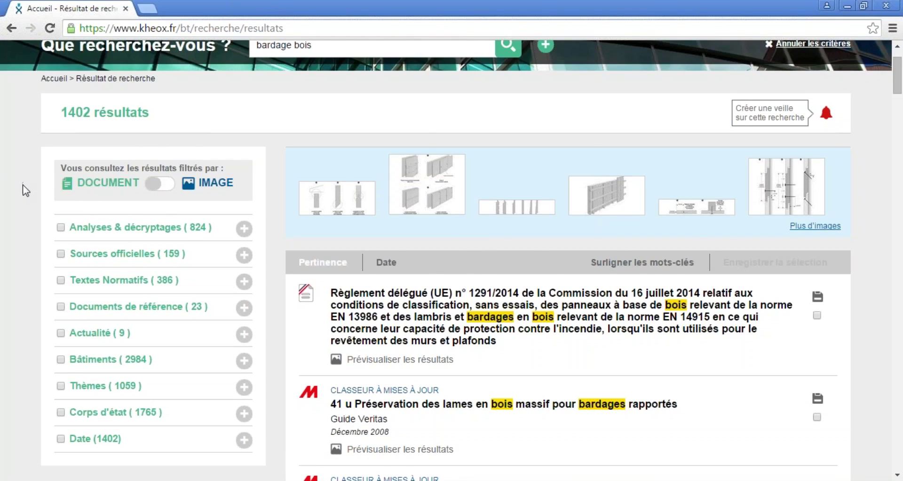
# Step: Look at the subcategories of the Analyses & décryptages result filter and collapse it again
pyautogui.scroll(-1, 23, 185)
pyautogui.click(244, 164)
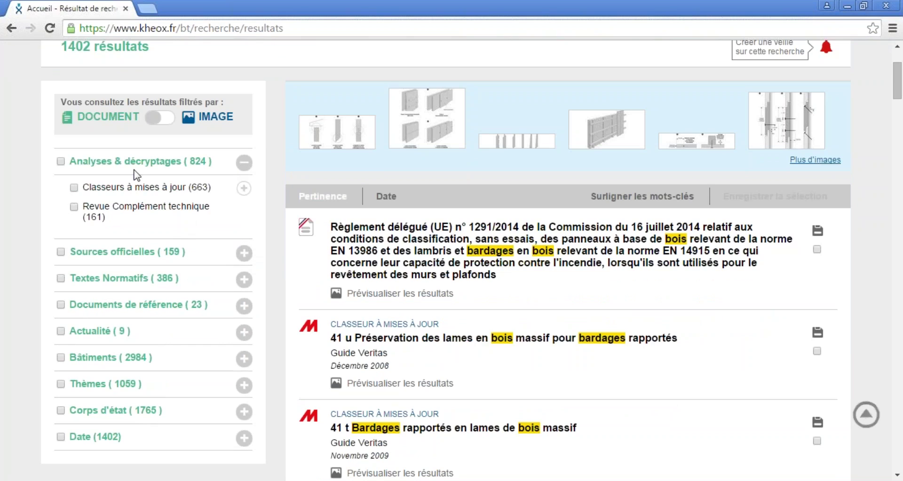
pyautogui.click(244, 163)
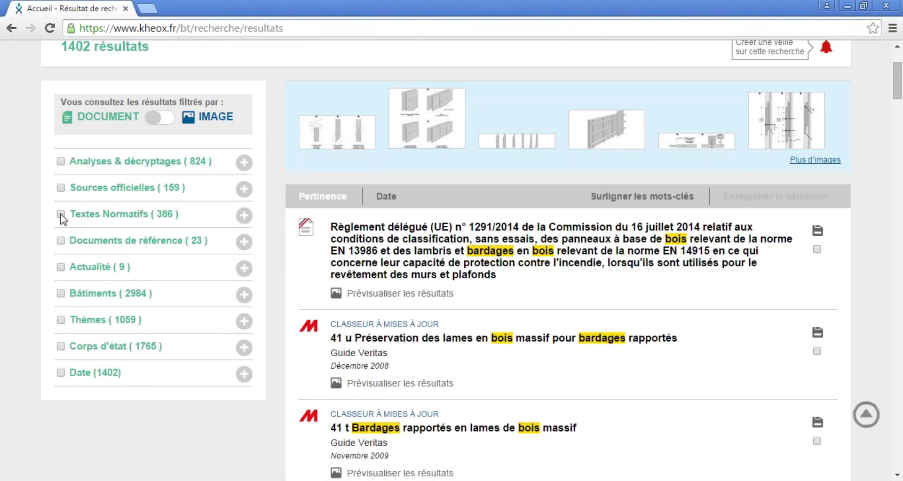
# Step: Filter the search results to Textes Normatifs only and look over the listed standards
pyautogui.click(61, 216)
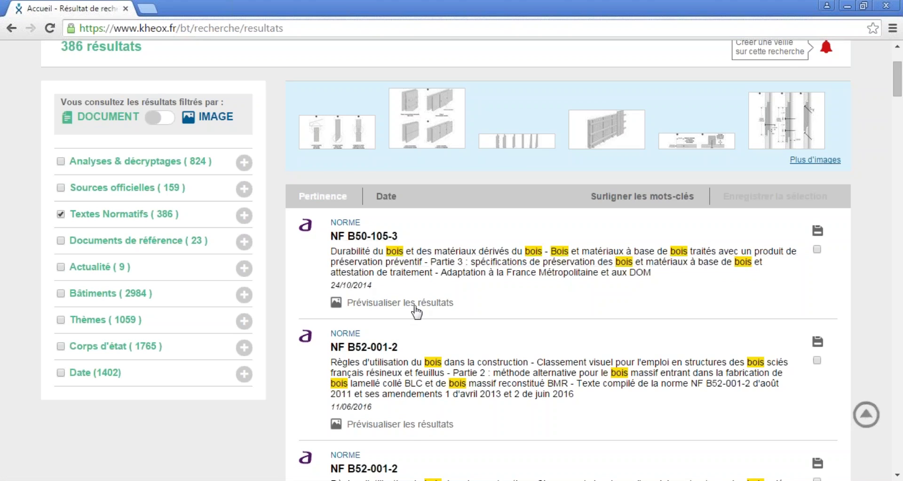
pyautogui.scroll(-3, 412, 310)
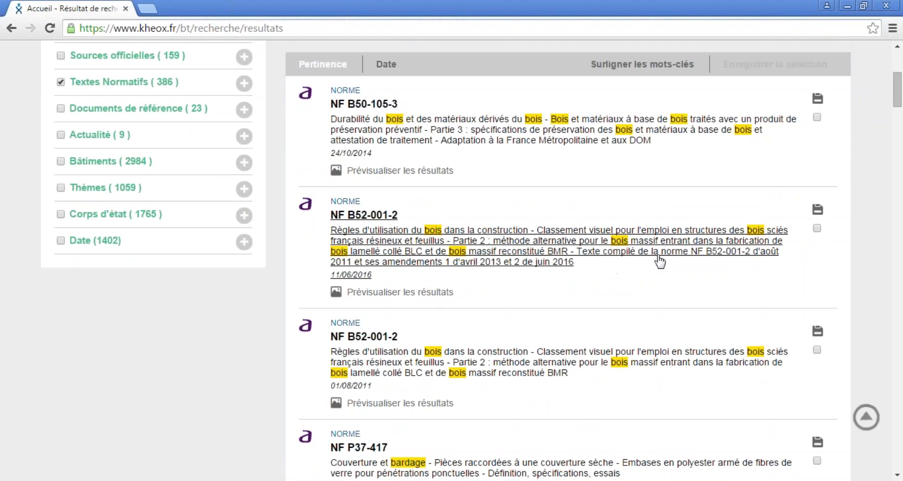
pyautogui.scroll(-2, 416, 414)
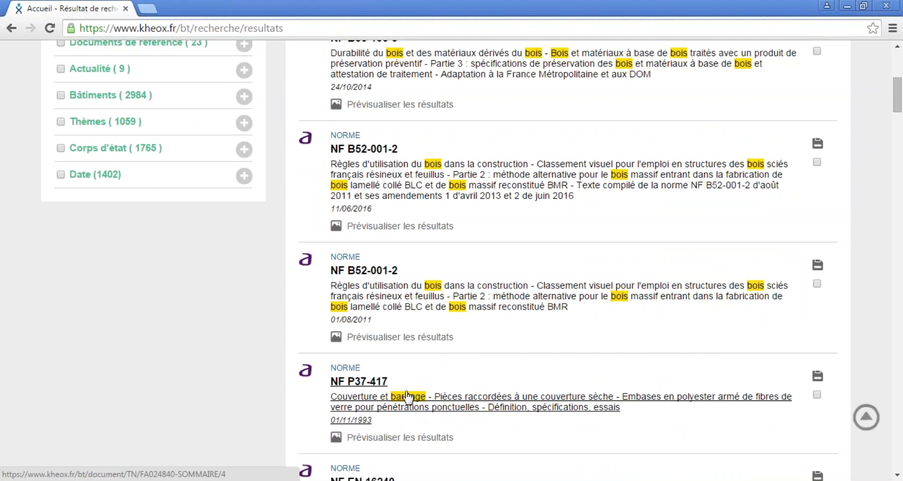
pyautogui.scroll(2, 408, 396)
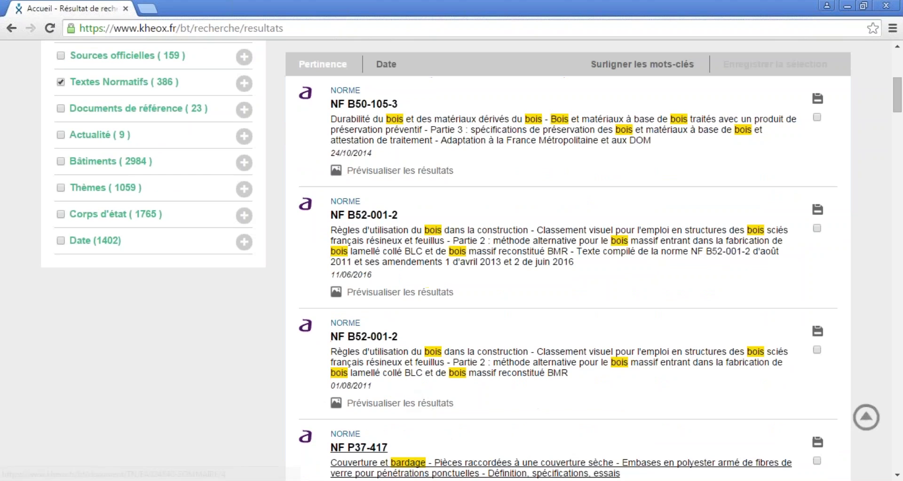
# Step: Preview the matches in standard NF B50-105-3, close the preview and clear the Textes Normatifs filter
pyautogui.click(419, 175)
pyautogui.click(361, 172)
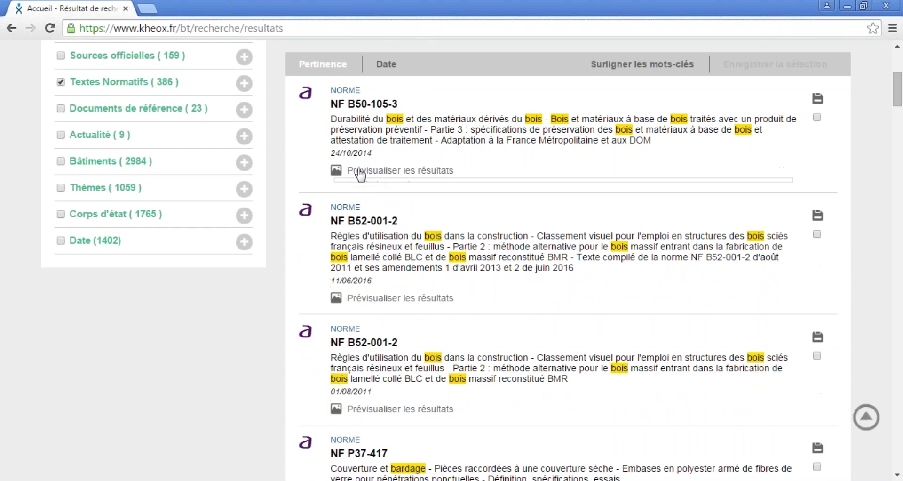
pyautogui.scroll(2, 360, 175)
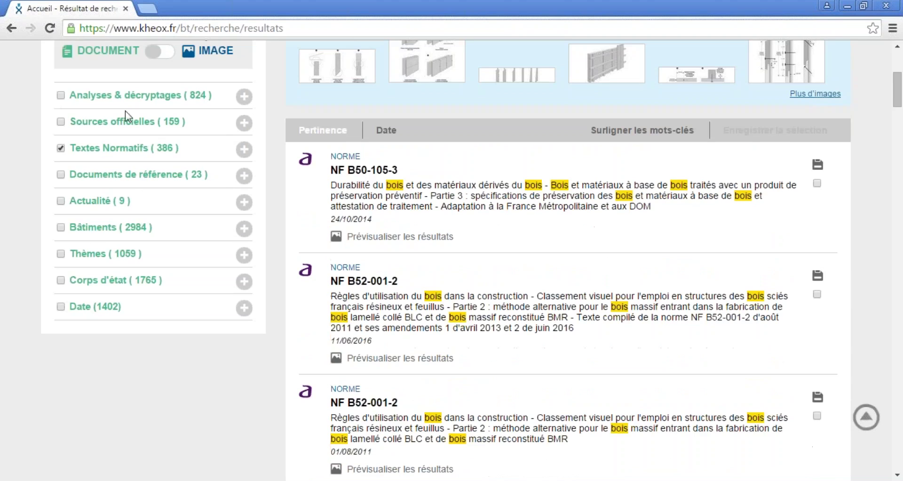
pyautogui.click(69, 149)
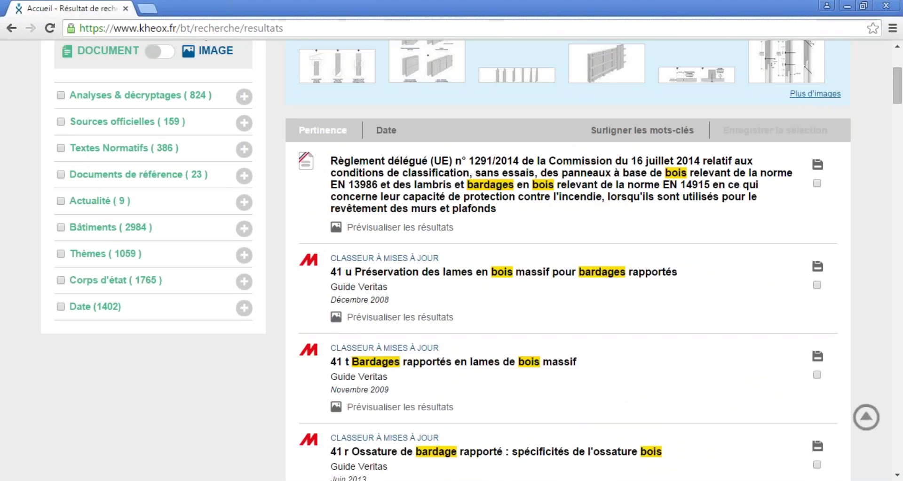
# Step: Switch the results from documents to images, browse all the illustrations and preview two of the cladding drawings
pyautogui.scroll(2, 184, 149)
pyautogui.scroll(4, 207, 123)
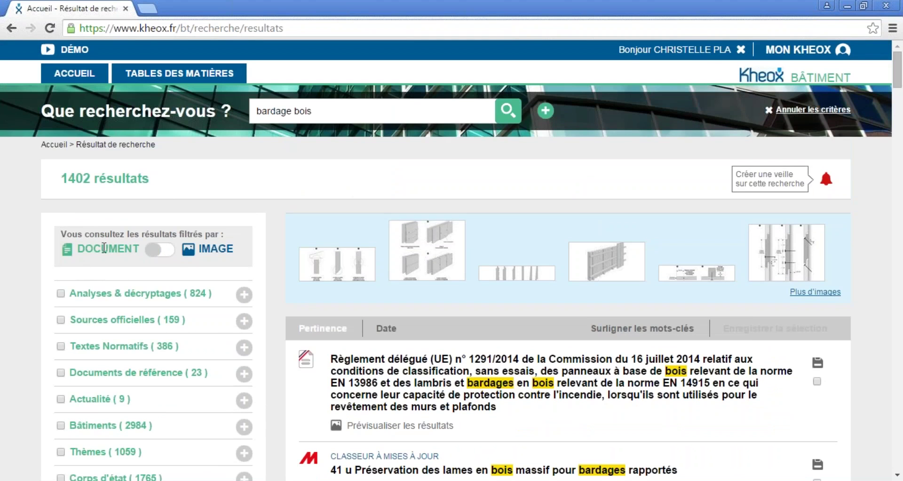
pyautogui.click(169, 251)
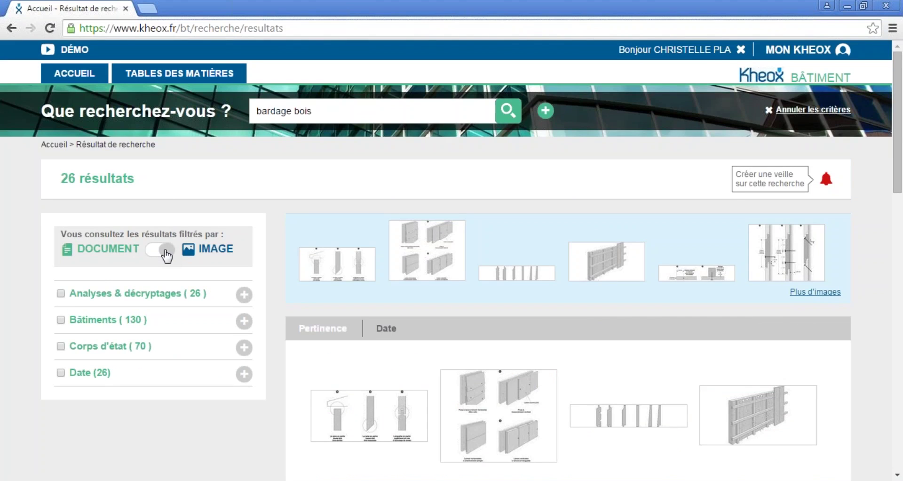
pyautogui.scroll(-2, 140, 247)
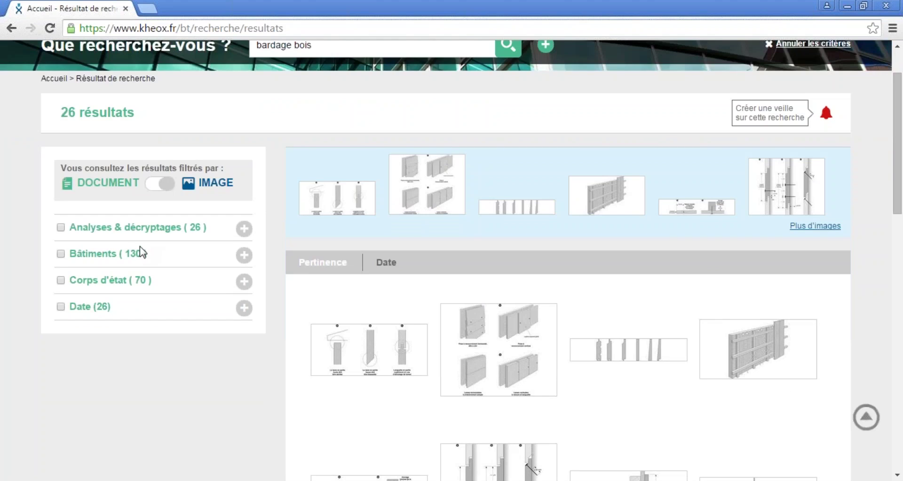
pyautogui.scroll(-10, 199, 363)
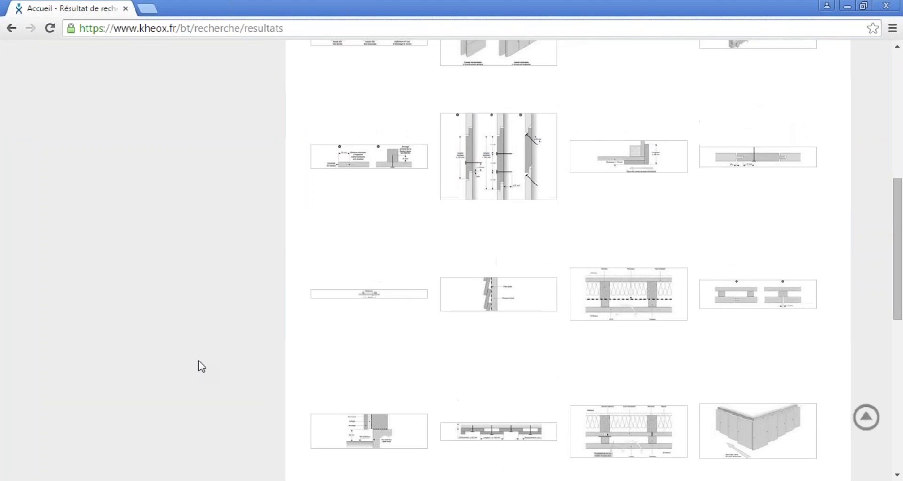
pyautogui.scroll(-7, 194, 356)
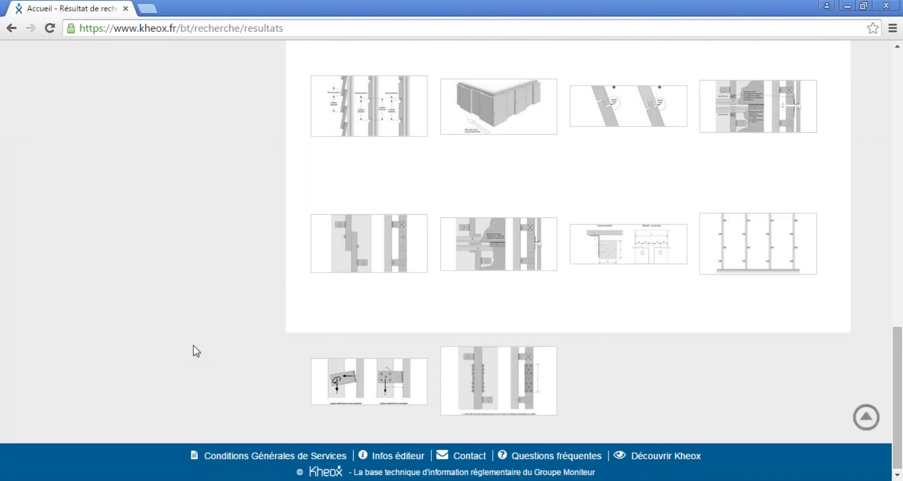
pyautogui.moveTo(501, 235)
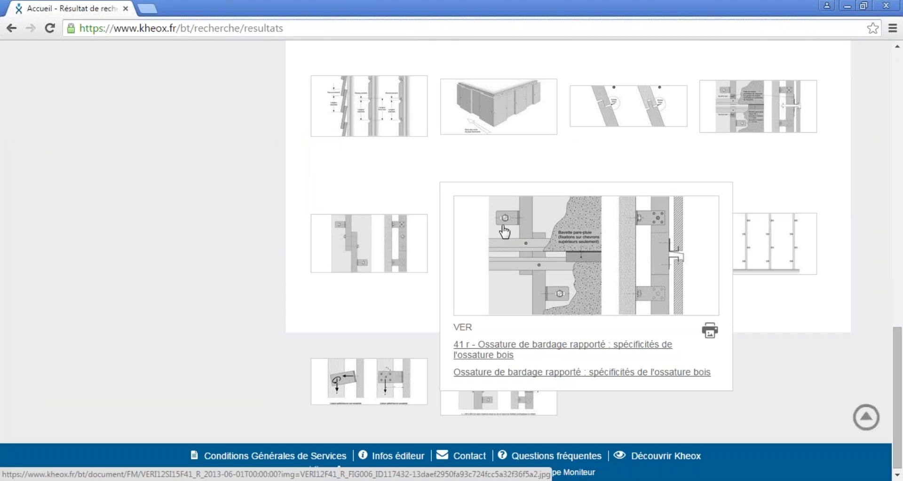
pyautogui.moveTo(496, 136)
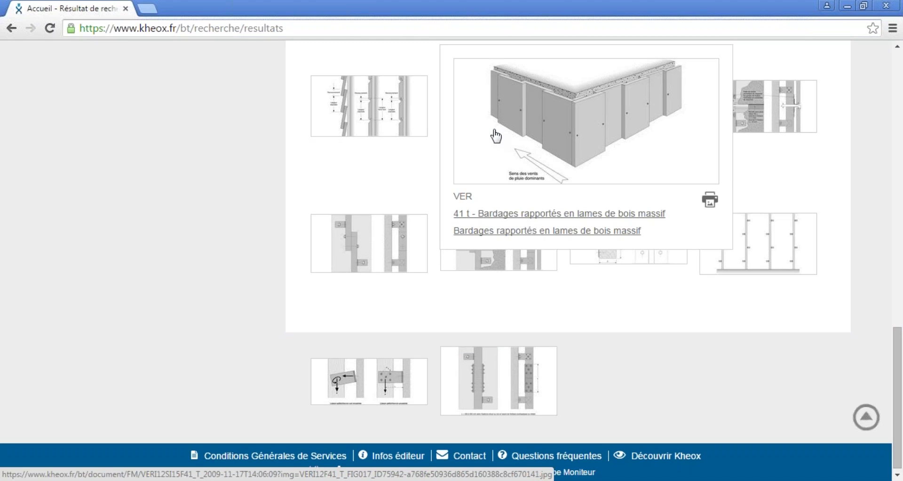
# Step: Open the drawing of exposed board widths and overlap in its source document, close the enlargement and return to the document's beginning
pyautogui.click(373, 111)
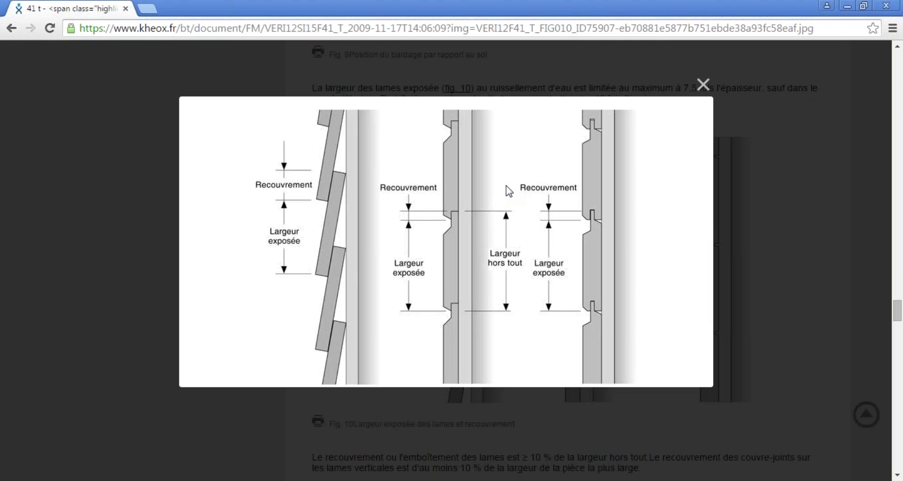
pyautogui.click(145, 183)
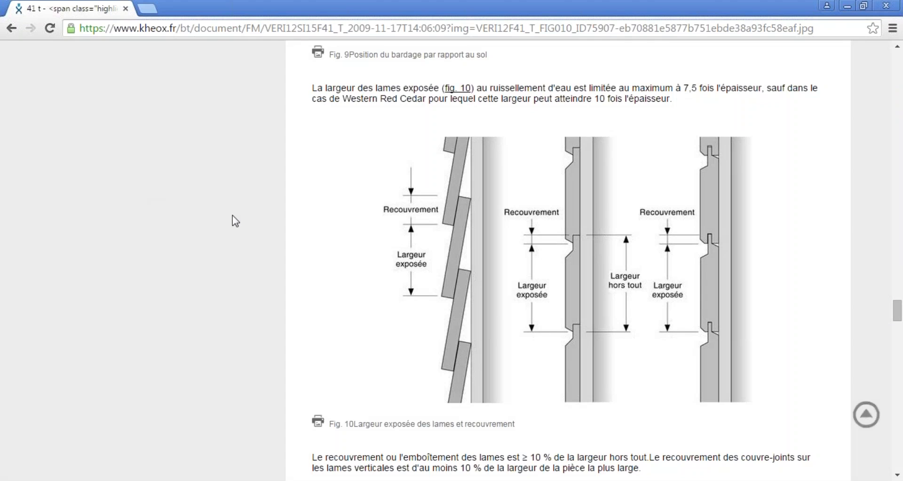
pyautogui.scroll(1, 234, 216)
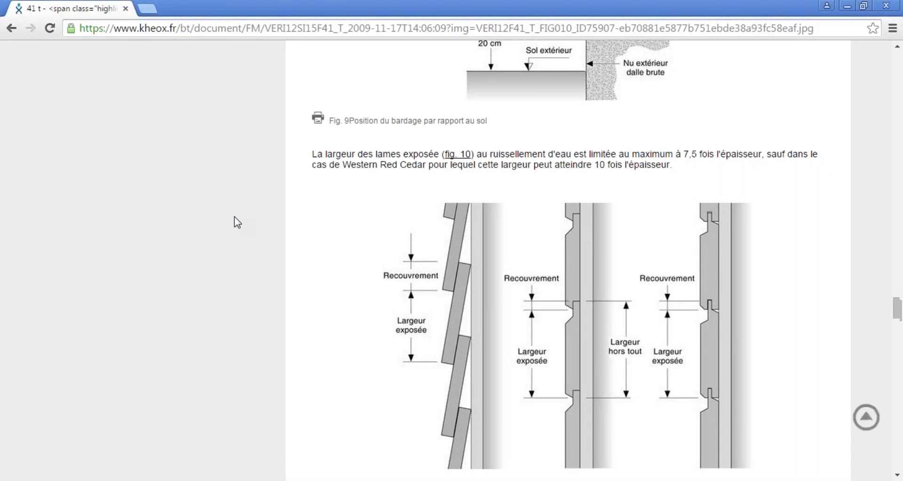
pyautogui.press('Home')
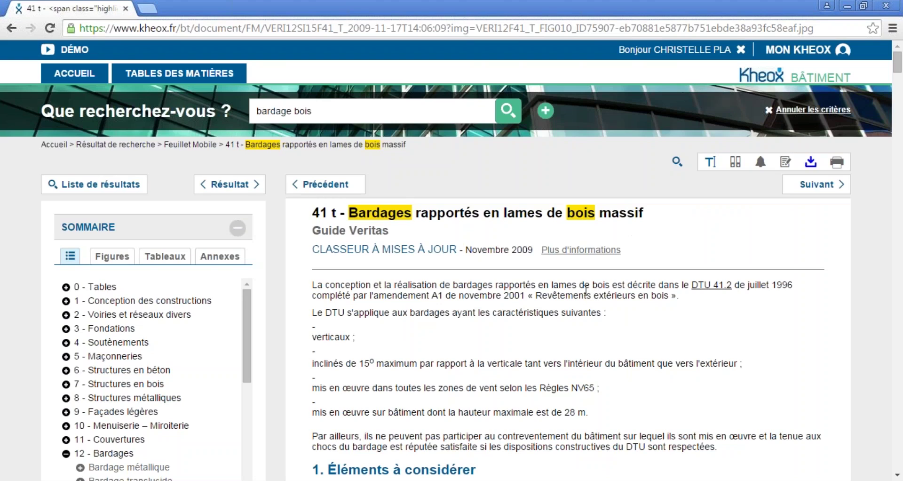
# Step: Turn off the highlighting of the search terms in the document
pyautogui.scroll(-2, 575, 291)
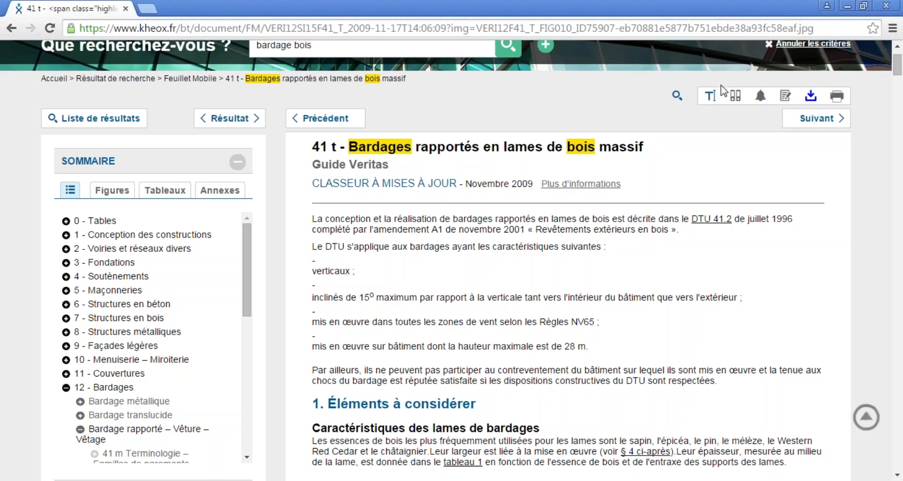
pyautogui.click(715, 98)
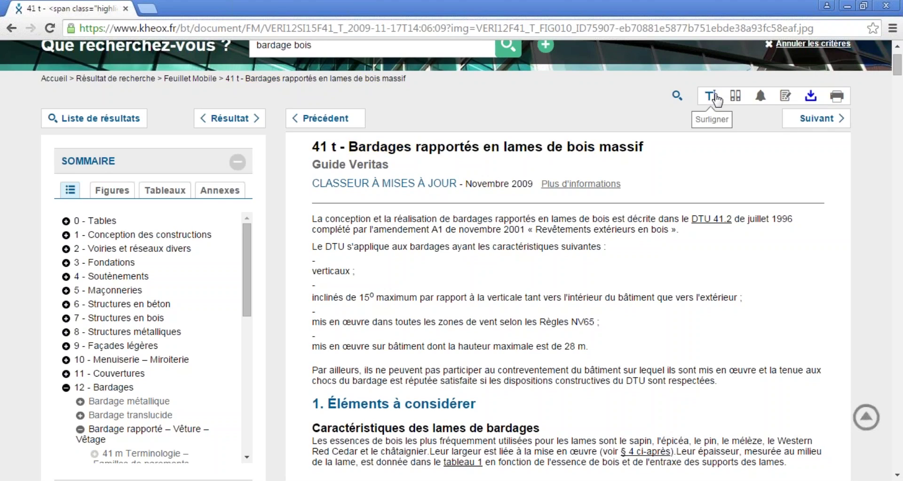
pyautogui.click(716, 97)
pyautogui.click(712, 99)
# Step: Save the document without sharing it, filing it in a new personal folder named Bardage
pyautogui.click(736, 97)
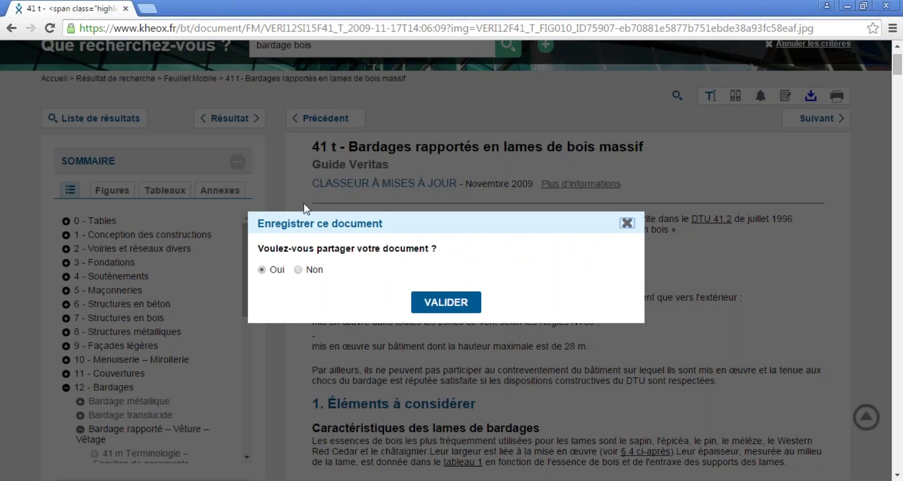
pyautogui.click(300, 272)
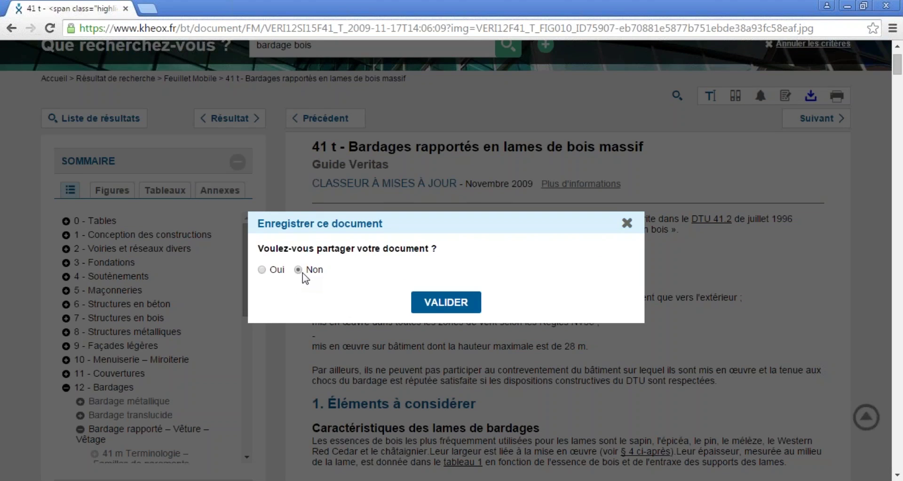
pyautogui.click(432, 308)
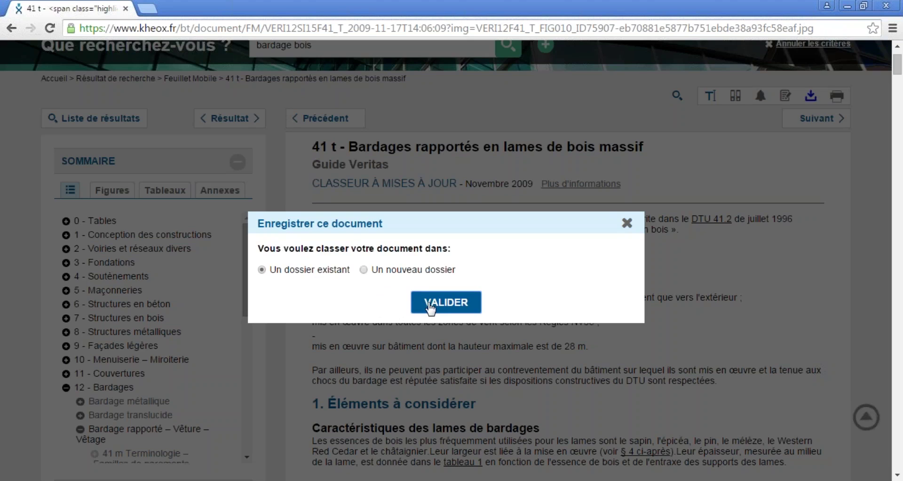
pyautogui.click(364, 270)
pyautogui.click(450, 302)
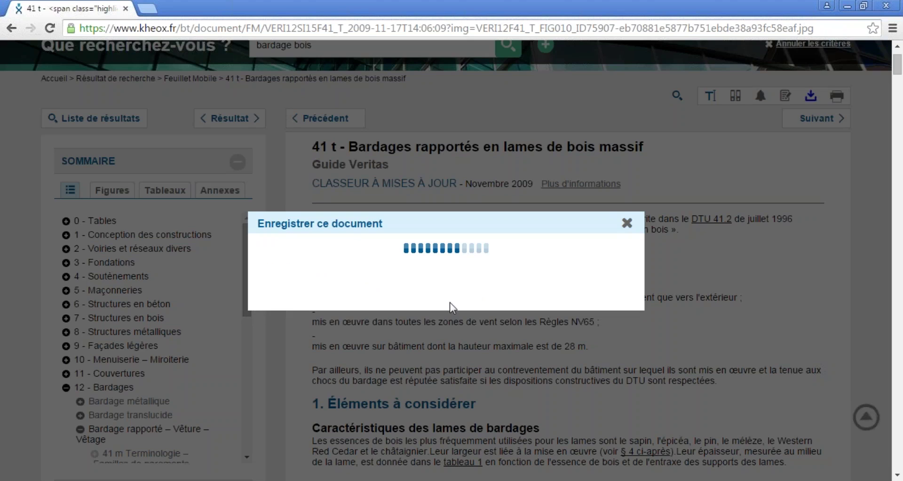
pyautogui.click(376, 273)
pyautogui.write('Bardage')
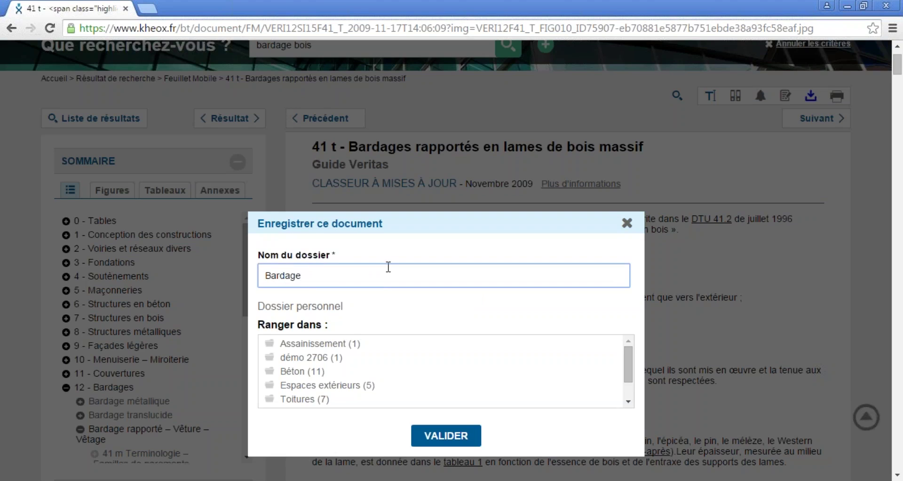
pyautogui.click(476, 433)
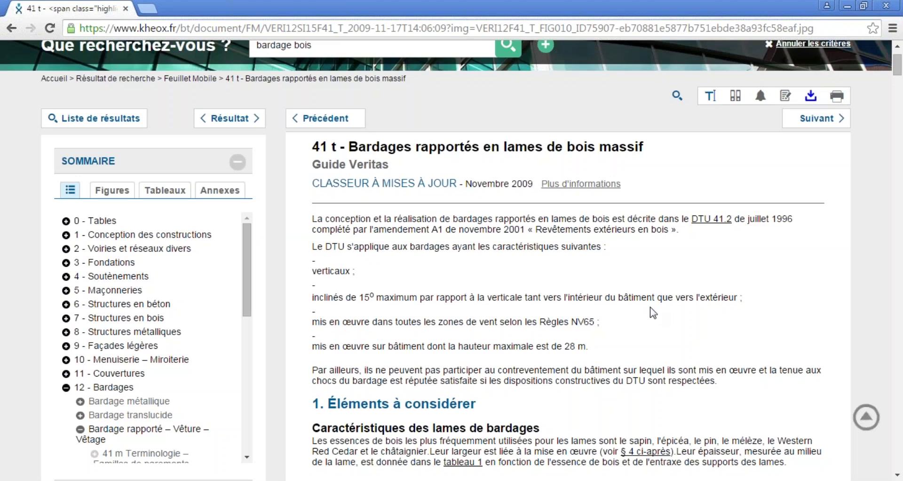
# Step: Create an alert on the document Bardages rapportés en lames de bois massif and close the alert dialog
pyautogui.scroll(2, 723, 261)
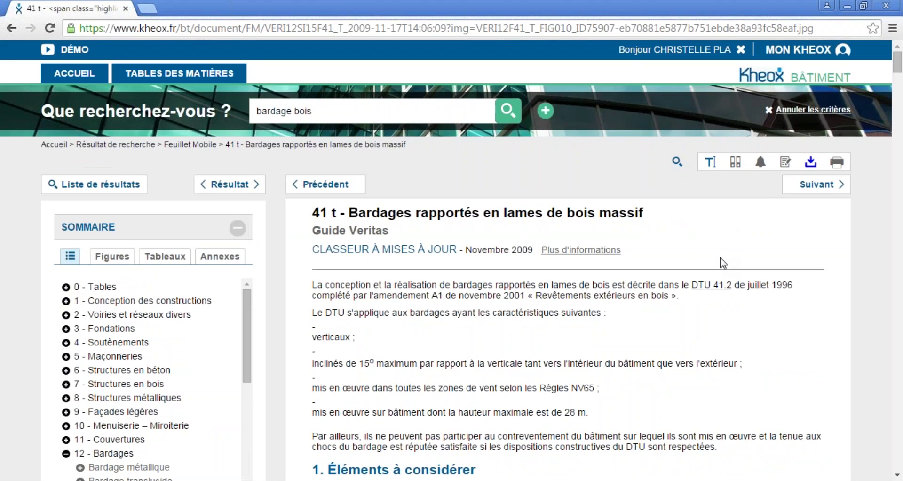
pyautogui.click(761, 164)
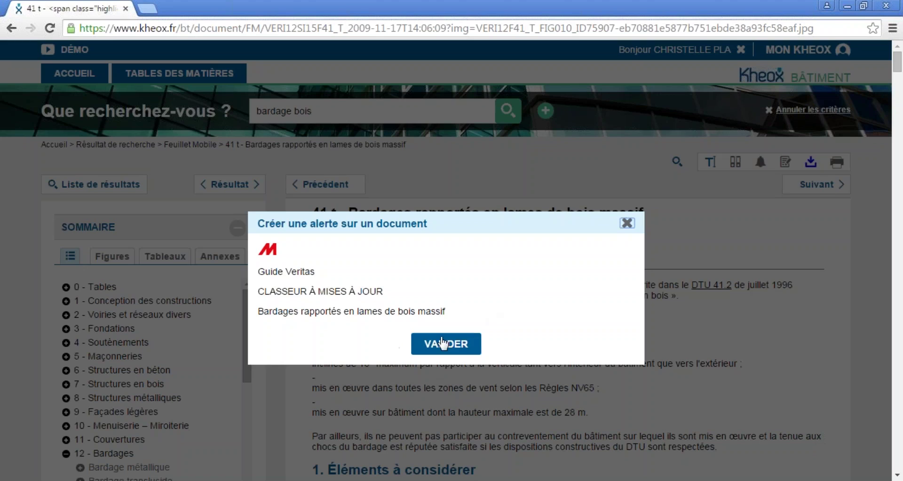
pyautogui.click(432, 343)
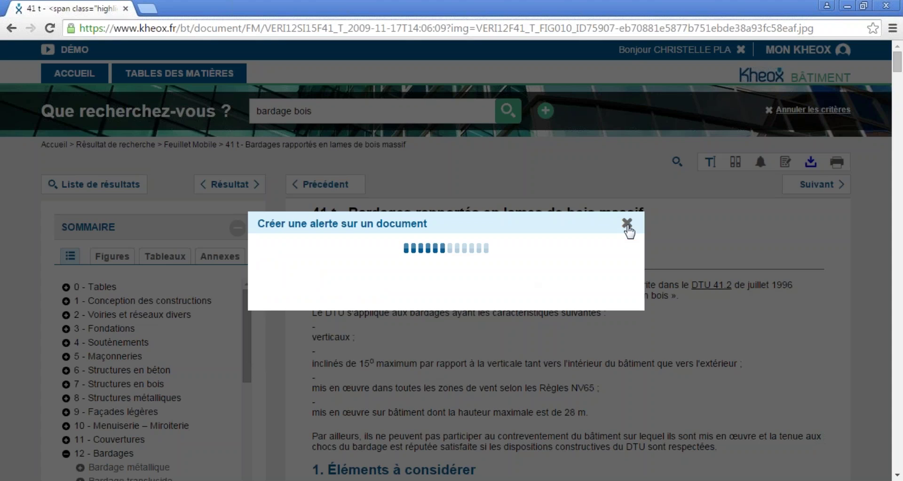
pyautogui.click(627, 224)
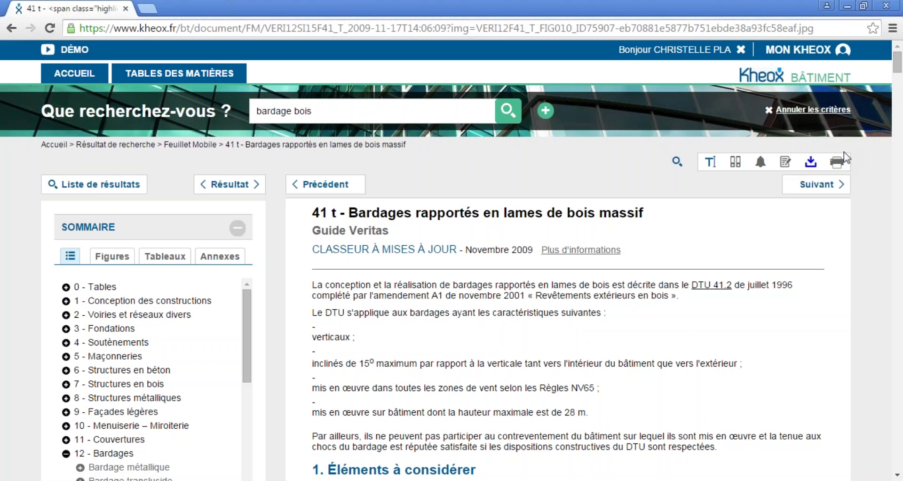
# Step: Examine the document's title, source and additional information, including the author, trade and building type criteria, then collapse the details
pyautogui.scroll(-1, 412, 232)
pyautogui.moveTo(349, 146); pyautogui.dragTo(664, 163)
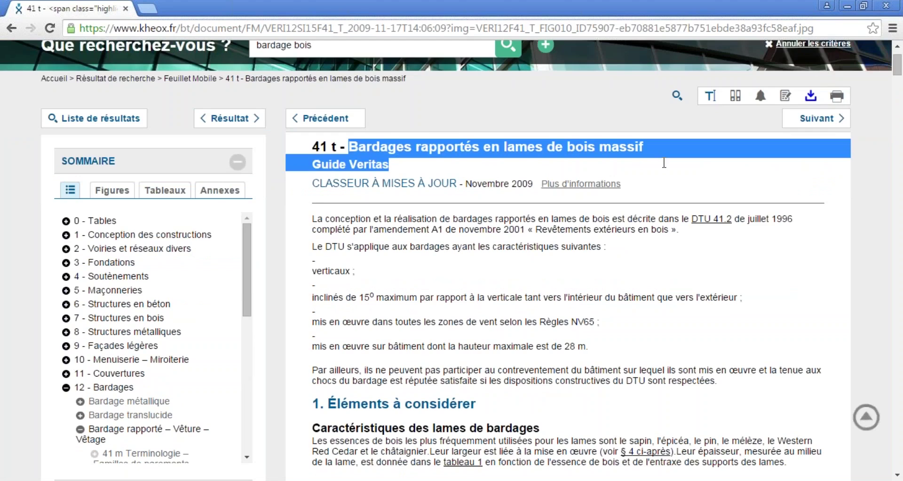
pyautogui.tripleClick(395, 150)
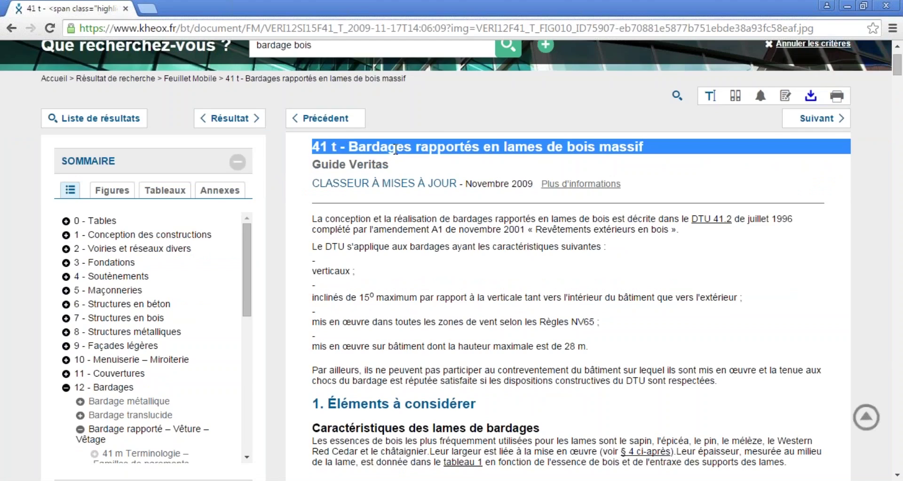
pyautogui.tripleClick(374, 165)
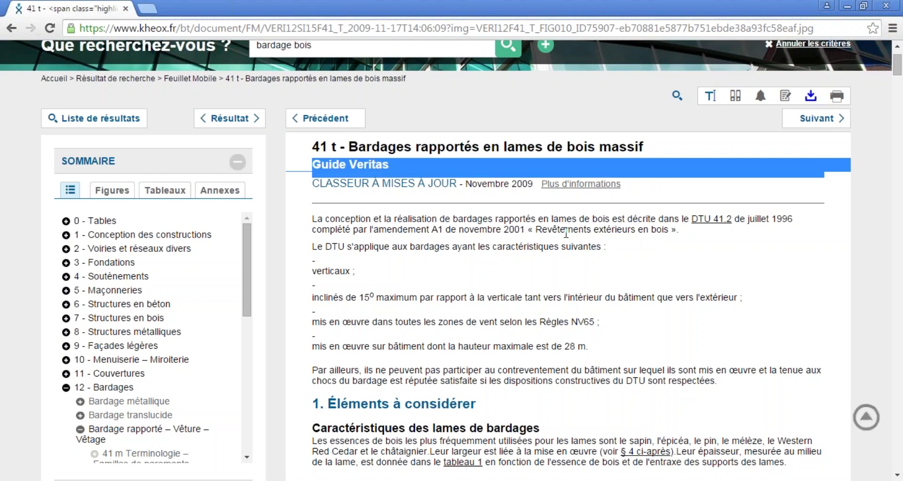
pyautogui.click(597, 198)
pyautogui.click(581, 184)
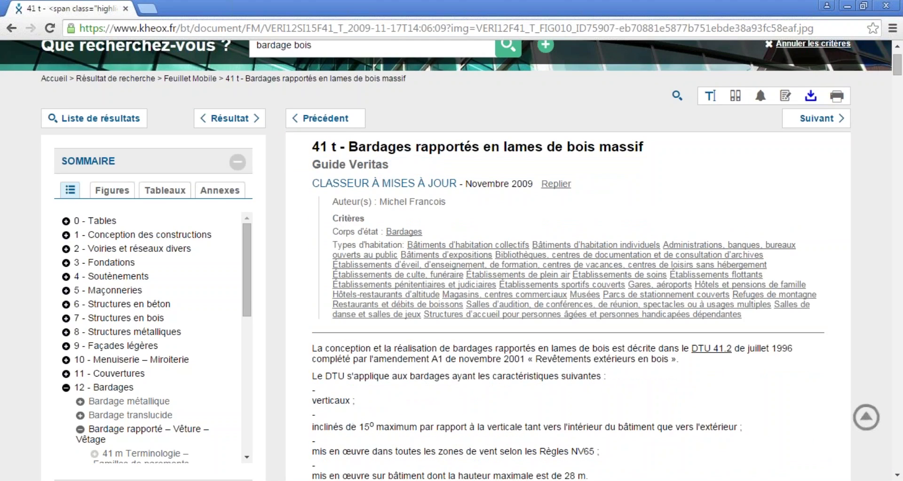
pyautogui.moveTo(352, 206); pyautogui.dragTo(380, 232)
pyautogui.moveTo(333, 244); pyautogui.dragTo(407, 245)
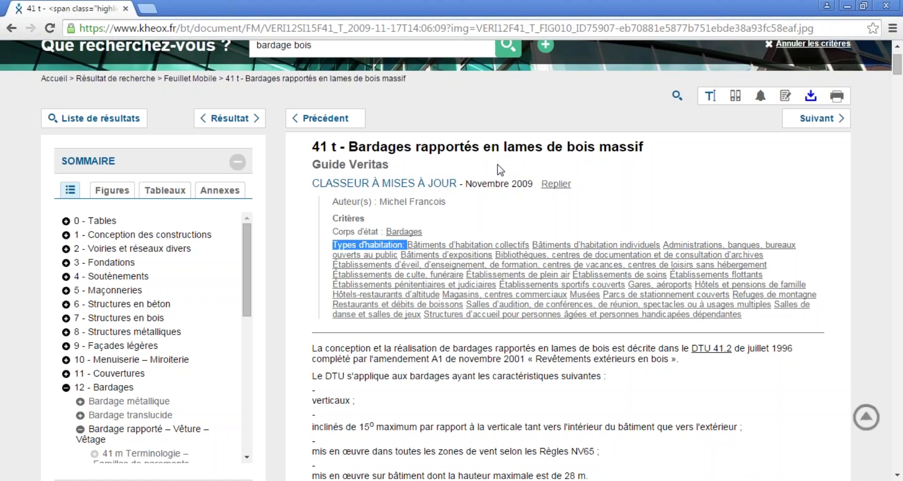
pyautogui.click(556, 183)
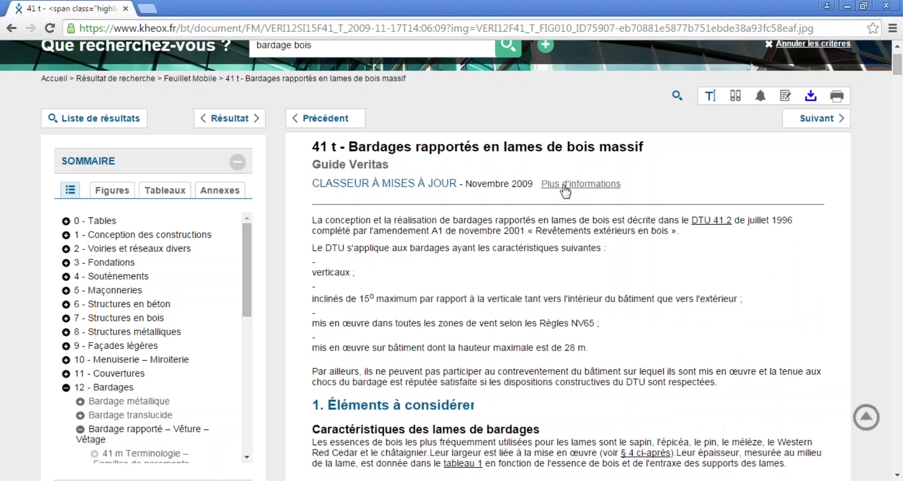
# Step: Read through the document's text, tables, cross-reference links and figures down to section 3, Fixation des tasseaux
pyautogui.scroll(-1, 582, 188)
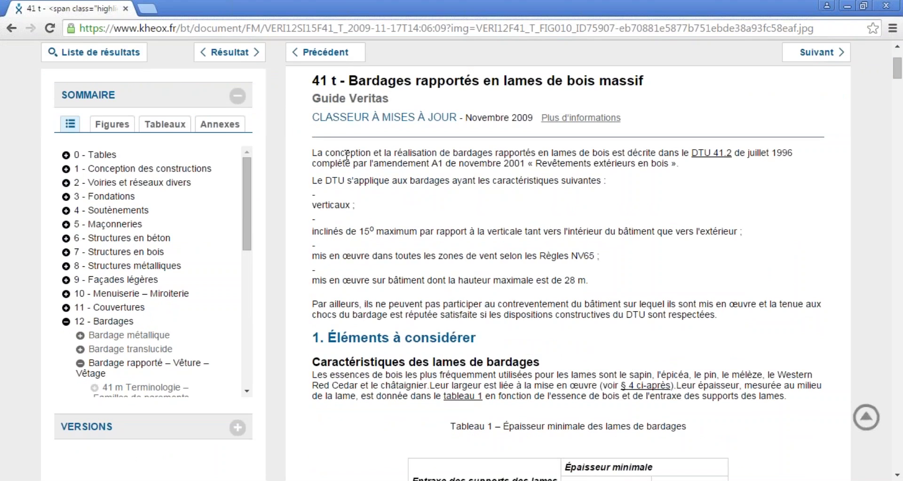
pyautogui.scroll(-2, 397, 214)
pyautogui.scroll(-5, 397, 214)
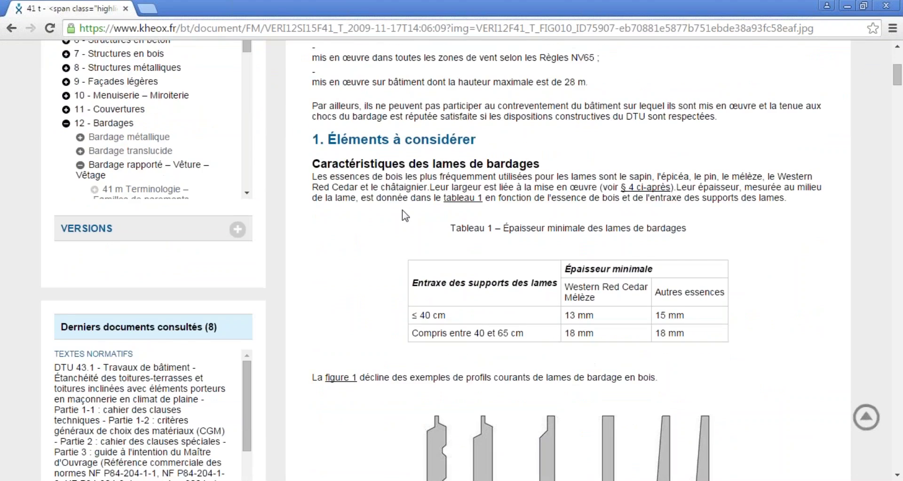
pyautogui.scroll(-10, 405, 215)
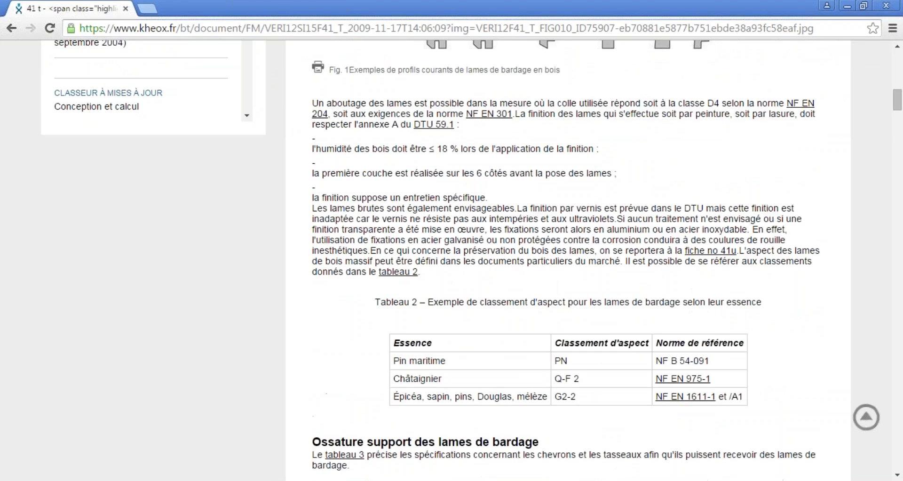
pyautogui.scroll(1, 406, 210)
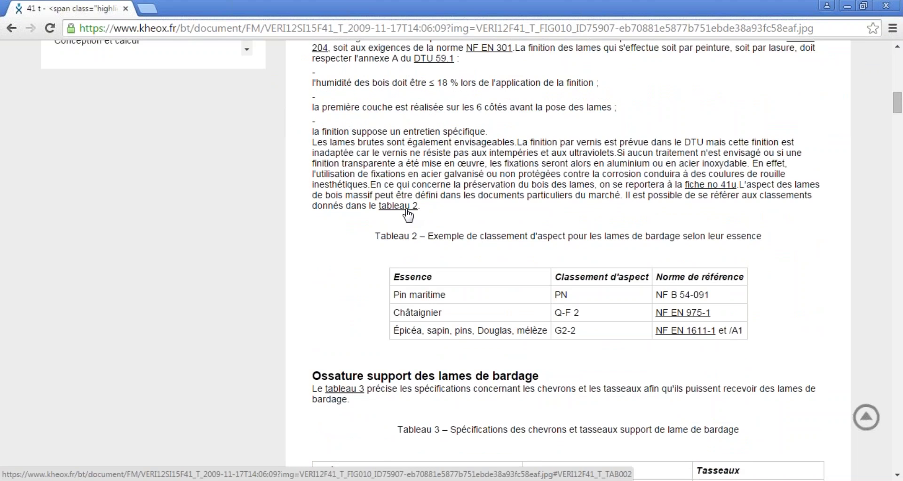
pyautogui.scroll(-2, 647, 211)
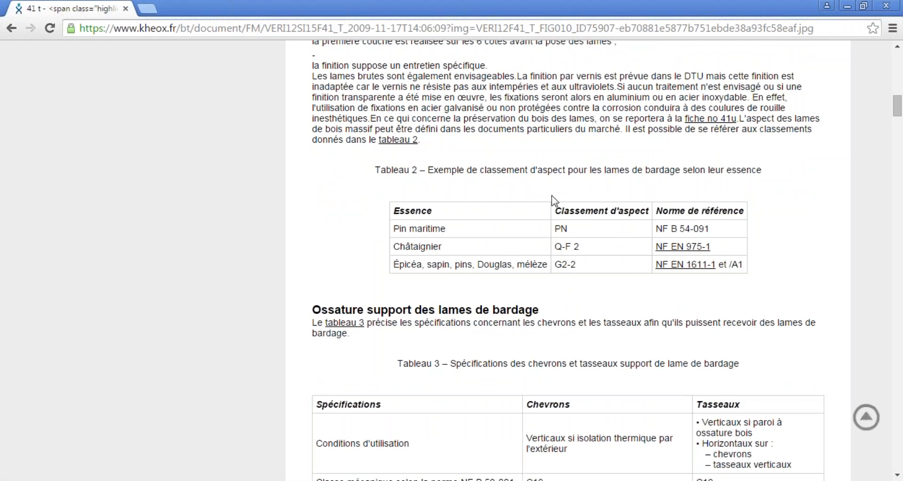
pyautogui.scroll(-8, 563, 213)
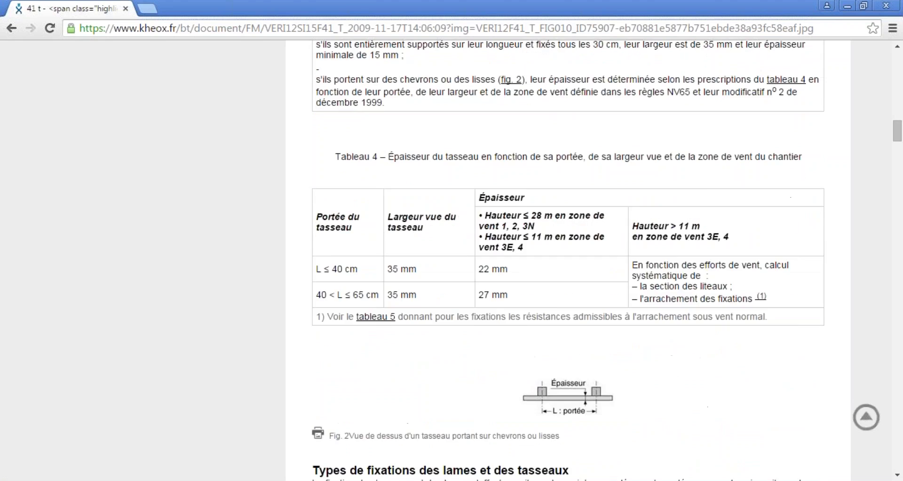
pyautogui.scroll(-9, 557, 249)
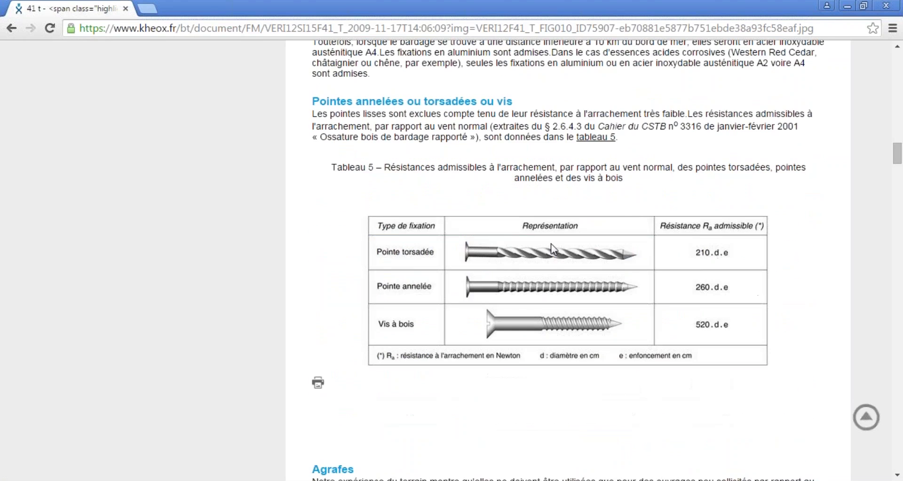
pyautogui.scroll(-5, 552, 246)
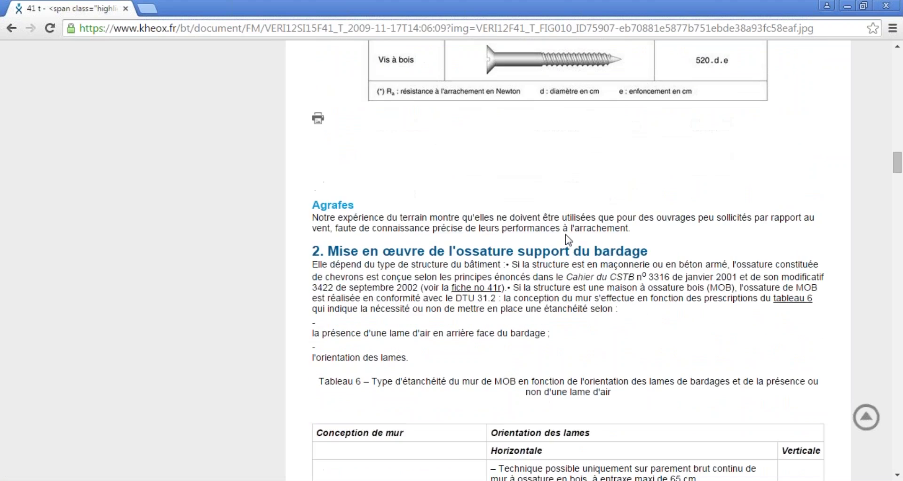
pyautogui.scroll(-2, 508, 151)
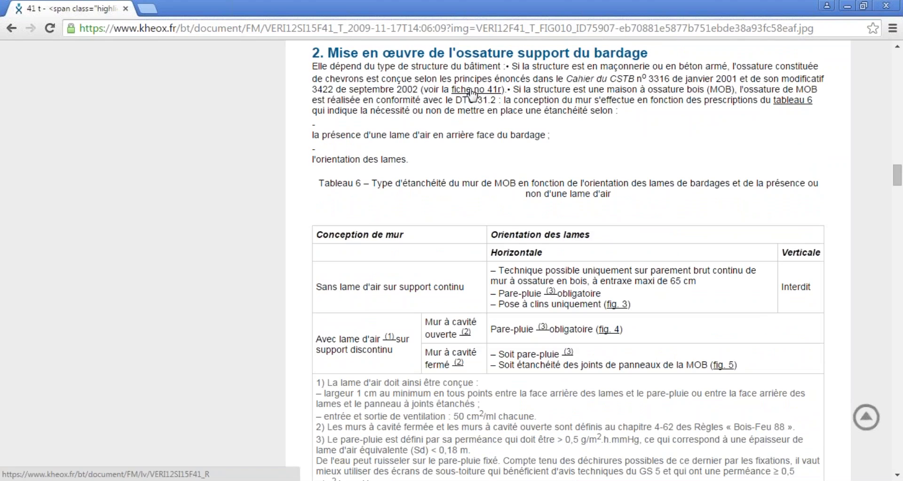
pyautogui.scroll(-4, 484, 173)
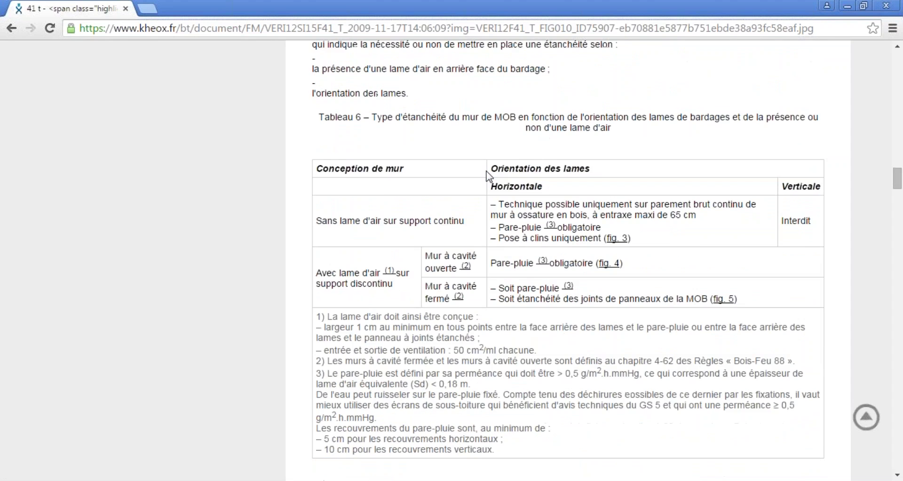
pyautogui.scroll(-20, 484, 171)
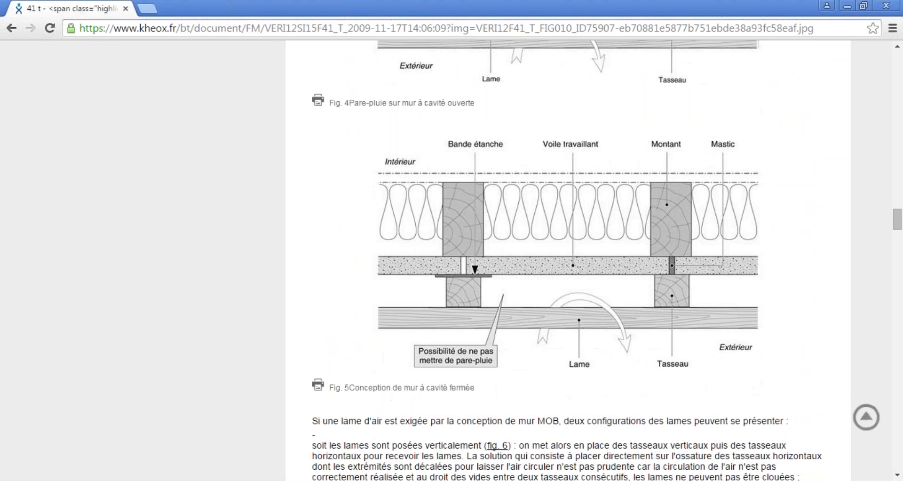
pyautogui.scroll(-6, 482, 184)
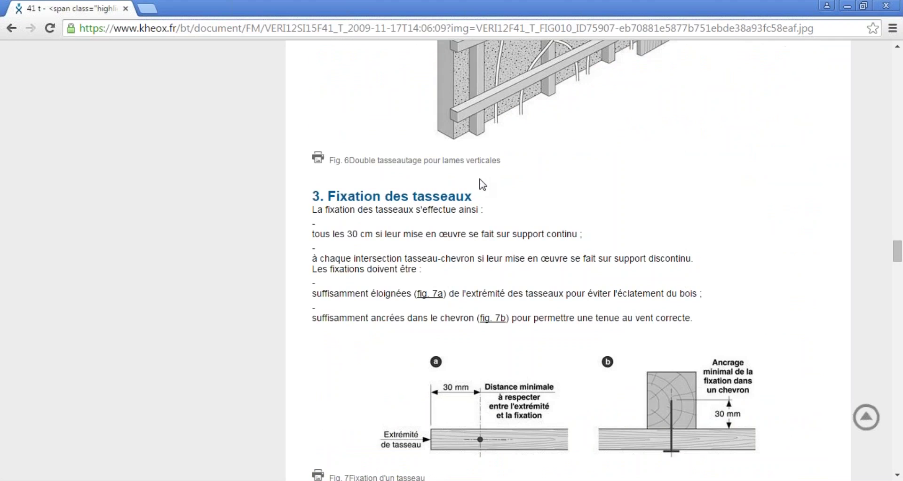
# Step: Return to the document's introduction and open the linked DTU 41.2 in a new browser tab
pyautogui.press('Home')
pyautogui.scroll(-2, 500, 245)
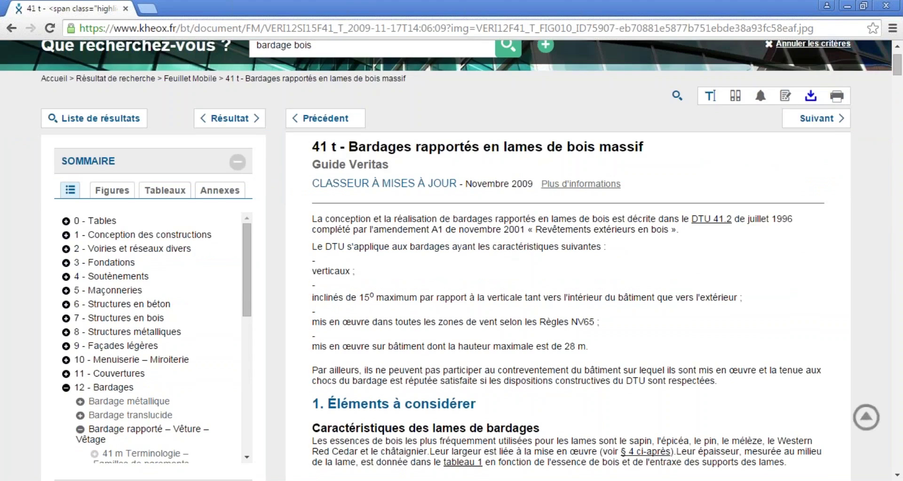
pyautogui.rightClick(710, 224)
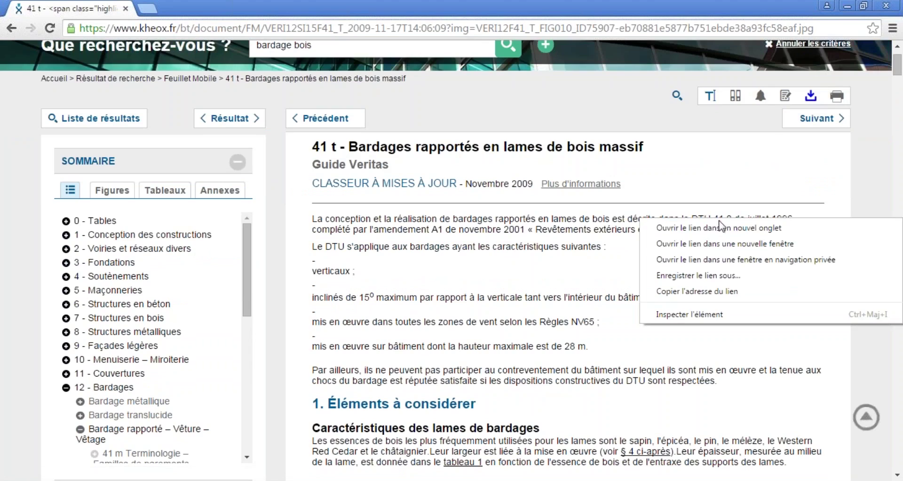
pyautogui.click(799, 227)
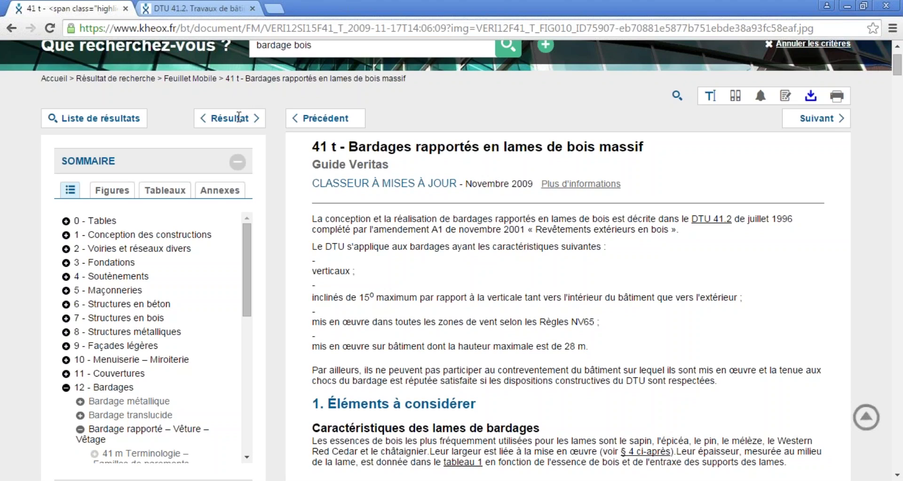
# Step: Collapse the document's Sommaire and expand its list of Versions
pyautogui.click(237, 162)
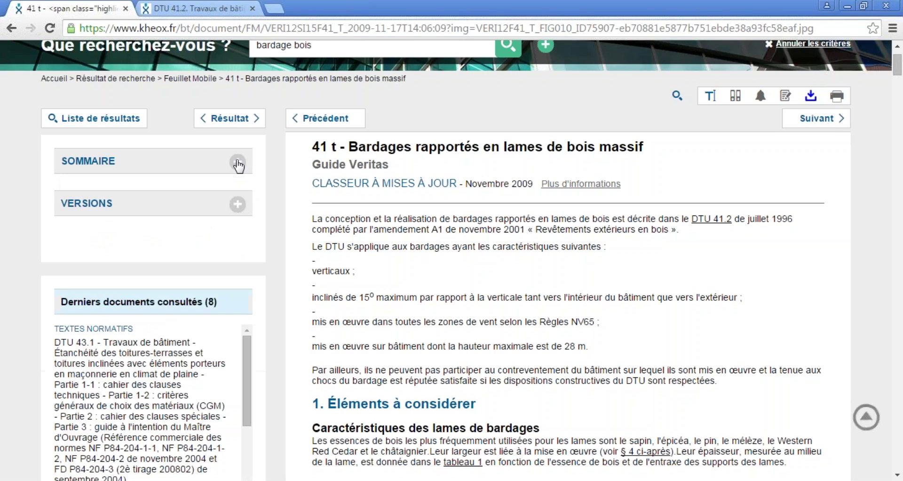
pyautogui.click(239, 208)
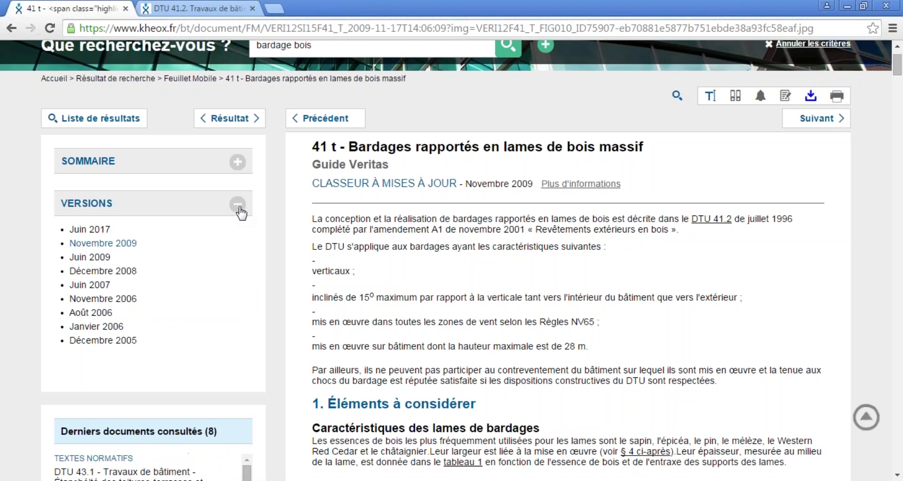
# Step: Open the Juin 2017 version of the document in a new browser tab and close that tab again
pyautogui.rightClick(111, 231)
pyautogui.click(197, 241)
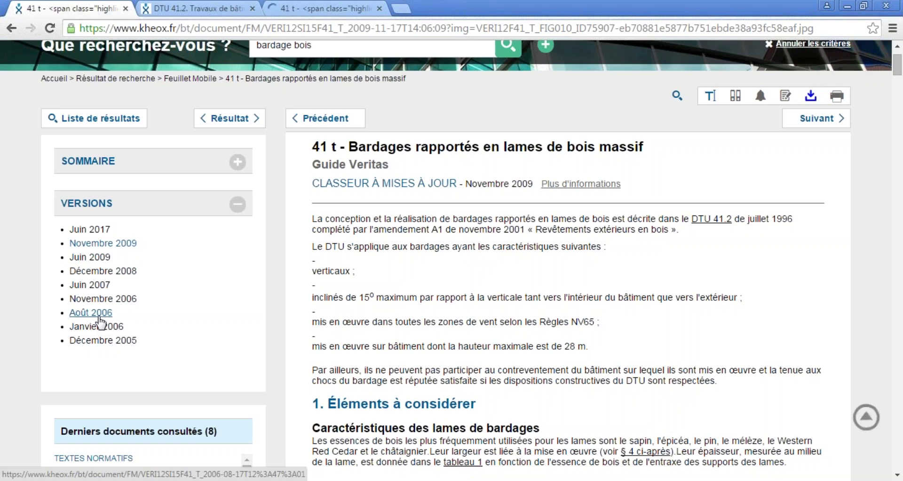
pyautogui.click(381, 8)
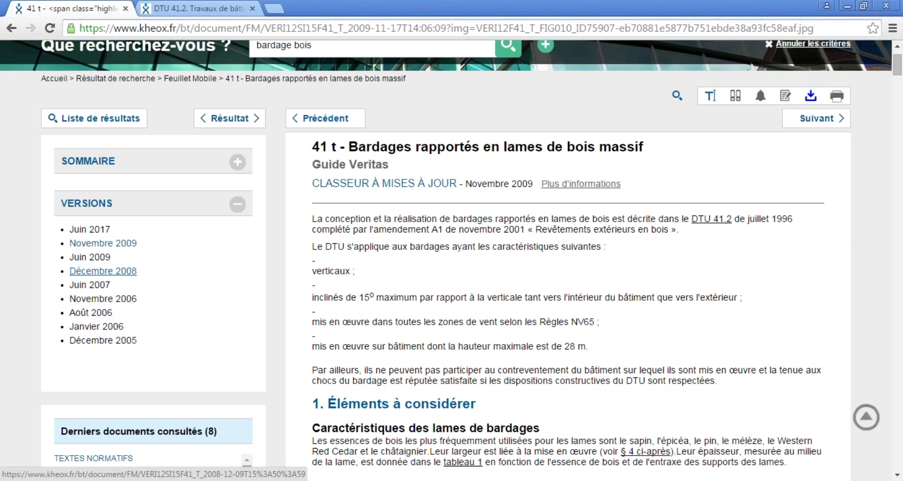
# Step: Collapse the Versions list, expand the Sommaire and locate the current sheet 41 t under 12 - Bardages
pyautogui.click(239, 207)
pyautogui.click(244, 168)
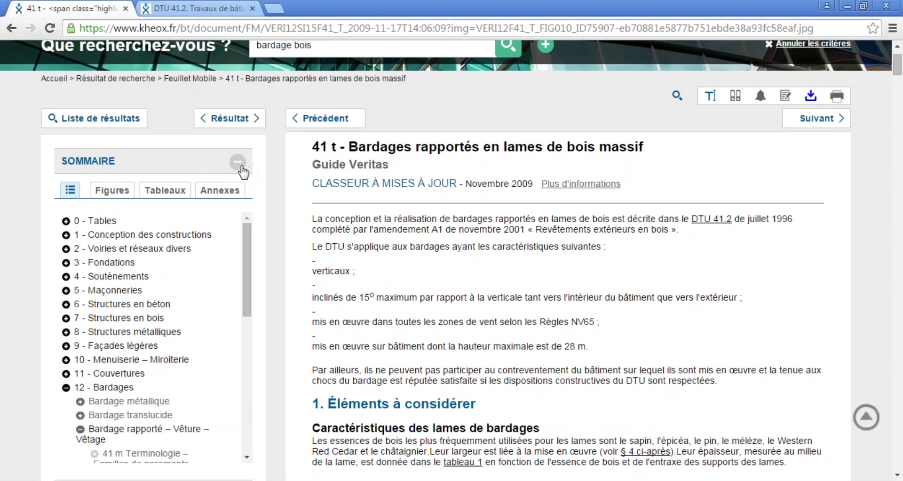
pyautogui.scroll(-3, 240, 301)
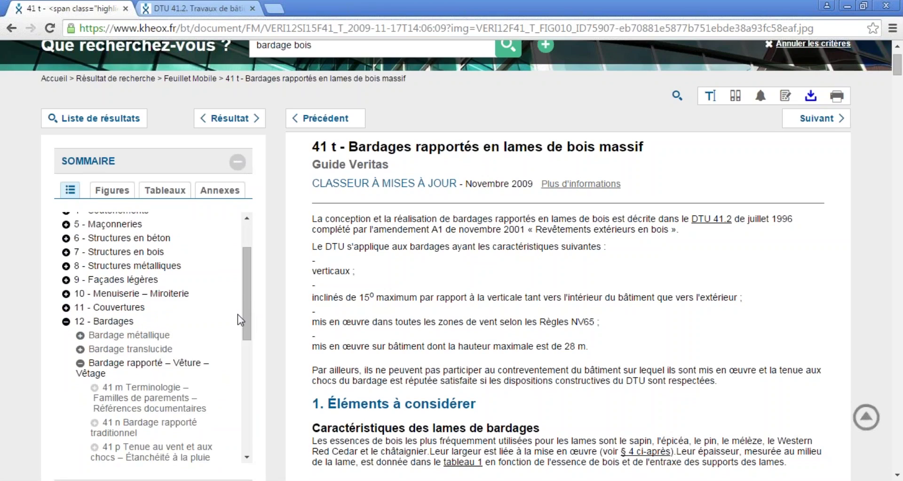
pyautogui.scroll(-5, 238, 317)
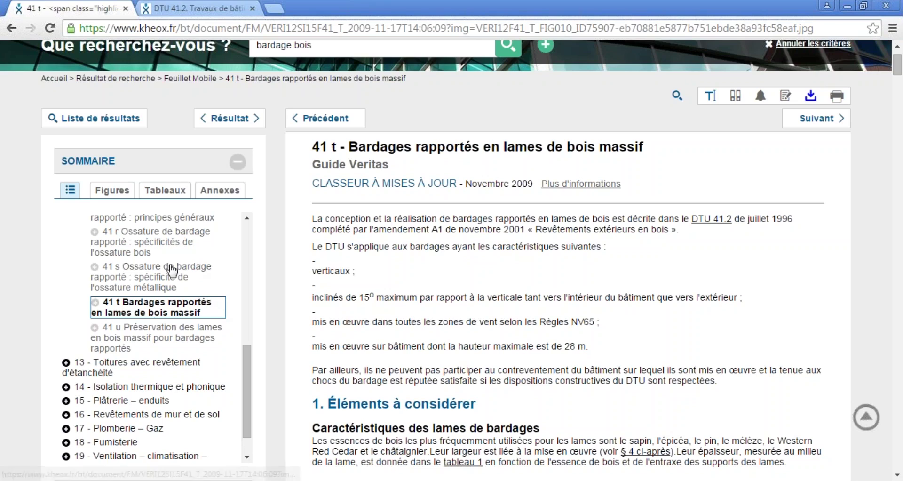
# Step: Open the neighbouring sheets 41 s and 41 u from the Sommaire in new browser tabs, then close both tabs
pyautogui.rightClick(160, 281)
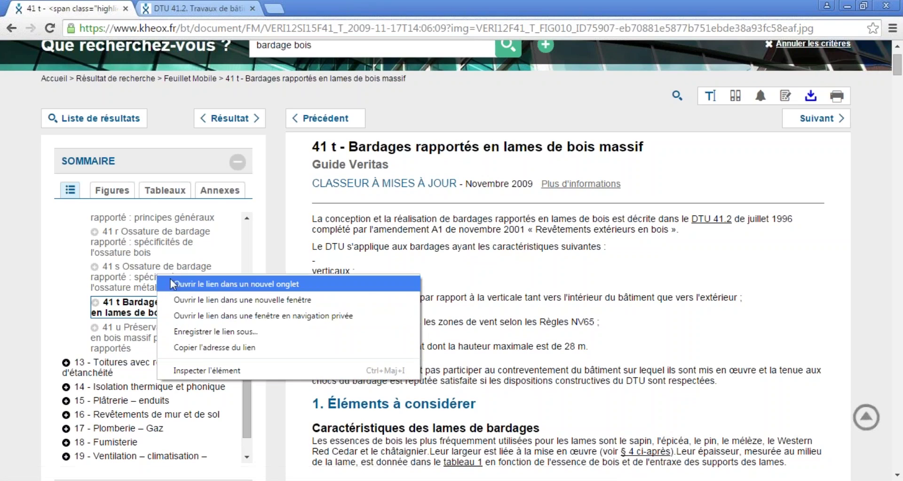
pyautogui.click(175, 284)
pyautogui.rightClick(181, 332)
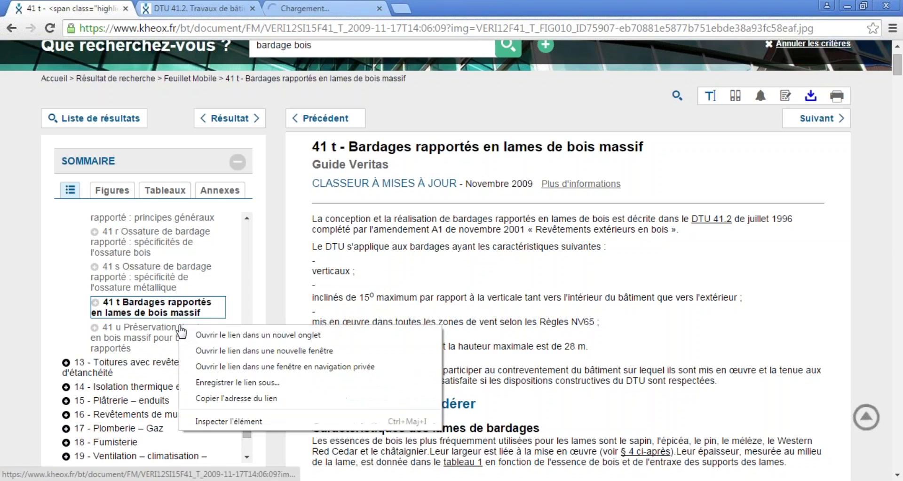
pyautogui.click(196, 335)
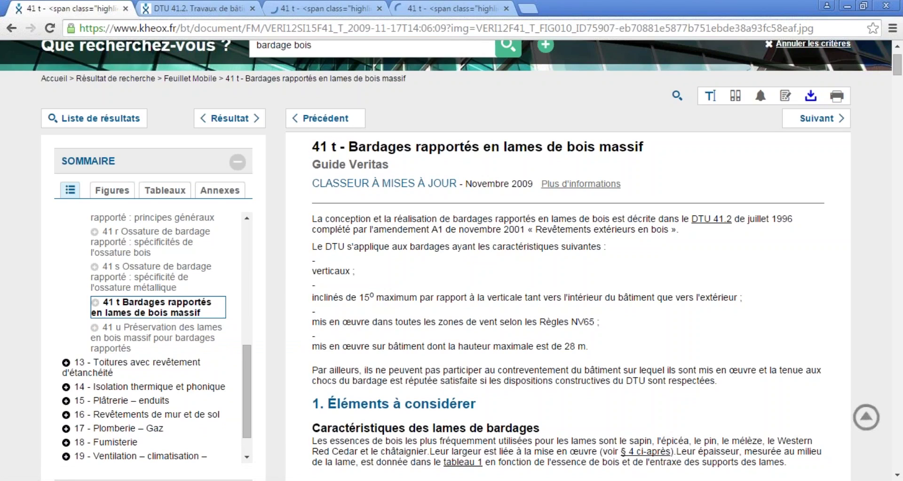
pyautogui.click(379, 8)
pyautogui.click(379, 8)
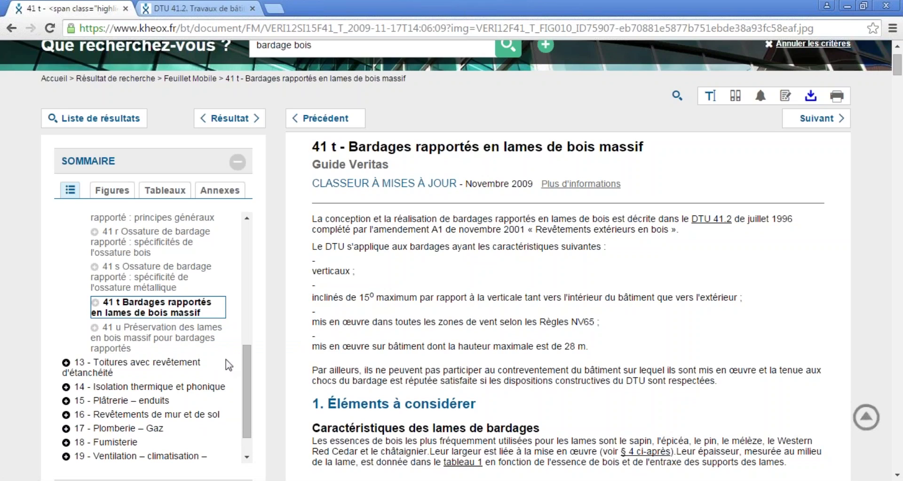
# Step: Check the Sommaire's Annexes list, then jump to Tableau 6 in the document from the Tableaux list
pyautogui.moveTo(243, 366); pyautogui.dragTo(244, 242)
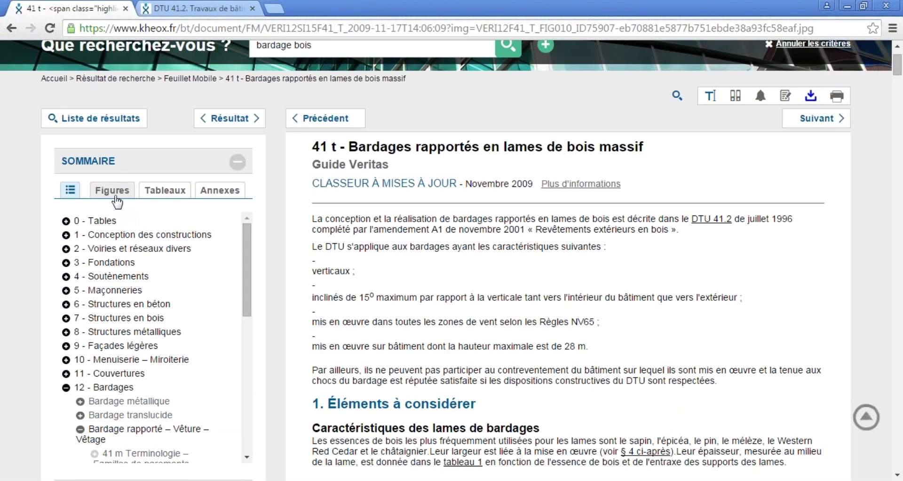
pyautogui.click(175, 195)
pyautogui.click(225, 194)
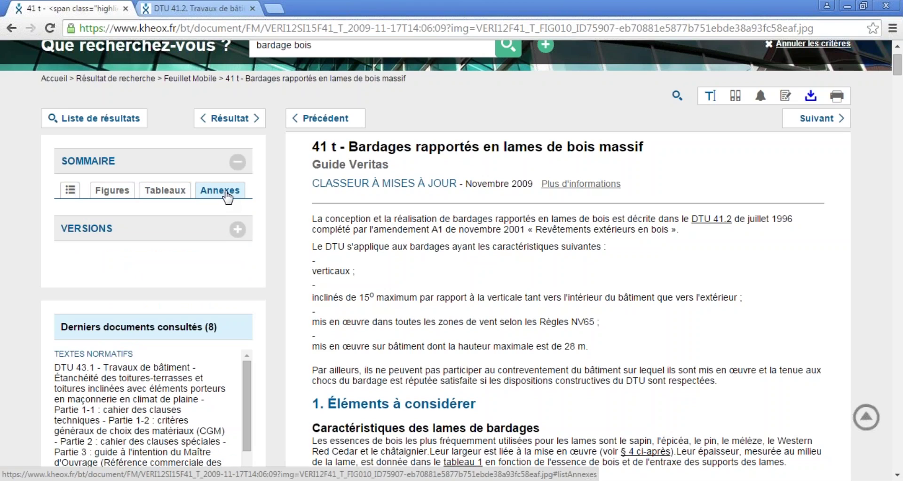
pyautogui.scroll(-2, 239, 216)
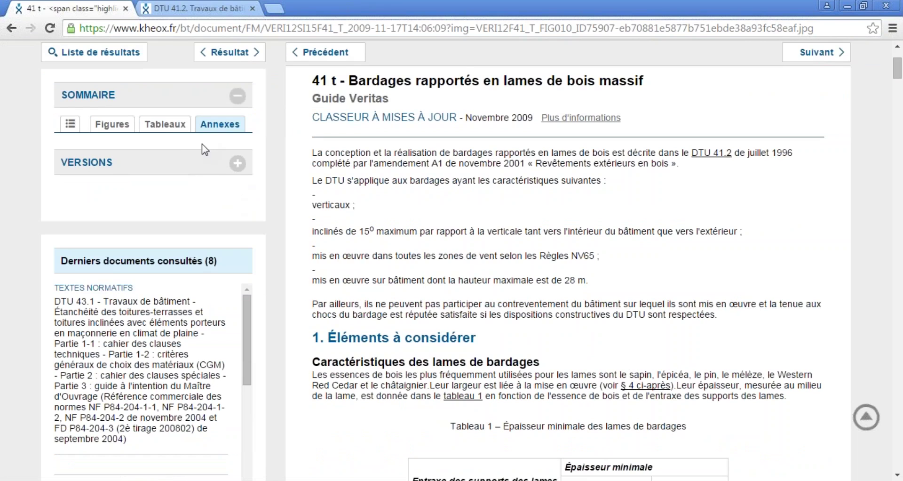
pyautogui.click(166, 126)
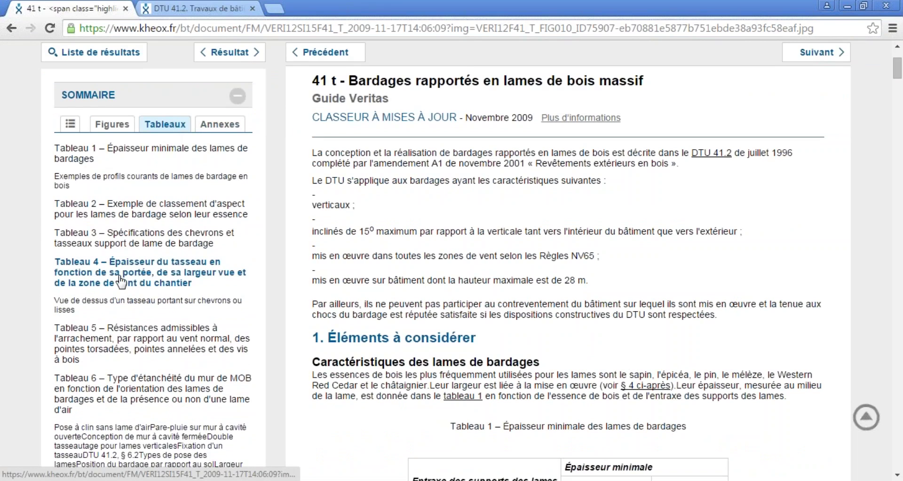
pyautogui.click(116, 352)
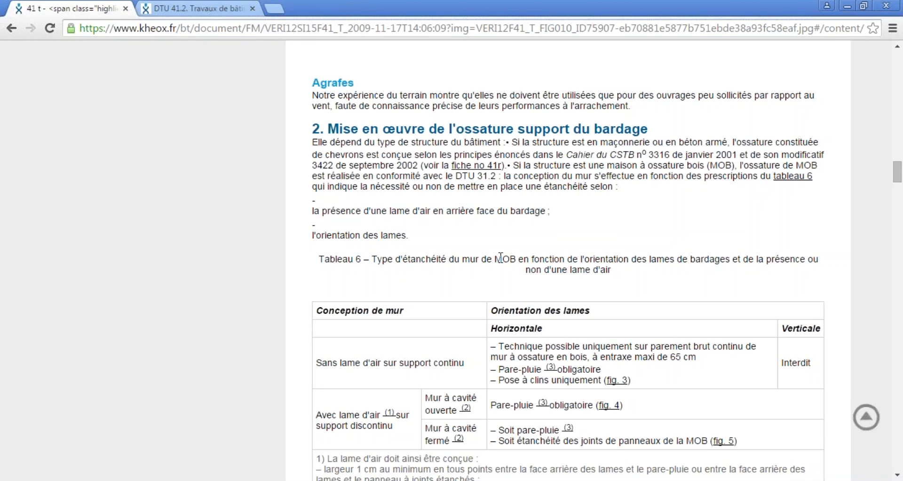
# Step: Switch to the DTU 41.2 browser tab and examine the standard's title, status, replacement references and links to other parts
pyautogui.click(194, 6)
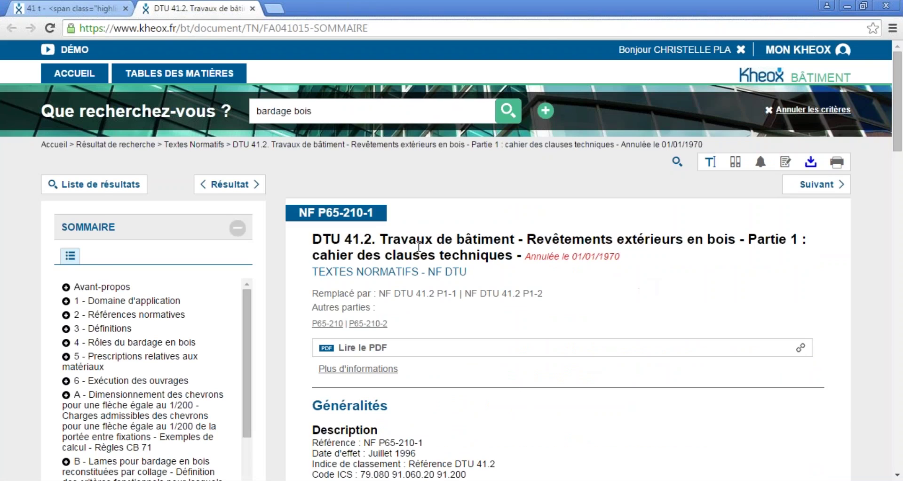
pyautogui.scroll(-2, 419, 245)
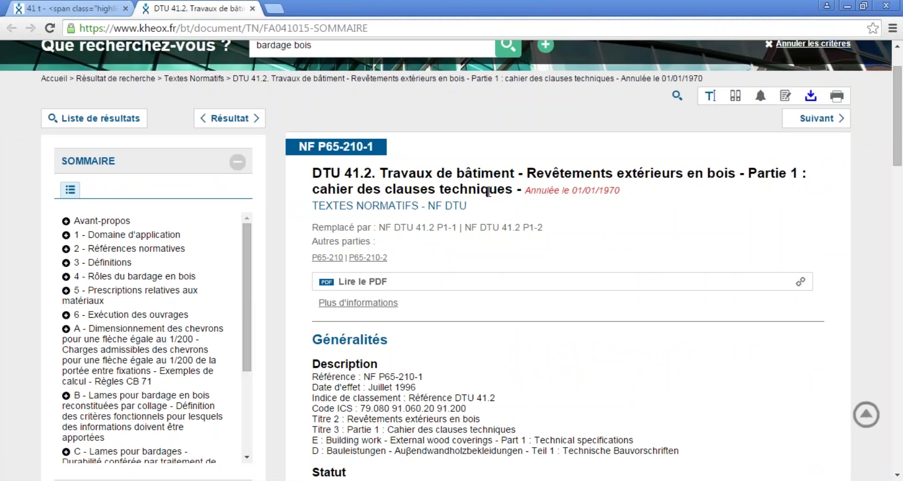
pyautogui.scroll(-2, 472, 201)
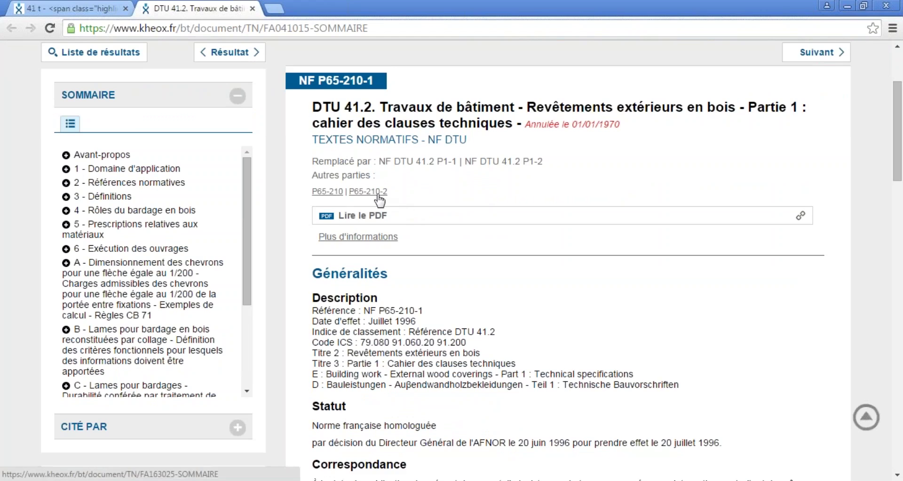
pyautogui.scroll(4, 694, 109)
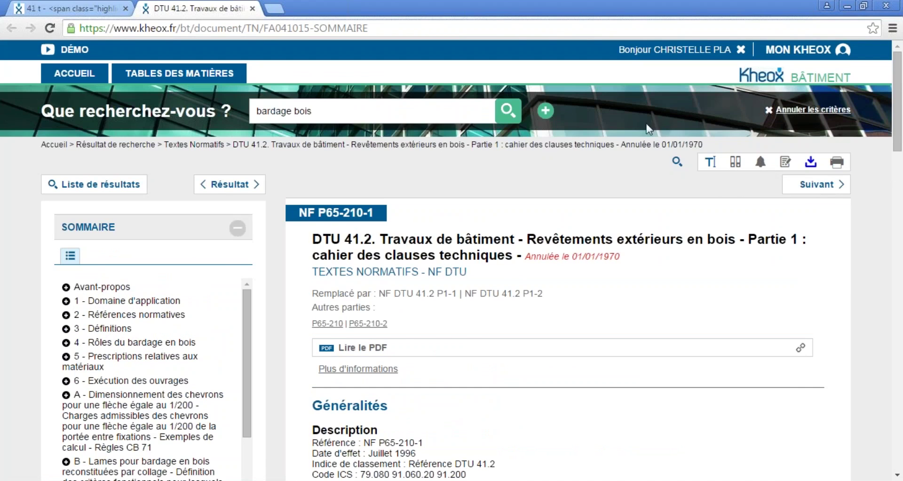
# Step: Display the PDF of NF P65-210-1 within the page and view it in full screen, allowing full-screen mode
pyautogui.scroll(-2, 406, 344)
pyautogui.click(356, 282)
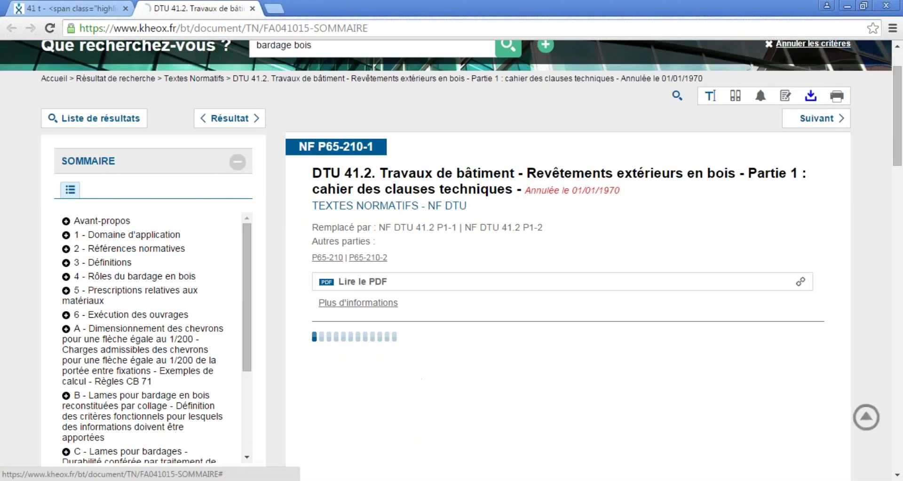
pyautogui.scroll(-1, 376, 283)
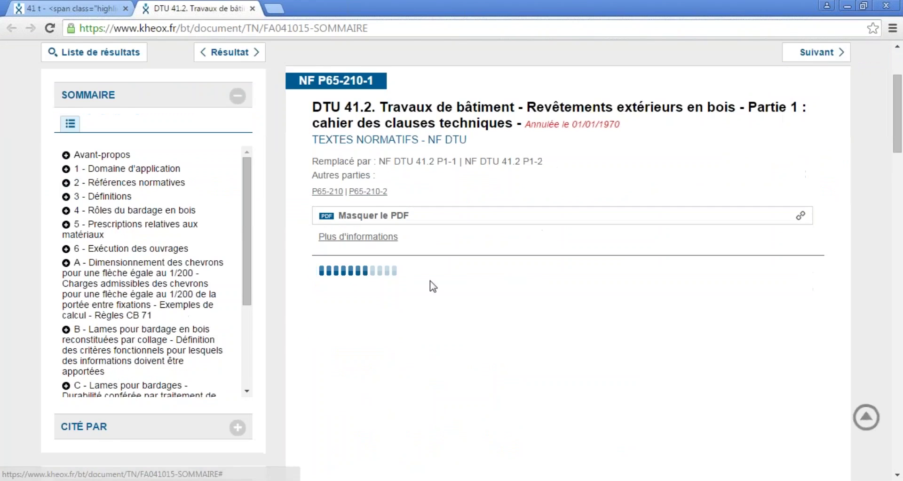
pyautogui.scroll(-1, 428, 283)
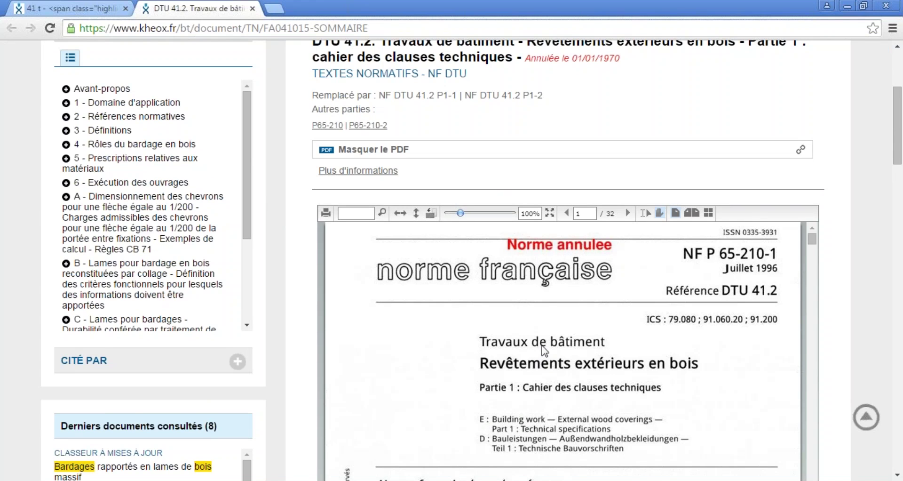
pyautogui.click(550, 213)
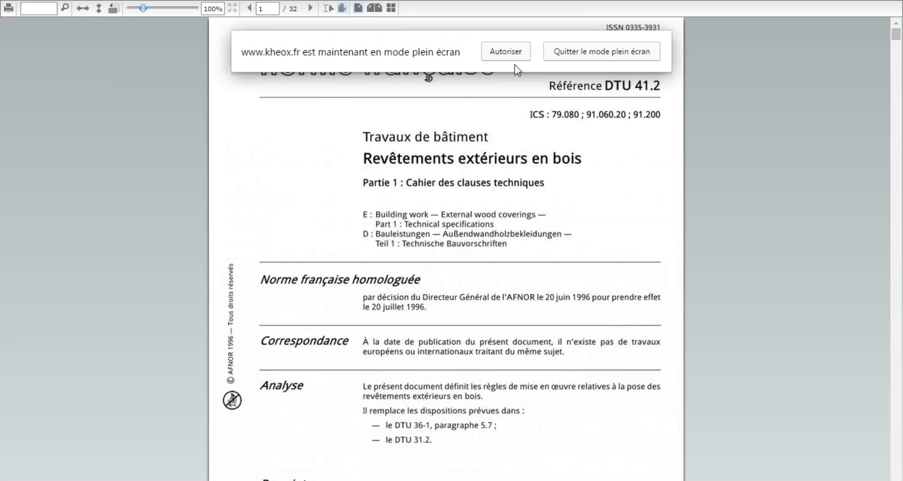
pyautogui.click(508, 52)
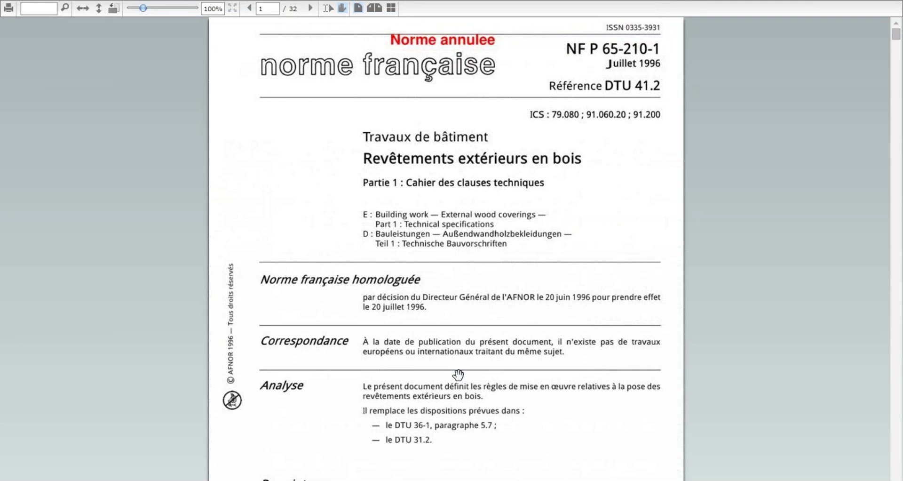
# Step: Read through the first two pages of the standard's PDF, then leave full-screen mode
pyautogui.scroll(-1, 454, 326)
pyautogui.scroll(-10, 454, 327)
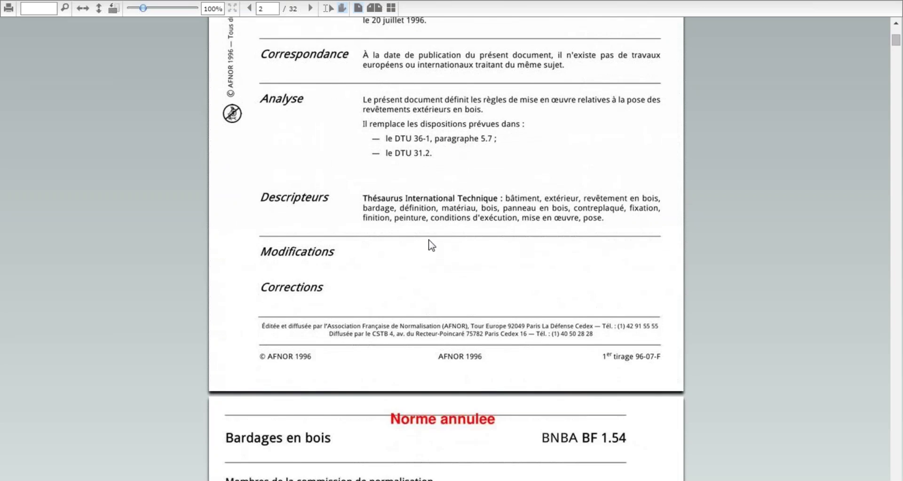
pyautogui.scroll(-3, 441, 105)
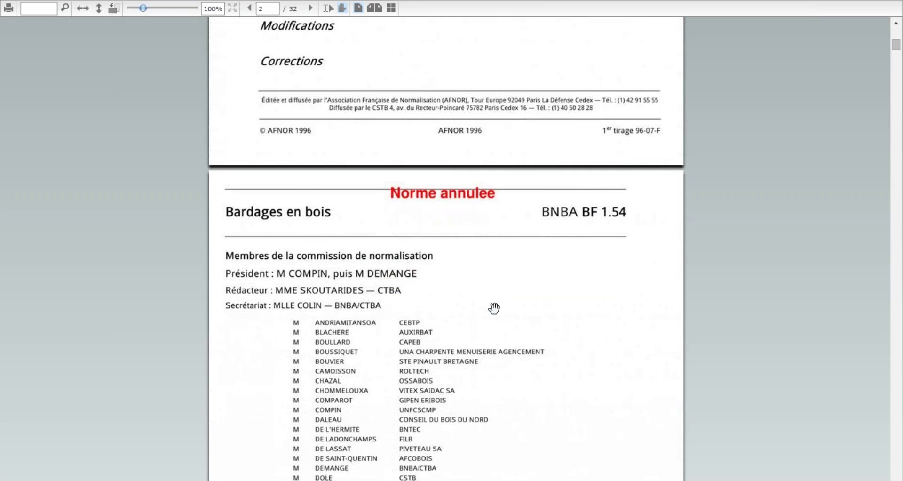
pyautogui.scroll(-8, 493, 409)
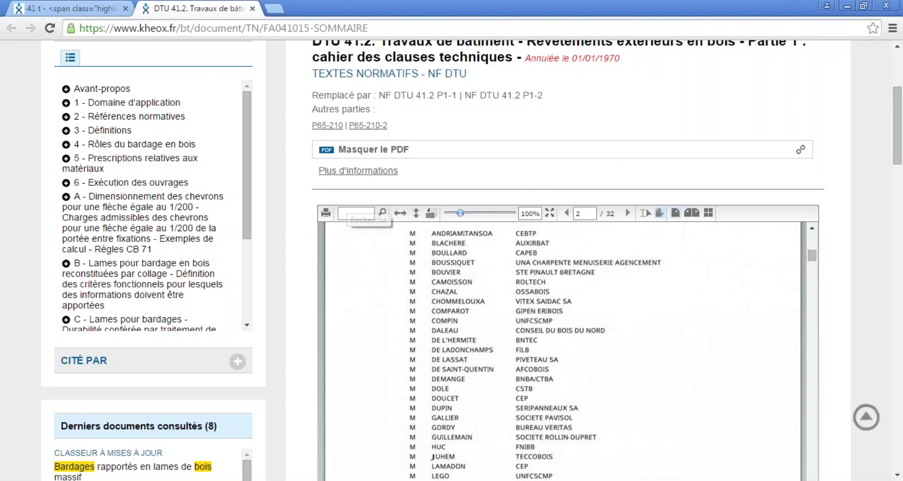
# Step: Look through the whole Derniers documents consultés list, then return to the beginning of the DTU 41.2 page
pyautogui.scroll(-10, 232, 351)
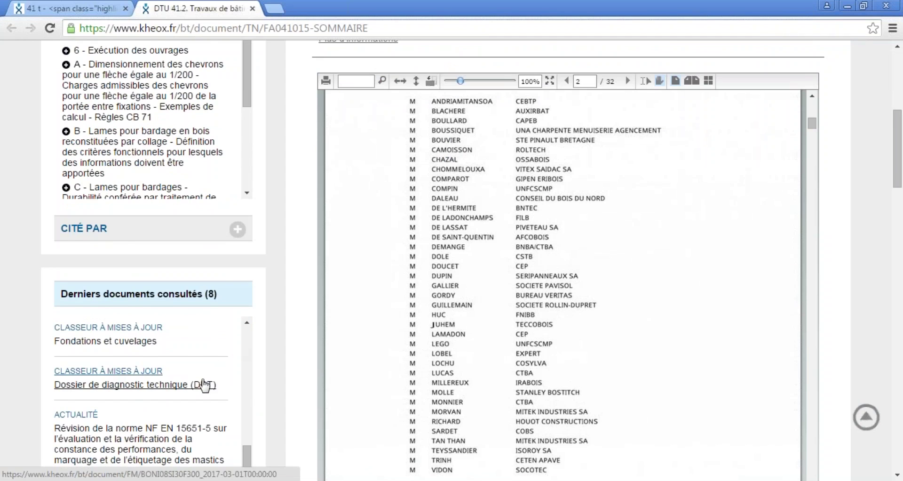
pyautogui.scroll(-2, 205, 383)
pyautogui.scroll(-2, 207, 385)
pyautogui.moveTo(241, 370); pyautogui.dragTo(282, 210)
pyautogui.scroll(7, 303, 216)
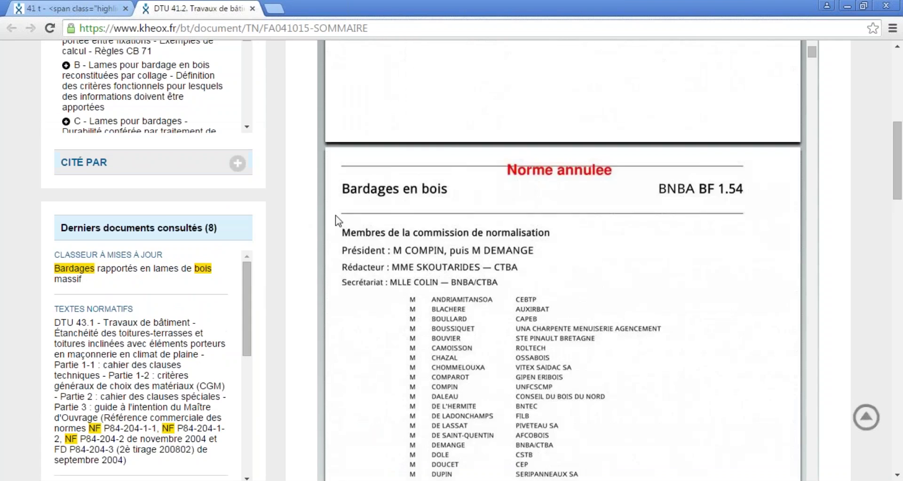
pyautogui.scroll(8, 335, 216)
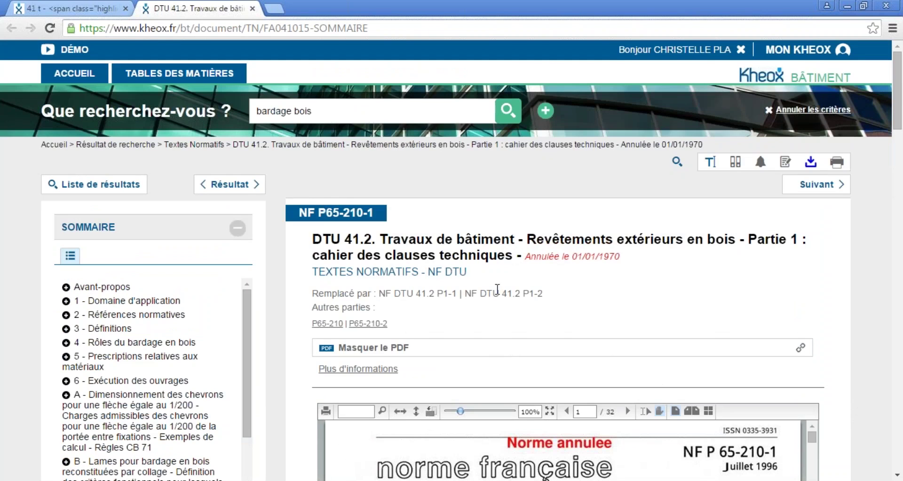
# Step: Expand the additional information for DTU 41.2 and highlight its Résumé text
pyautogui.click(376, 370)
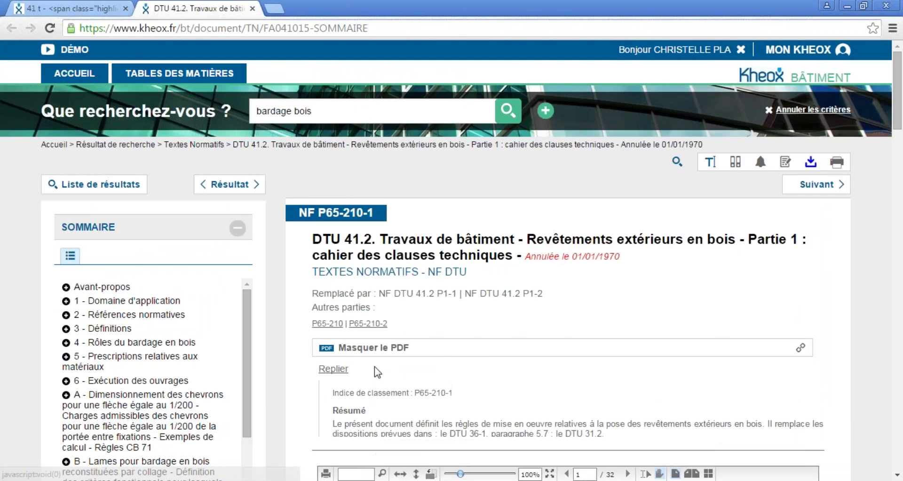
pyautogui.scroll(-3, 376, 371)
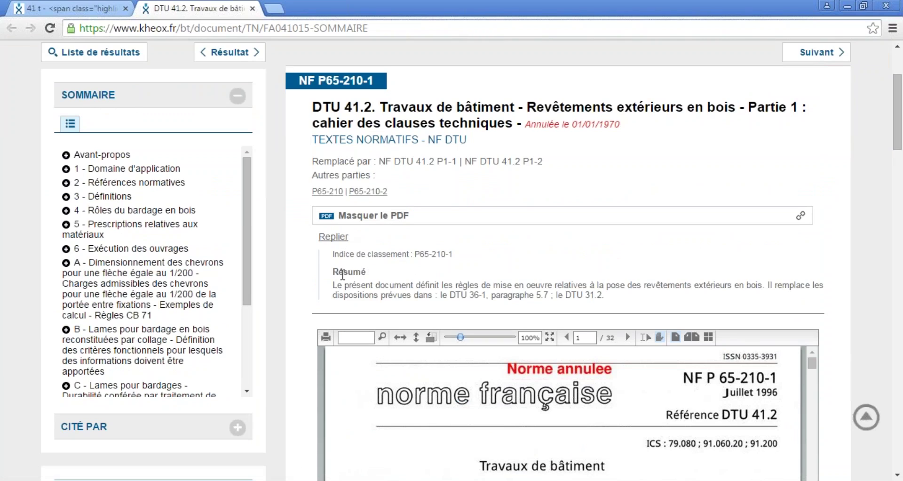
pyautogui.tripleClick(494, 305)
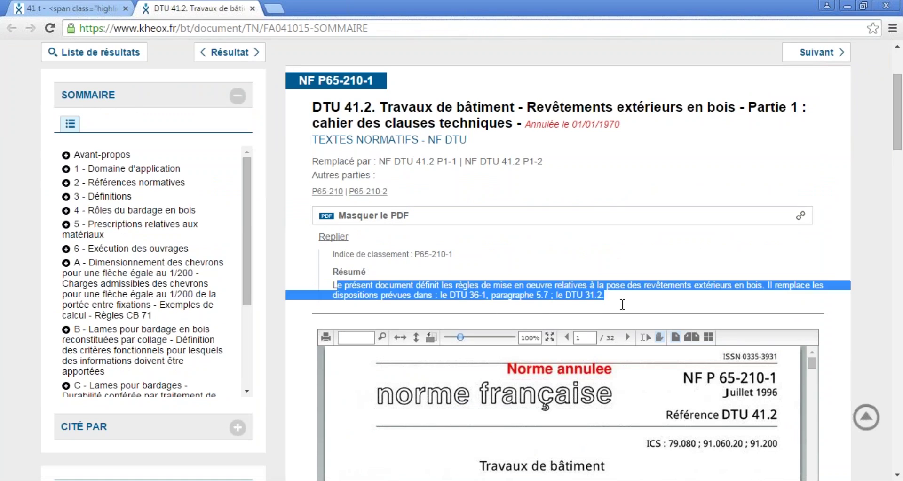
# Step: Return from DTU 41.2 to the list of search results, then switch back to the 41 t document's browser tab
pyautogui.scroll(3, 608, 302)
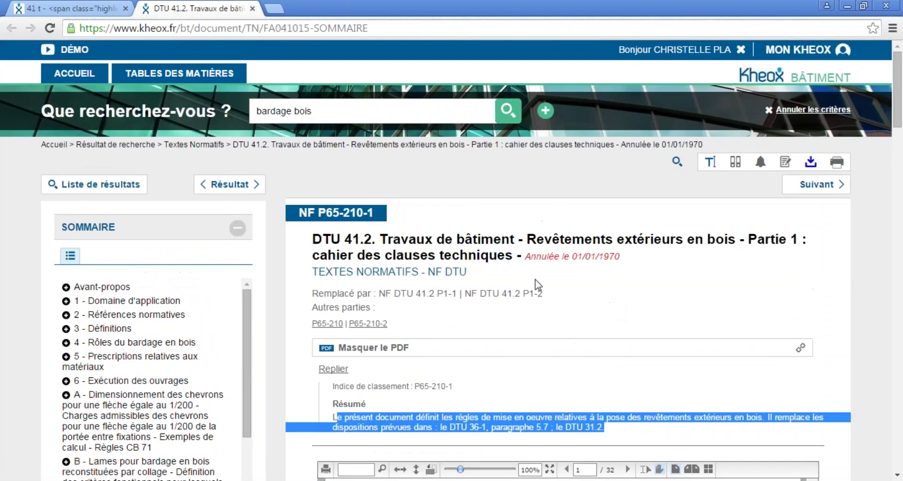
pyautogui.click(118, 187)
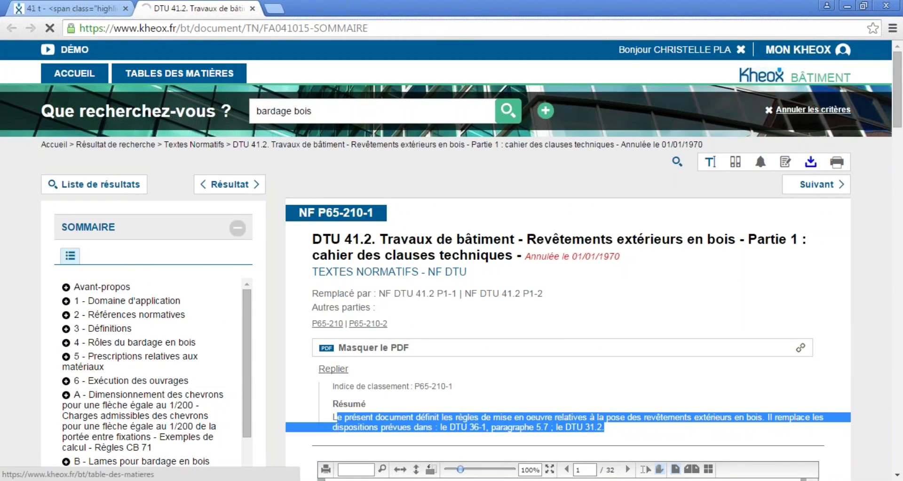
pyautogui.click(89, 9)
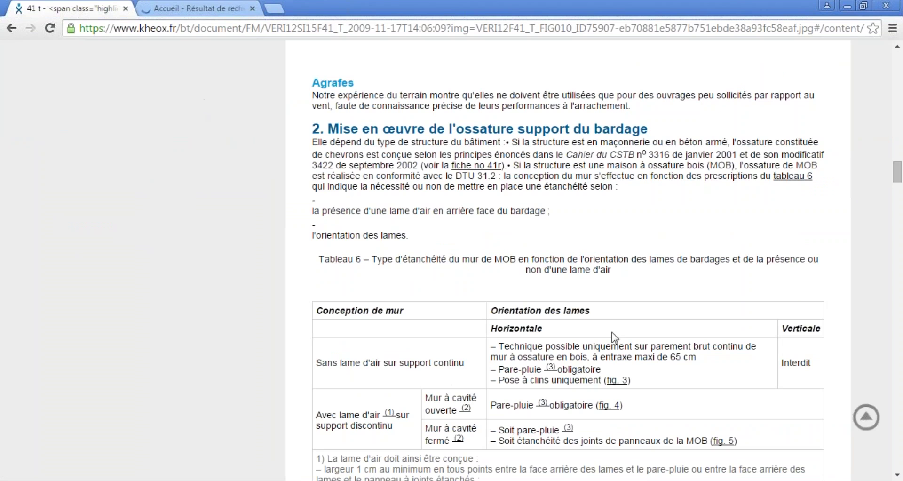
# Step: Return to the beginning of the 41 t document and go to the Kheox home page
pyautogui.scroll(7, 596, 299)
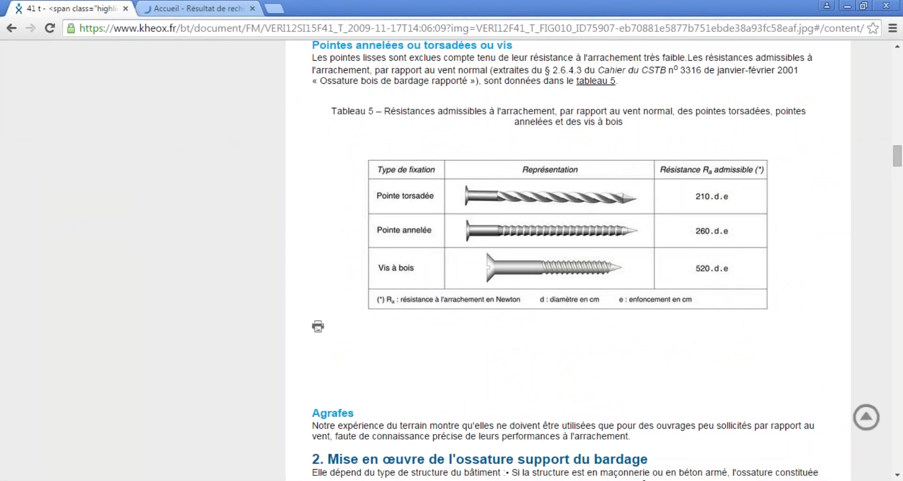
pyautogui.click(867, 417)
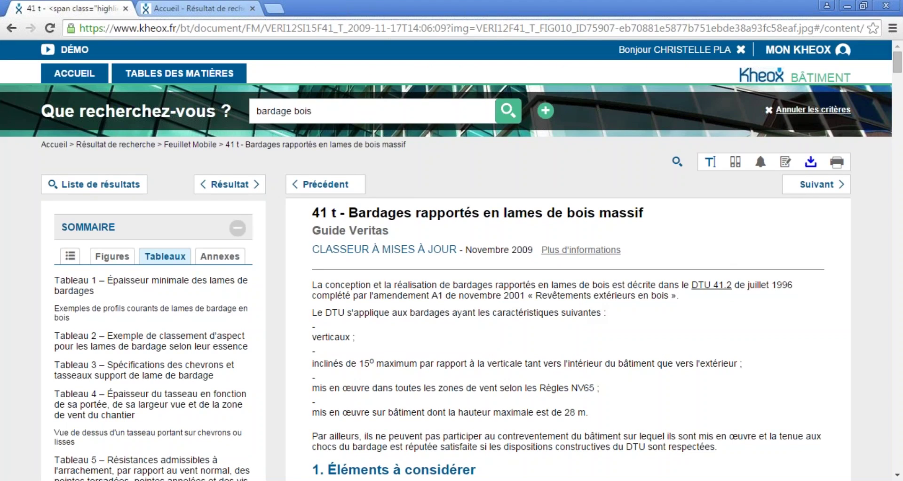
pyautogui.click(66, 71)
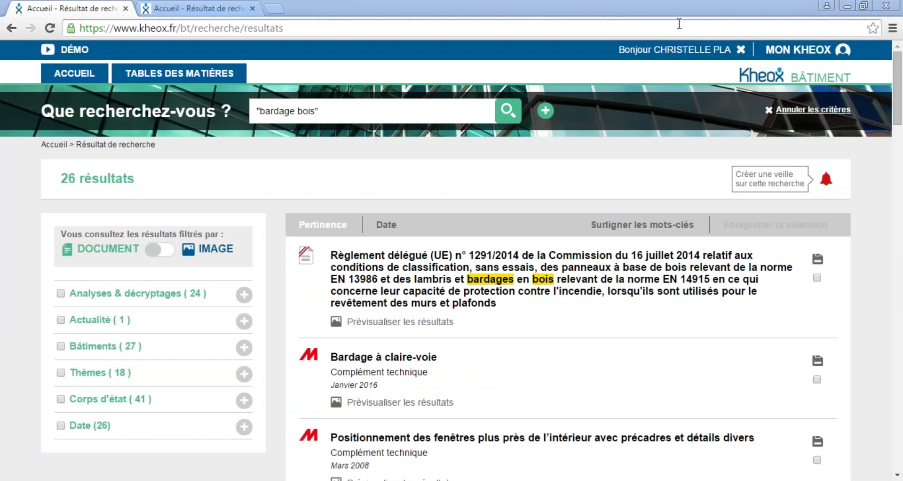
# Step: Look over the results of the exact-phrase search "bardage bois", then open the Mon Kheox personal space
pyautogui.click(381, 101)
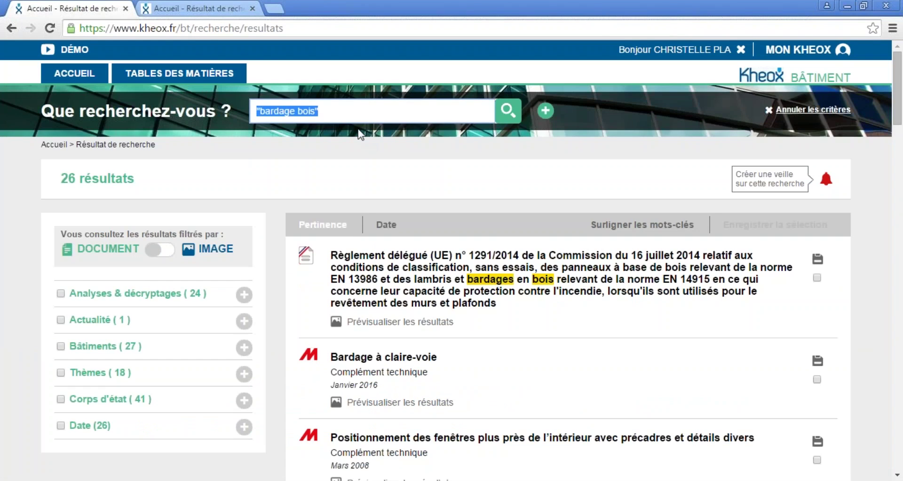
pyautogui.scroll(-1, 357, 131)
pyautogui.scroll(1, 355, 133)
pyautogui.scroll(-1, 355, 132)
pyautogui.scroll(-1, 356, 133)
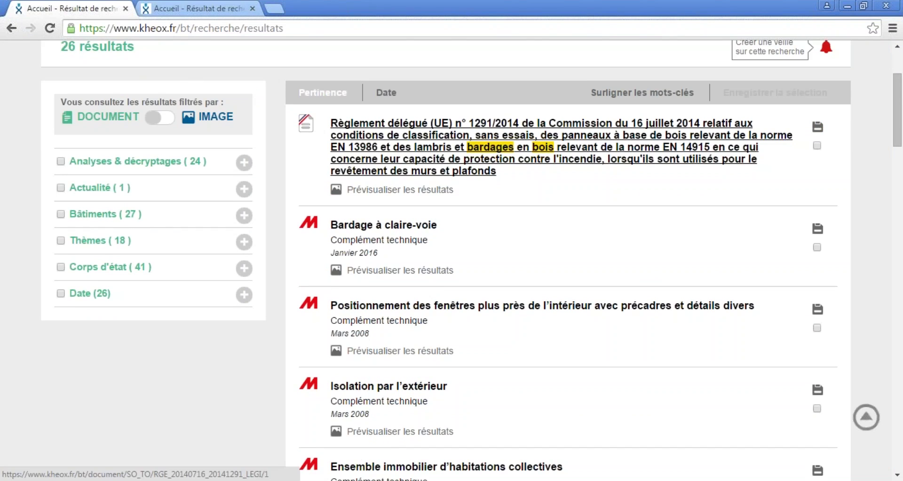
pyautogui.scroll(2, 423, 155)
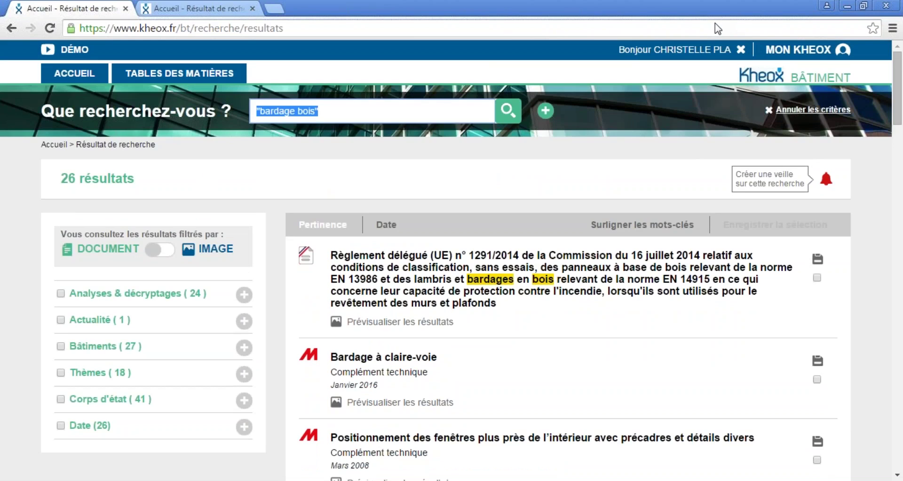
pyautogui.press('Return')
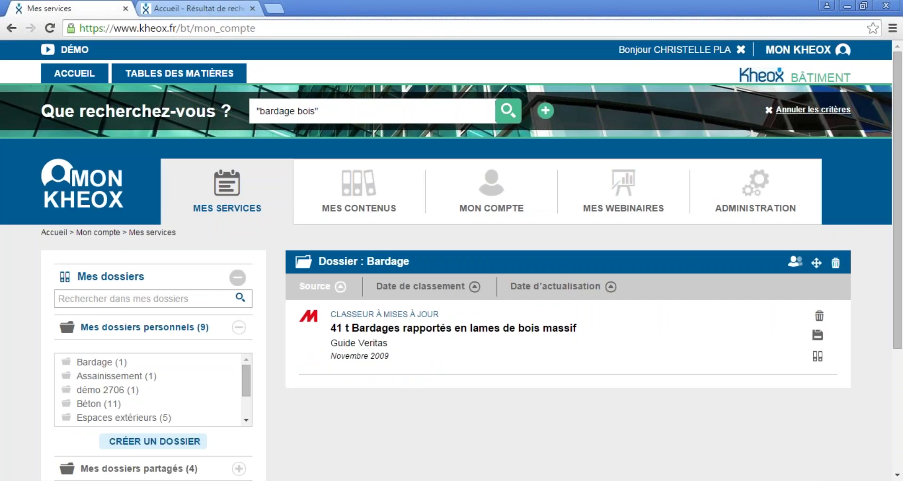
# Step: Open Tables des matières in a new browser tab and display it
pyautogui.rightClick(170, 77)
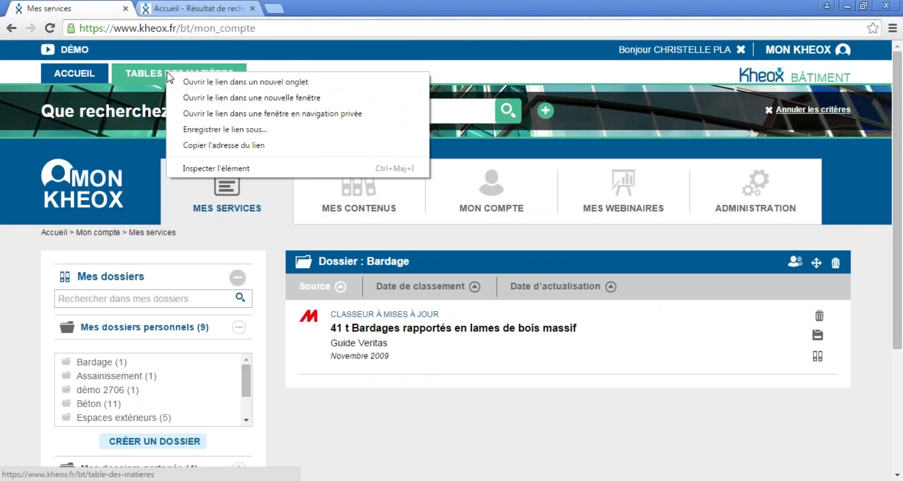
pyautogui.click(202, 81)
pyautogui.click(283, 14)
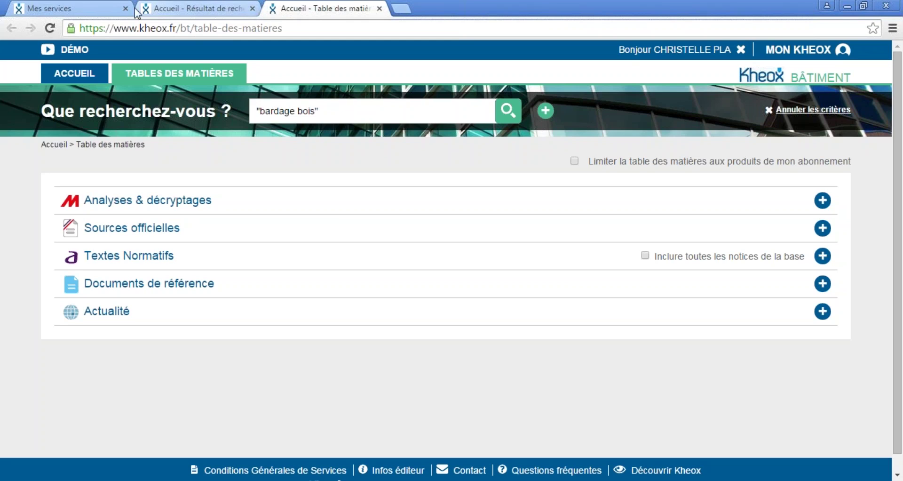
# Step: Switch back to the Mon Kheox tab, view the Mon compte section and return to Mes services
pyautogui.click(70, 8)
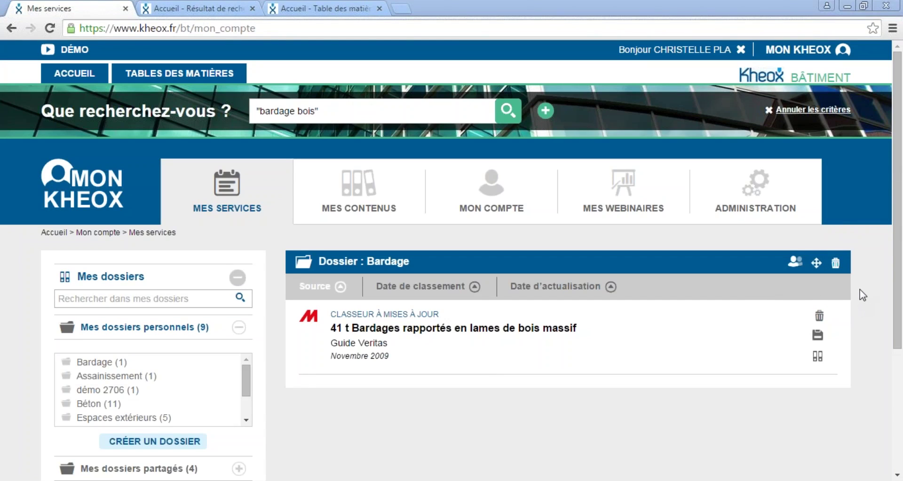
pyautogui.click(491, 208)
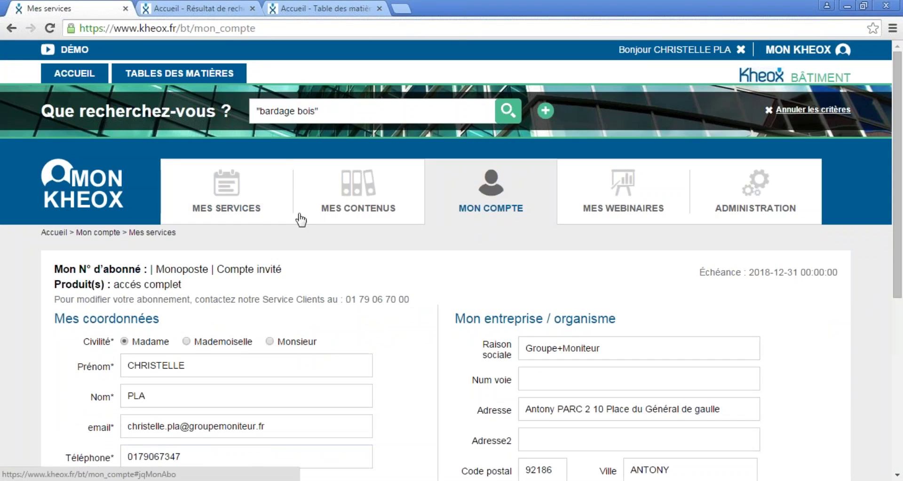
pyautogui.click(240, 214)
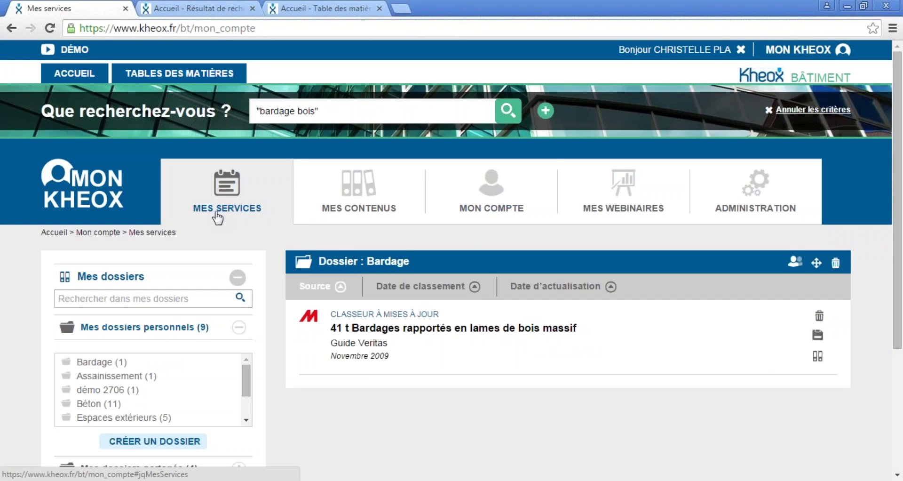
# Step: Collapse the Mes dossiers section to view the Mes services headings, then expand it again
pyautogui.scroll(-4, 217, 194)
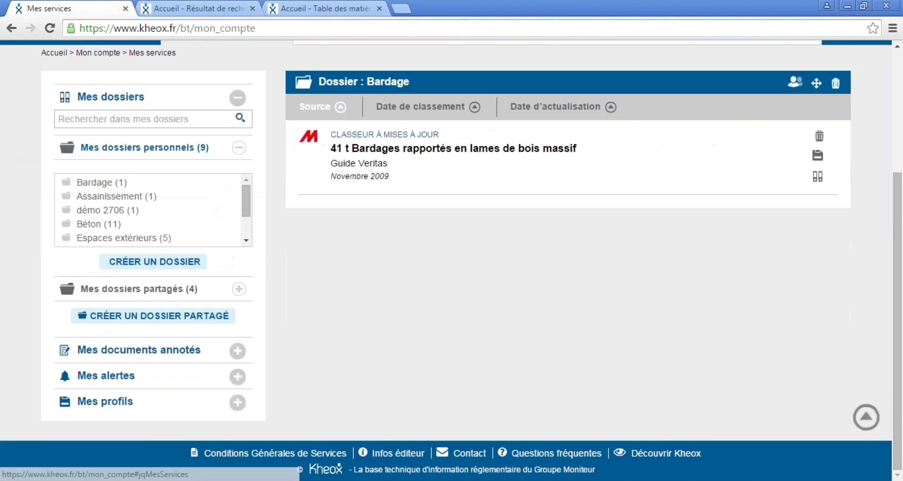
pyautogui.click(239, 99)
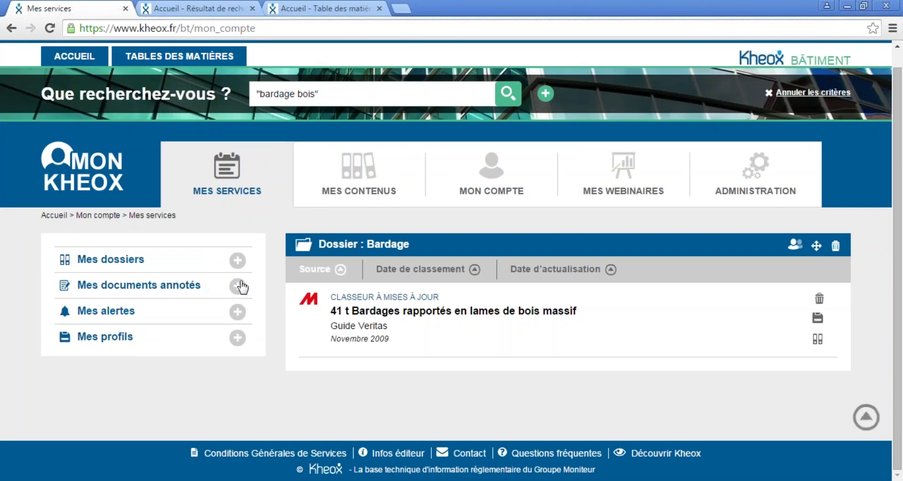
pyautogui.click(247, 267)
pyautogui.scroll(-1, 246, 272)
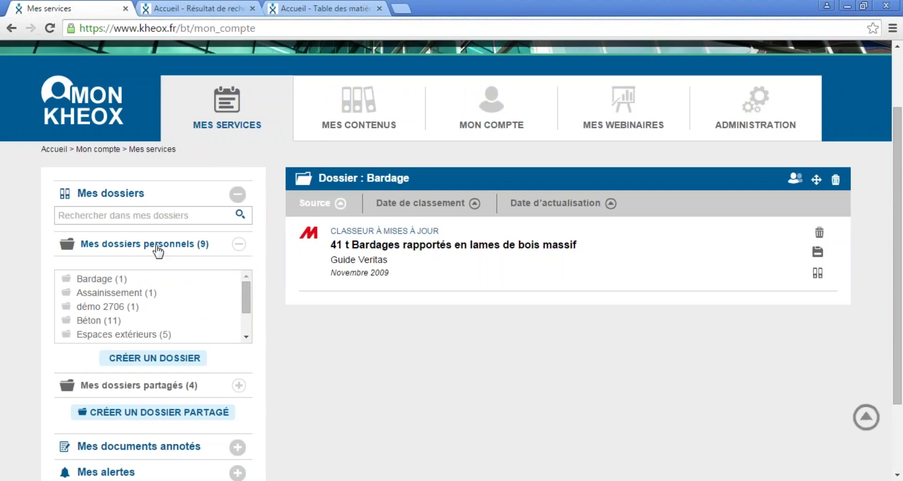
# Step: Display the personal folder Espaces extérieurs and open its document 12.100 Aménagement des aires de jeux in a new browser tab
pyautogui.click(127, 335)
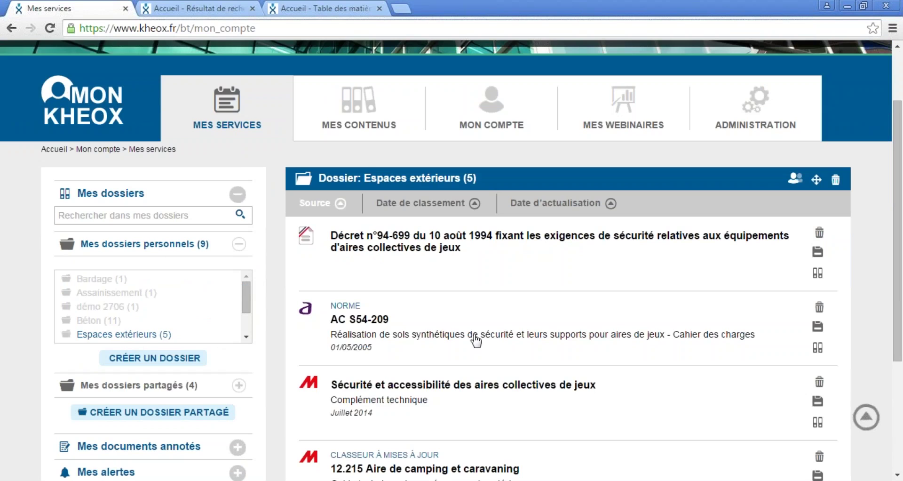
pyautogui.scroll(-1, 488, 293)
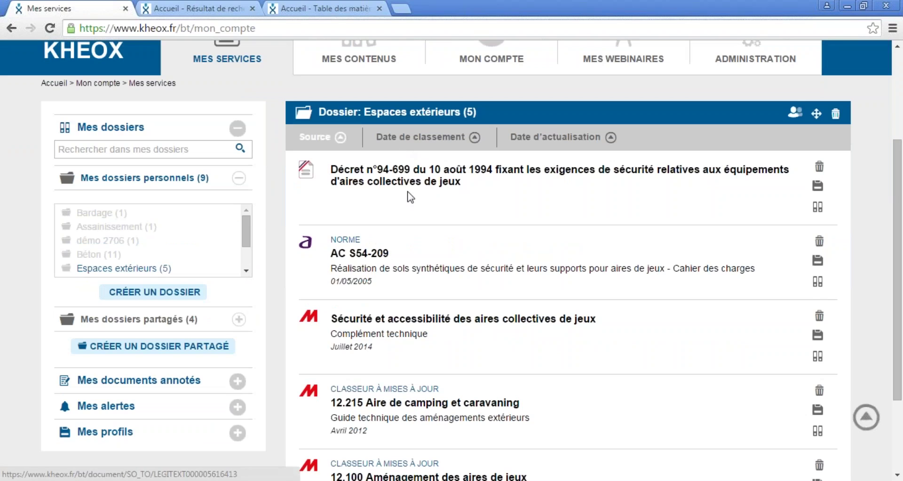
pyautogui.scroll(-1, 454, 252)
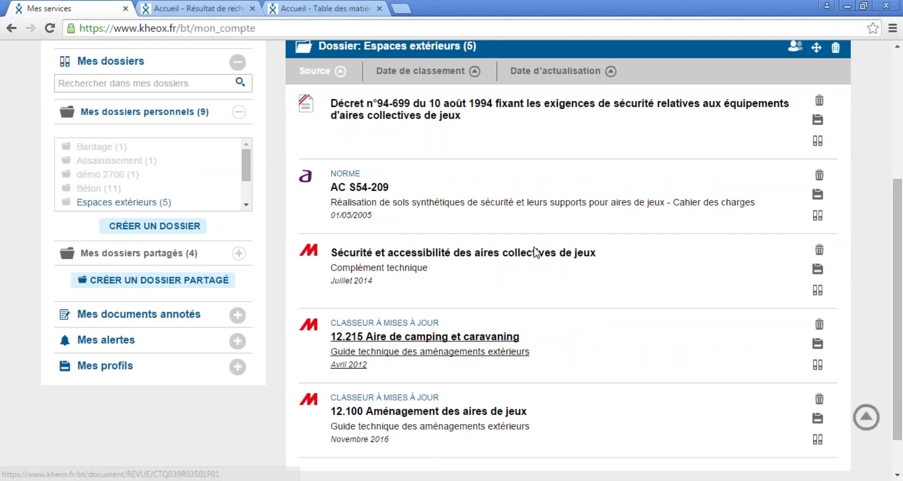
pyautogui.rightClick(486, 413)
pyautogui.click(535, 319)
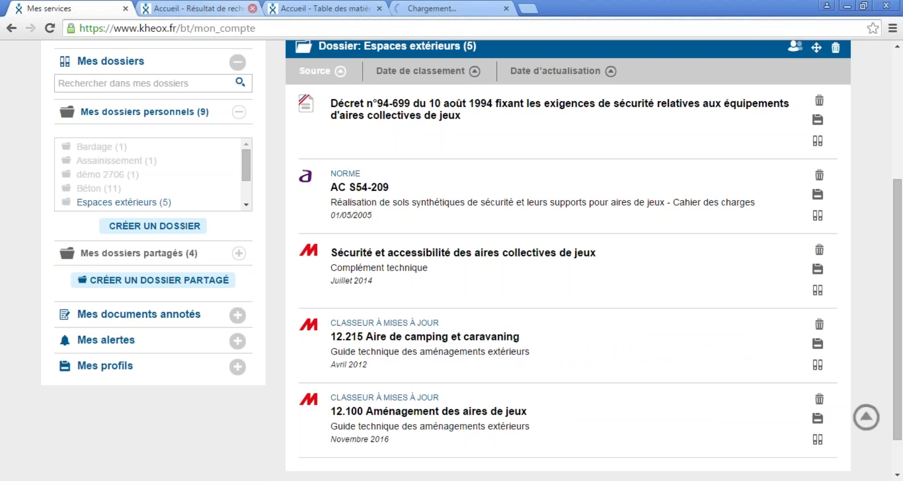
# Step: Close the search results and Table des matières browser tabs, then display the personal folder Accessibilité
pyautogui.click(254, 8)
pyautogui.click(254, 8)
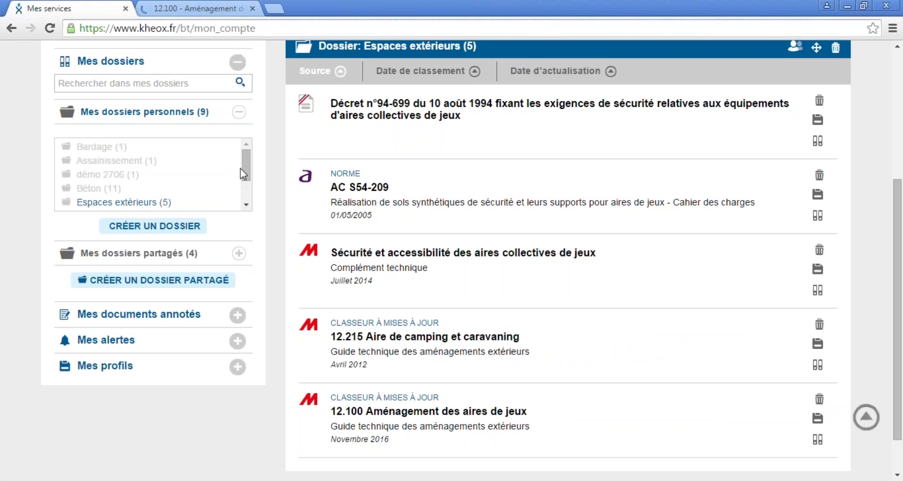
pyautogui.scroll(-1, 159, 174)
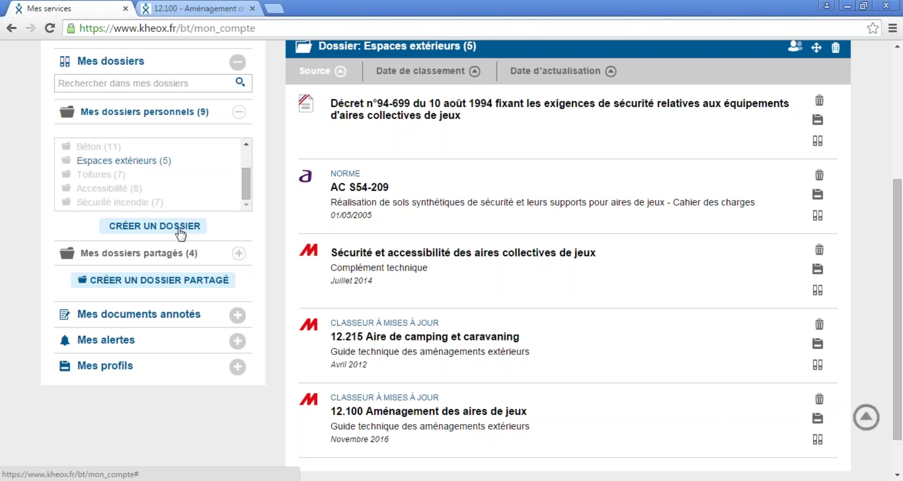
pyautogui.click(120, 191)
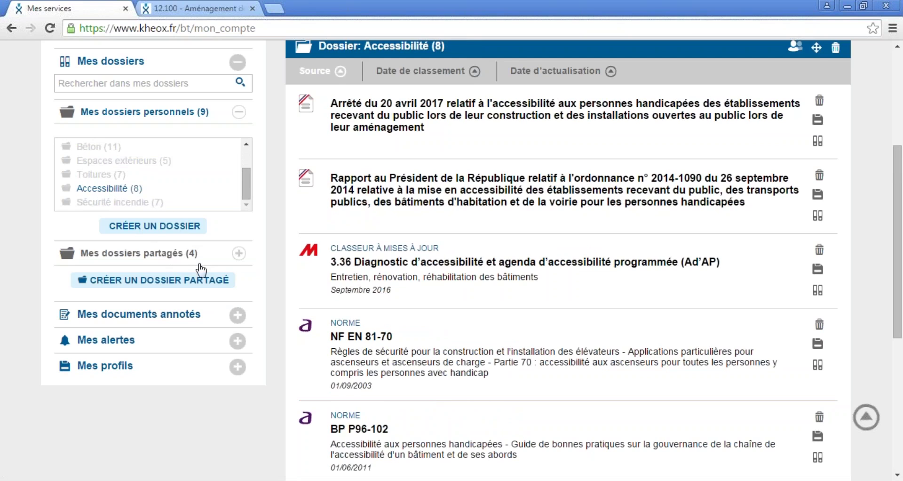
# Step: Expand Mes dossiers partagés and look through the shared folder Assainissement autonome
pyautogui.click(239, 254)
pyautogui.scroll(-2, 230, 246)
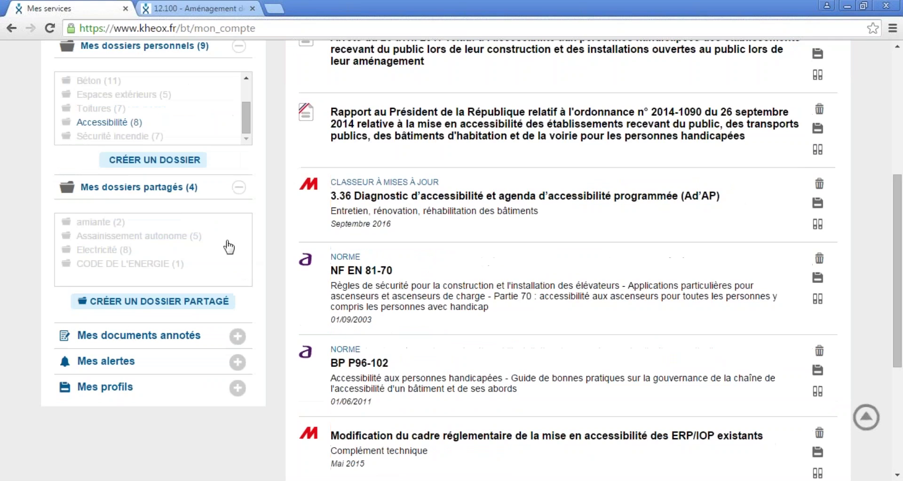
pyautogui.click(133, 238)
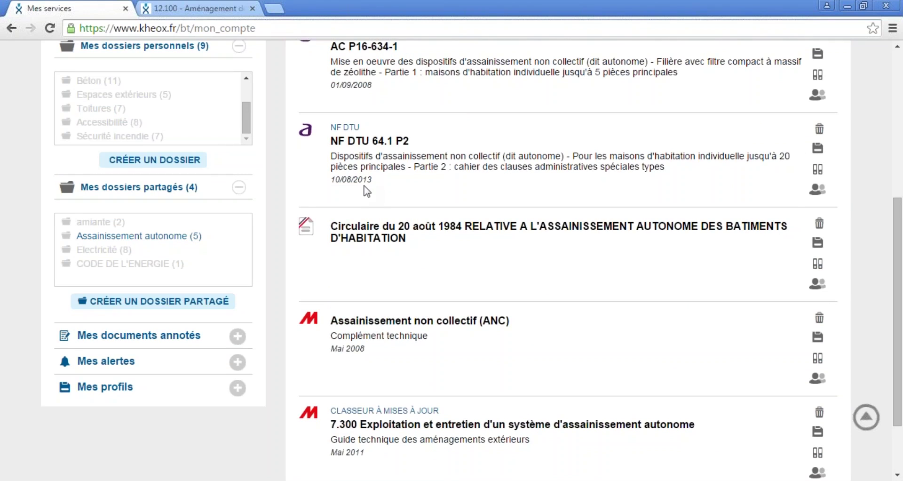
pyautogui.scroll(-1, 217, 212)
pyautogui.scroll(1, 244, 179)
# Step: Collapse the personal and shared folder lists, then display the personal and shared annotations under Mes documents annotés
pyautogui.click(240, 47)
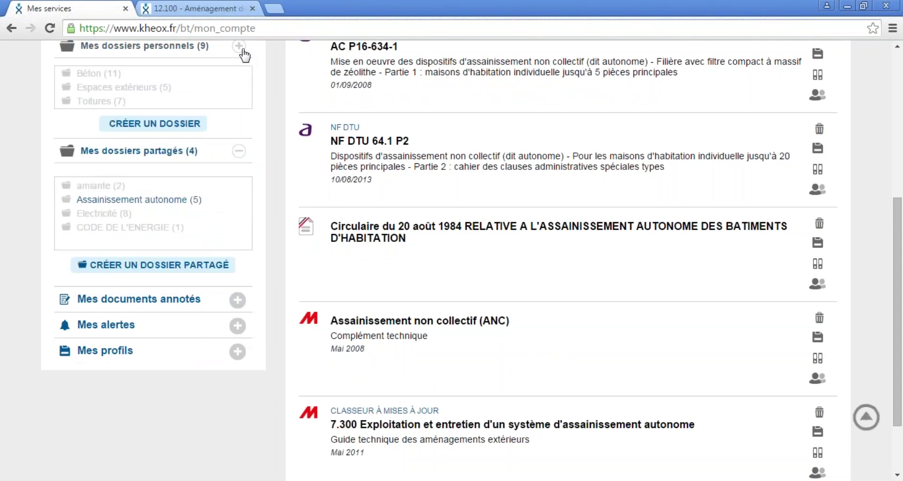
pyautogui.click(240, 99)
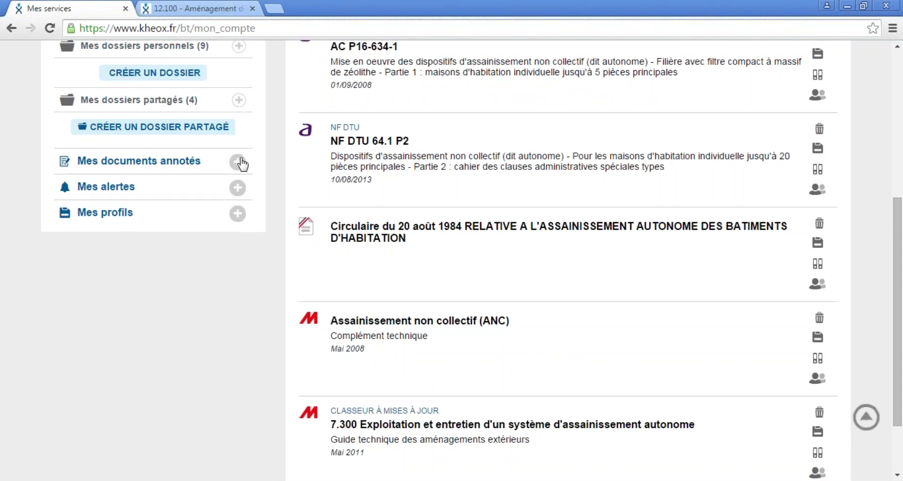
pyautogui.click(238, 162)
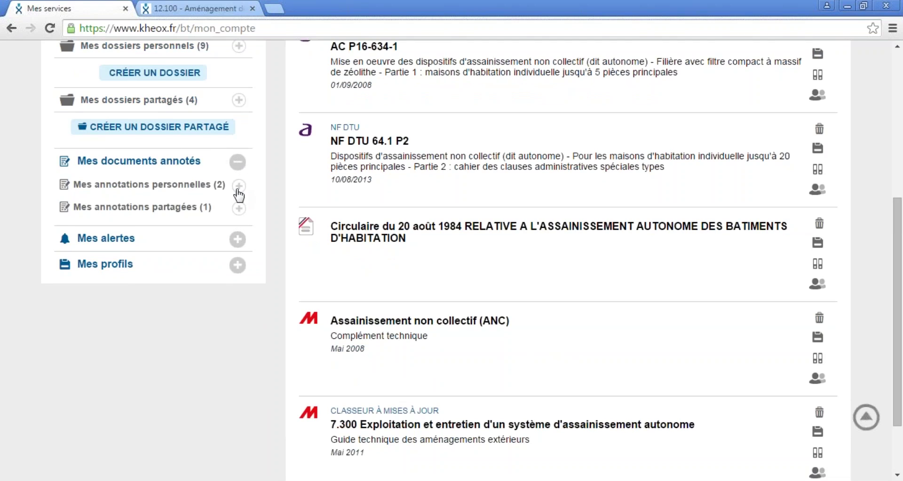
pyautogui.click(239, 187)
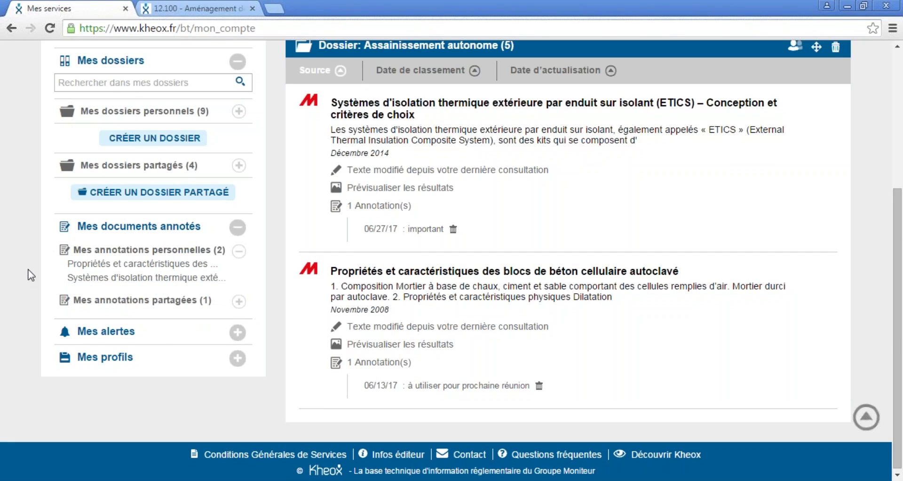
pyautogui.click(135, 299)
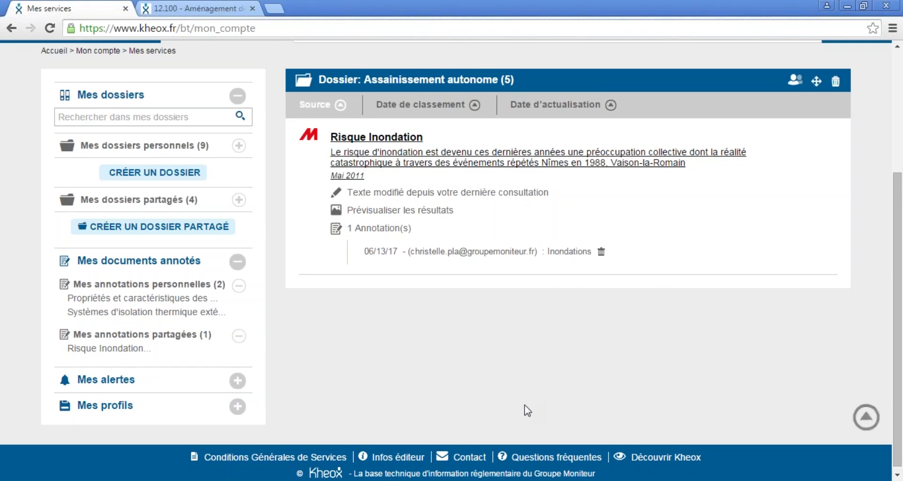
# Step: View the 12.100 Aménagement des aires de jeux document in its browser tab, then close that tab
pyautogui.click(216, 6)
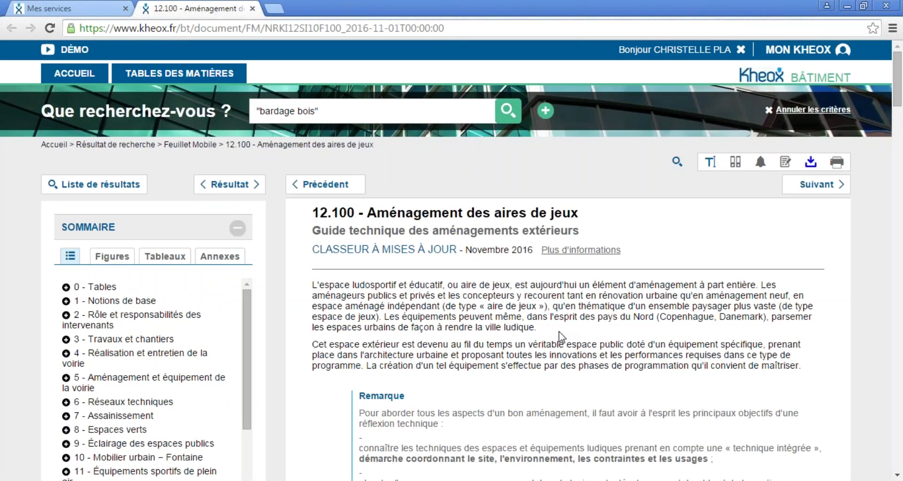
pyautogui.click(253, 9)
# Step: Expand Mes alertes and look through the saved search alerts under Mes alertes recherche
pyautogui.click(238, 380)
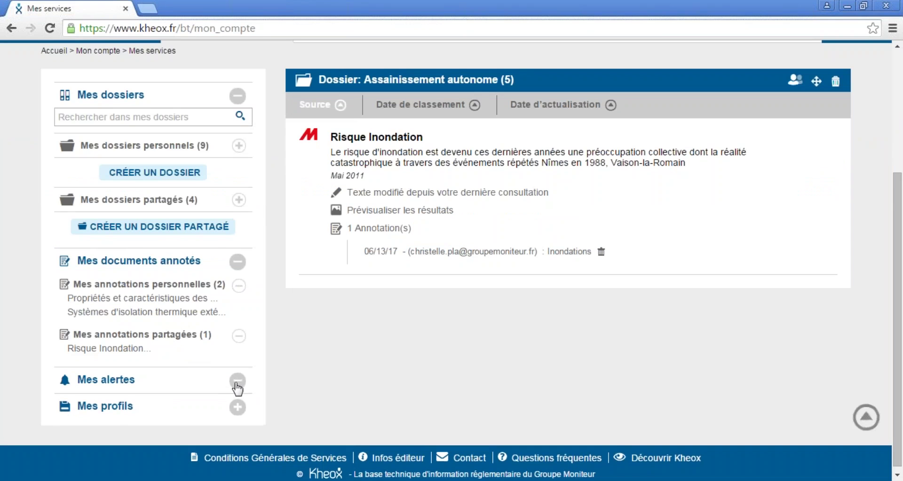
pyautogui.scroll(-2, 66, 258)
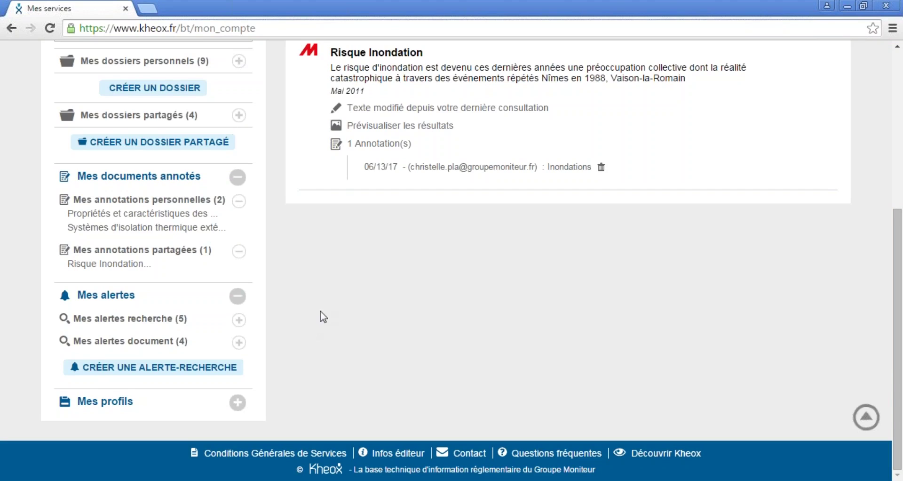
pyautogui.click(173, 324)
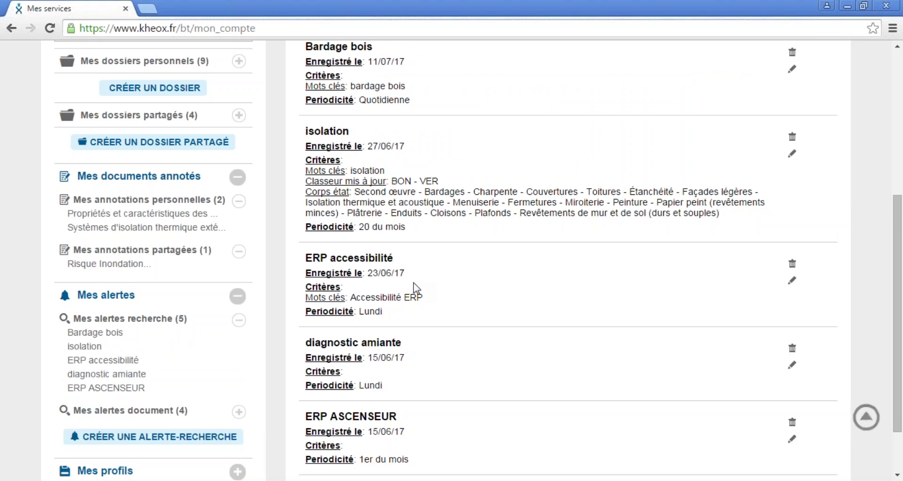
pyautogui.scroll(-2, 414, 284)
pyautogui.scroll(5, 409, 294)
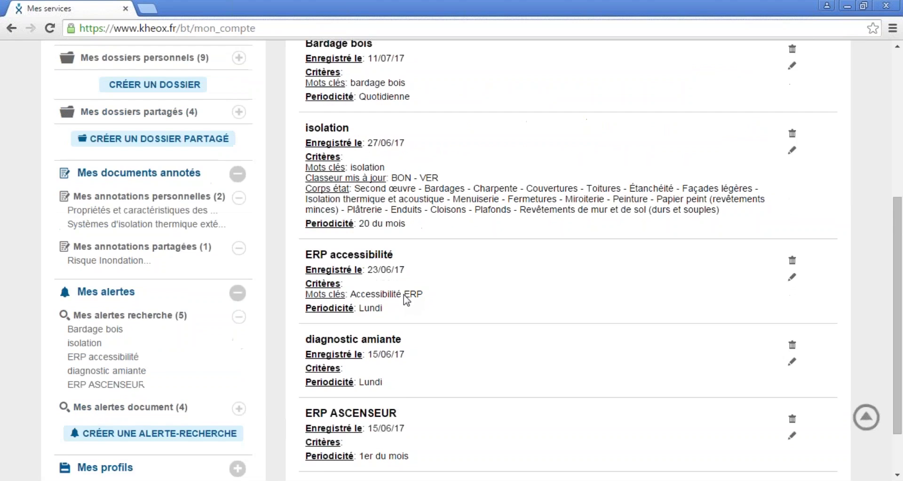
pyautogui.scroll(2, 407, 300)
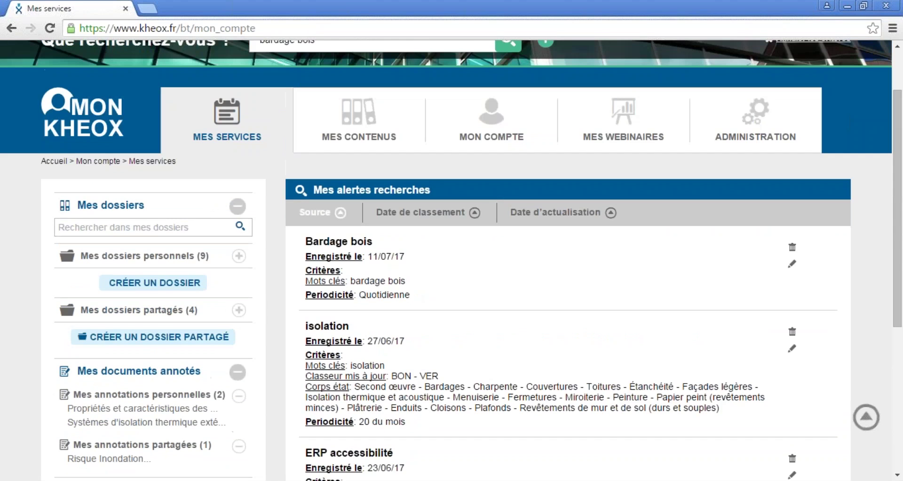
# Step: Review the saved search alerts beginning with Bardage bois, then expand Mes alertes document and look through the tracked documents
pyautogui.tripleClick(318, 247)
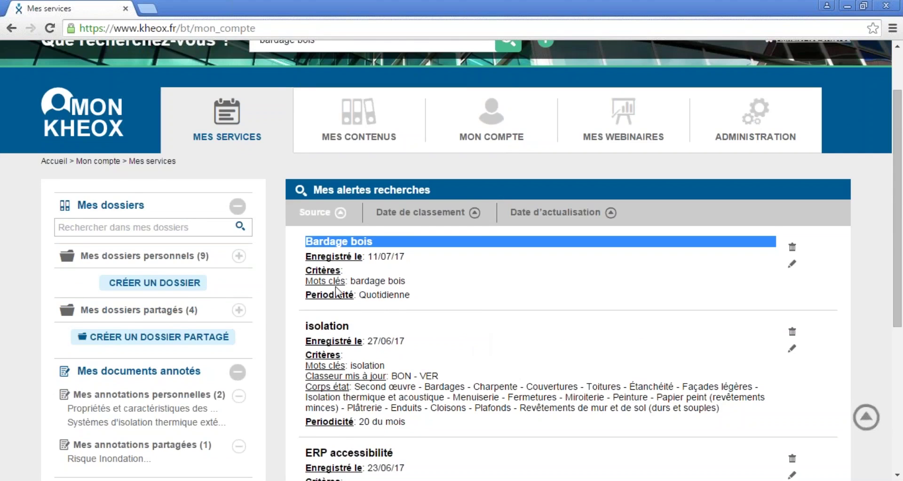
pyautogui.scroll(-3, 472, 339)
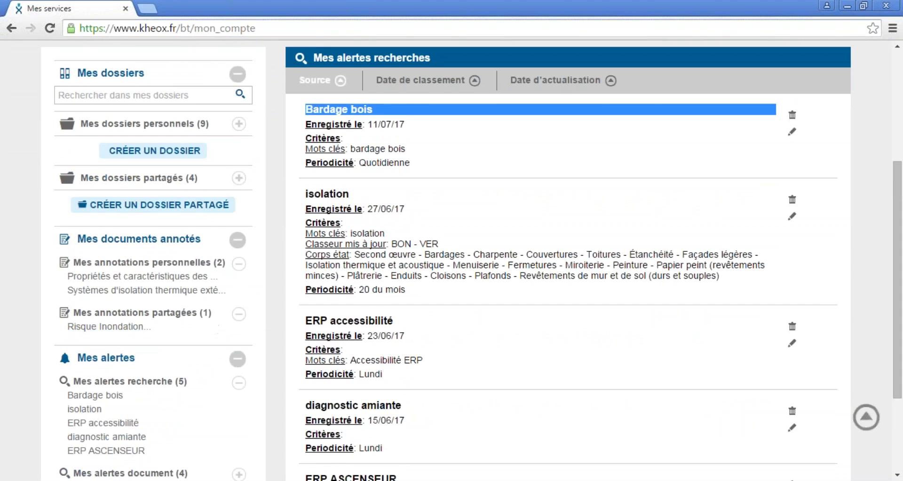
pyautogui.scroll(-3, 156, 348)
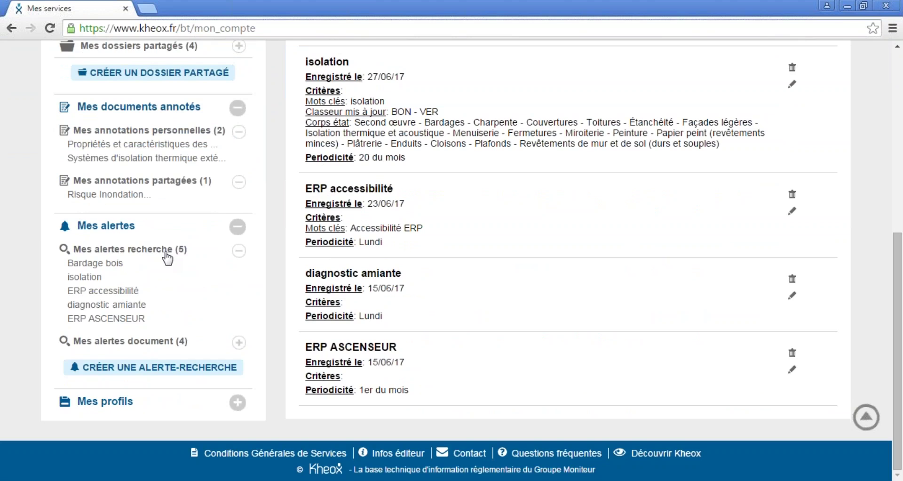
pyautogui.click(171, 342)
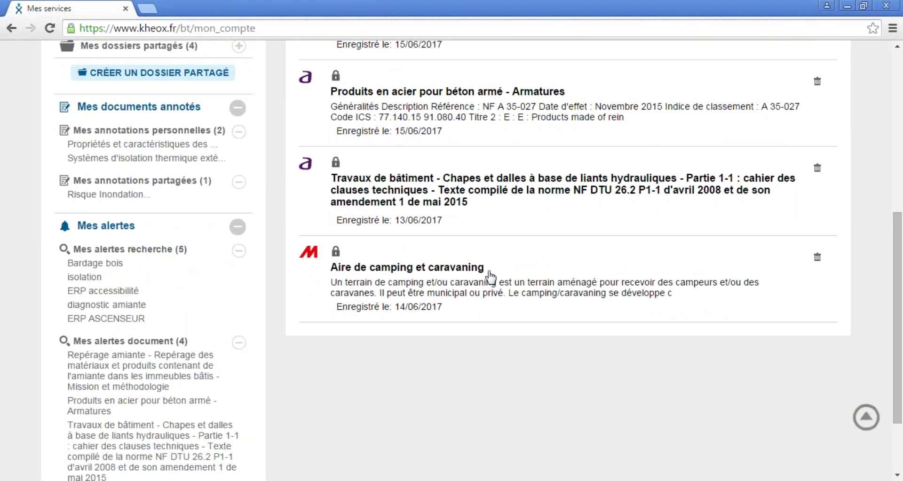
pyautogui.scroll(2, 487, 275)
pyautogui.scroll(-2, 425, 318)
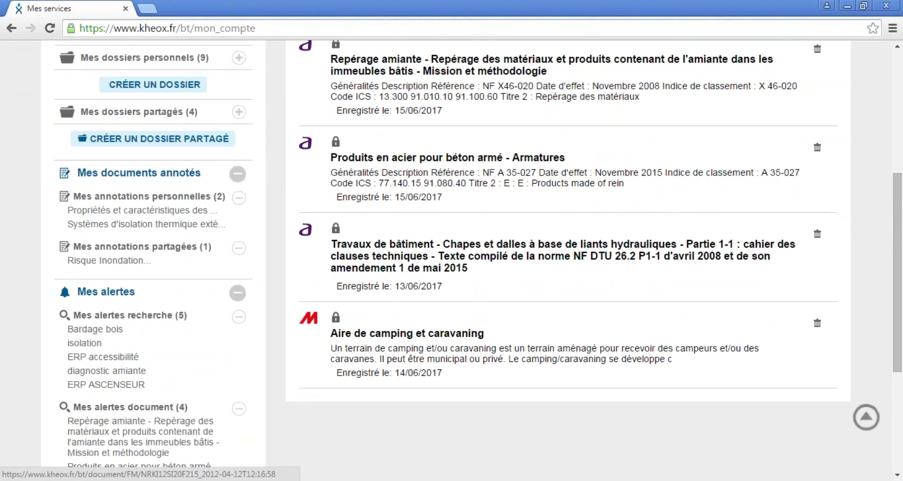
pyautogui.scroll(-4, 19, 262)
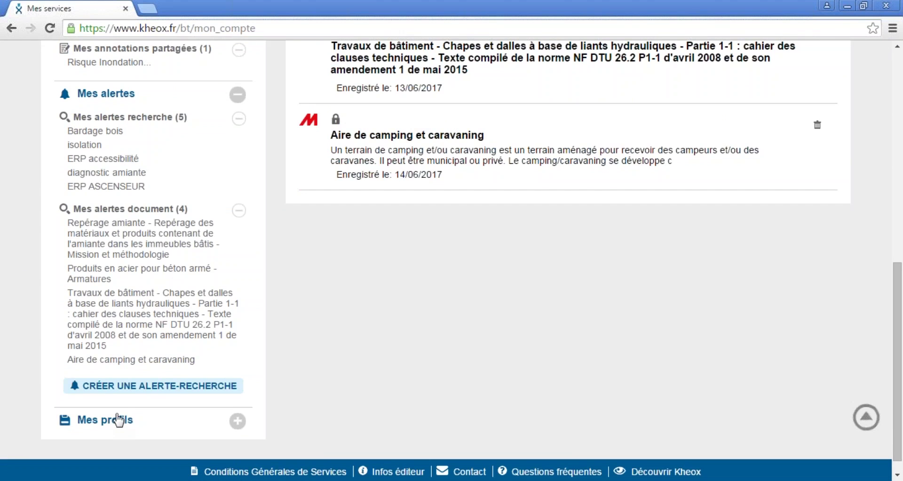
# Step: Collapse Mes alertes and Mes documents annotés, then expand Mes profils to display the saved profiles
pyautogui.click(243, 98)
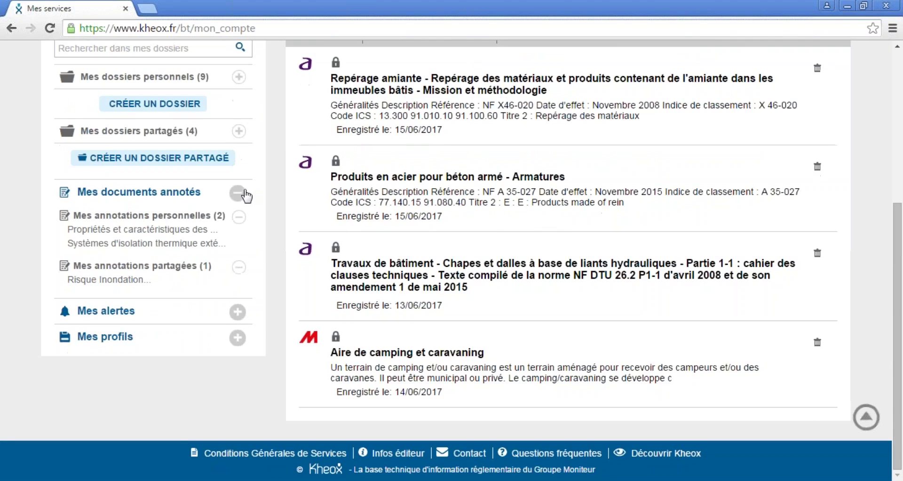
pyautogui.click(240, 193)
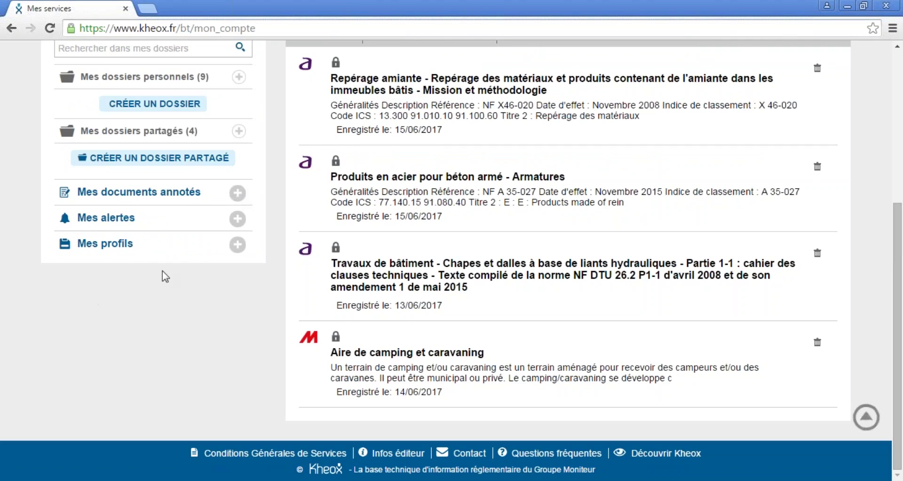
pyautogui.click(107, 244)
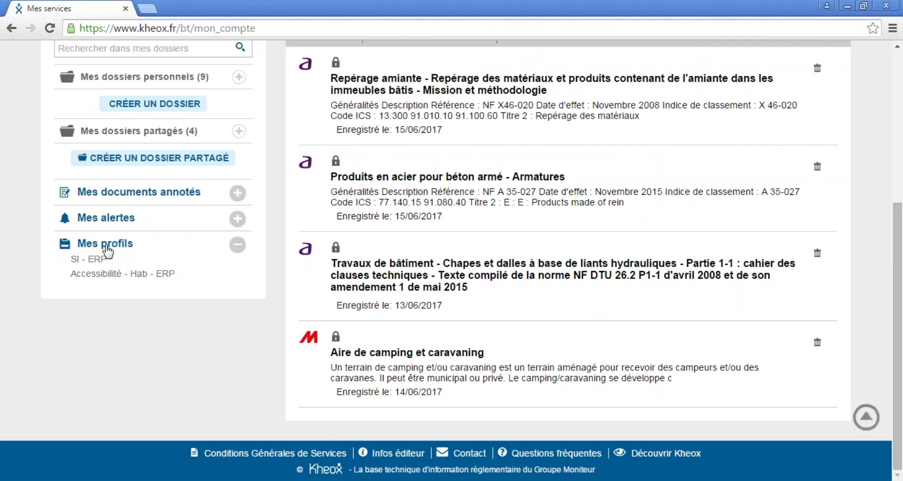
pyautogui.scroll(5, 307, 190)
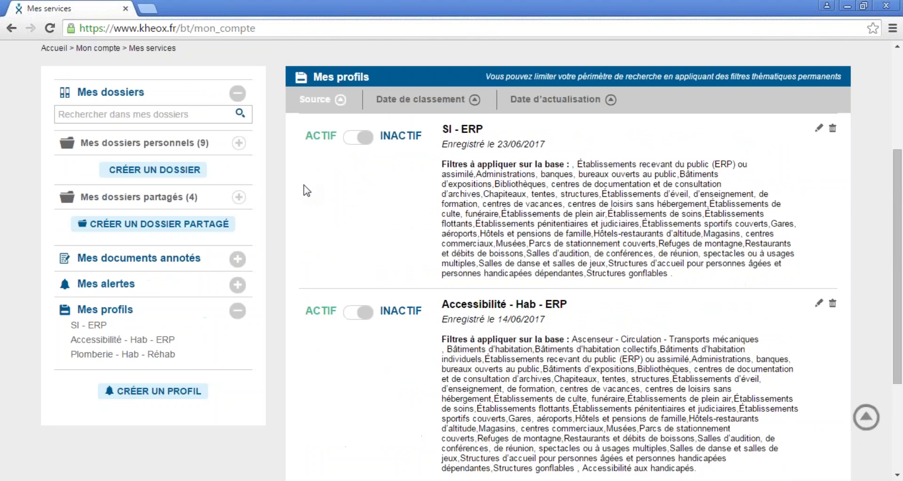
# Step: Open the Accueil page in a second browser tab, look at its search criteria, then return to the Mes services tab
pyautogui.rightClick(63, 78)
pyautogui.click(80, 87)
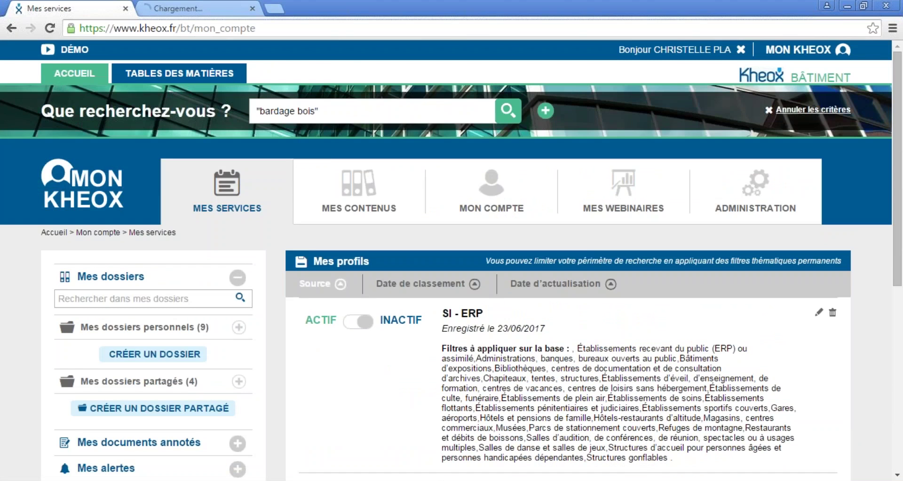
pyautogui.click(146, 14)
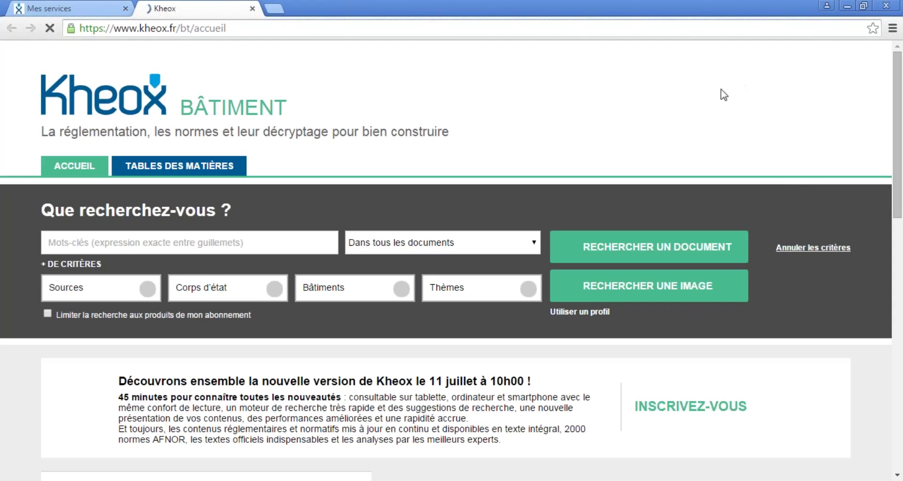
pyautogui.scroll(-1, 606, 167)
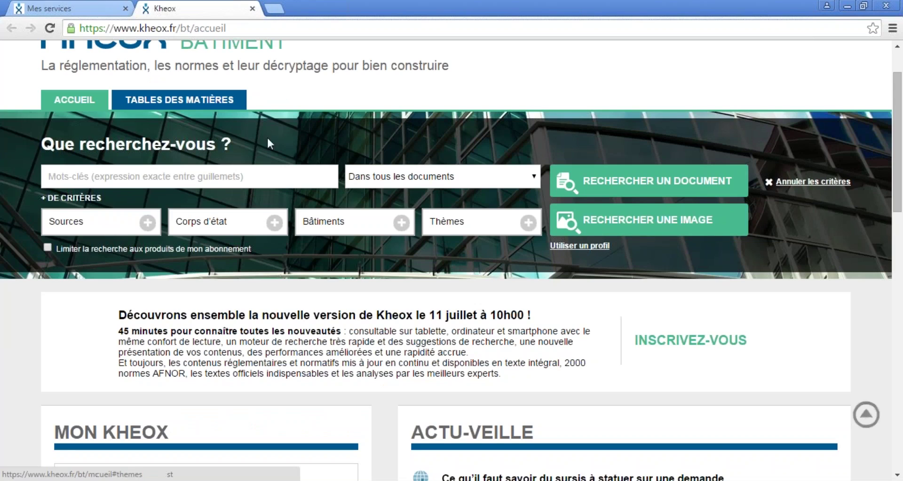
pyautogui.click(99, 8)
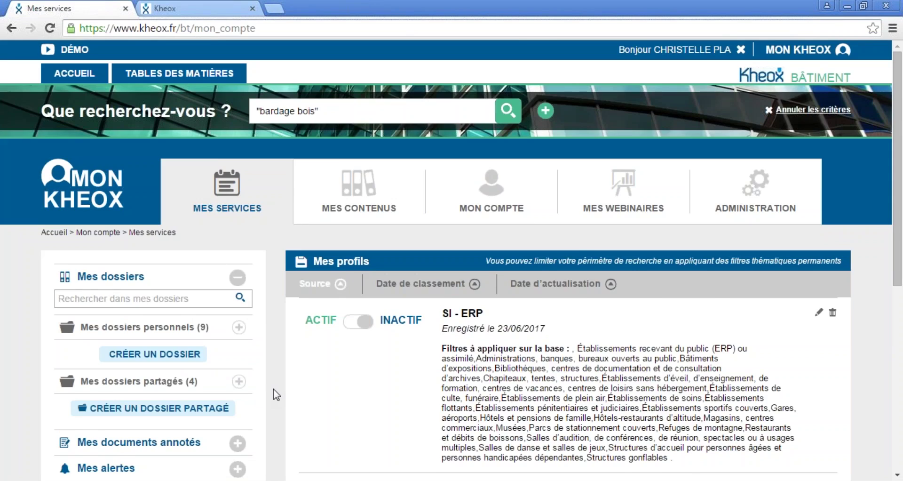
# Step: Activate the Accessibilité - Hab - ERP profile and dismiss the confirmation
pyautogui.scroll(-3, 274, 388)
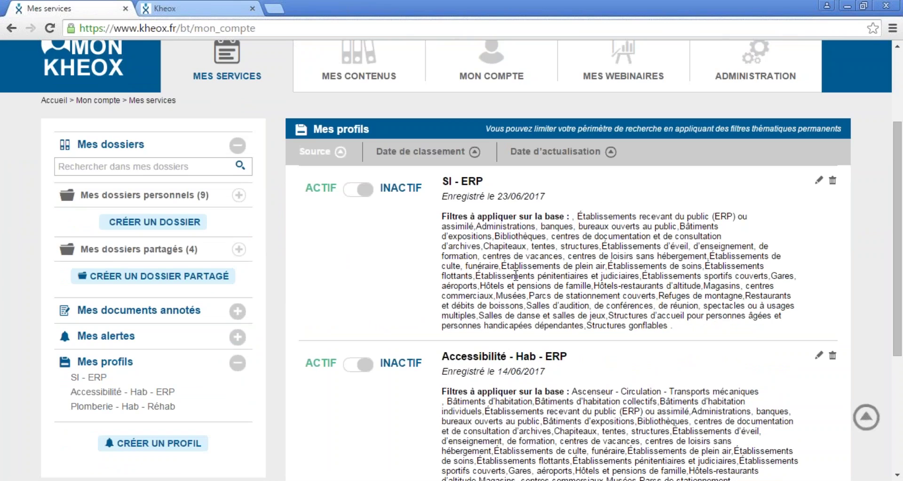
pyautogui.scroll(-3, 516, 278)
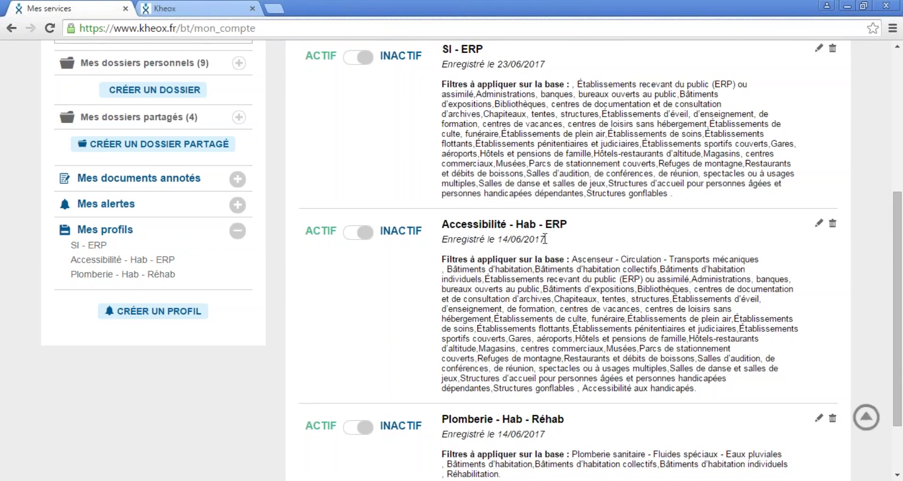
pyautogui.click(363, 235)
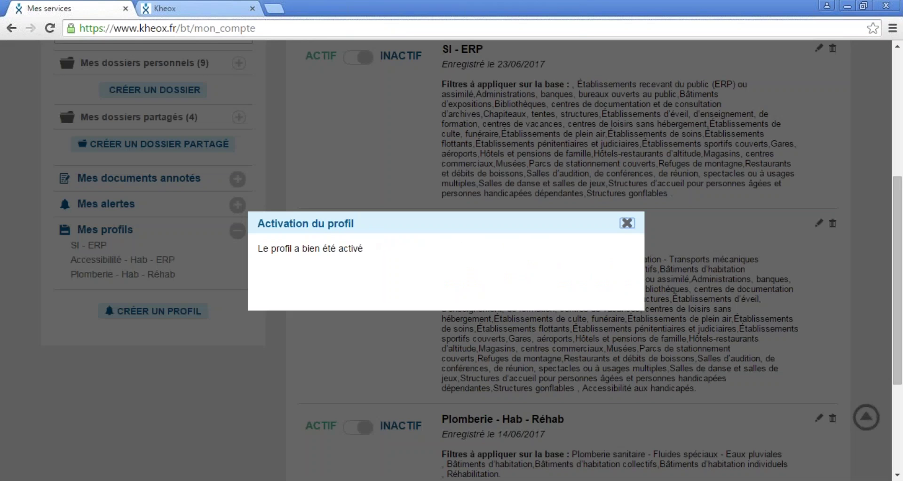
pyautogui.click(655, 239)
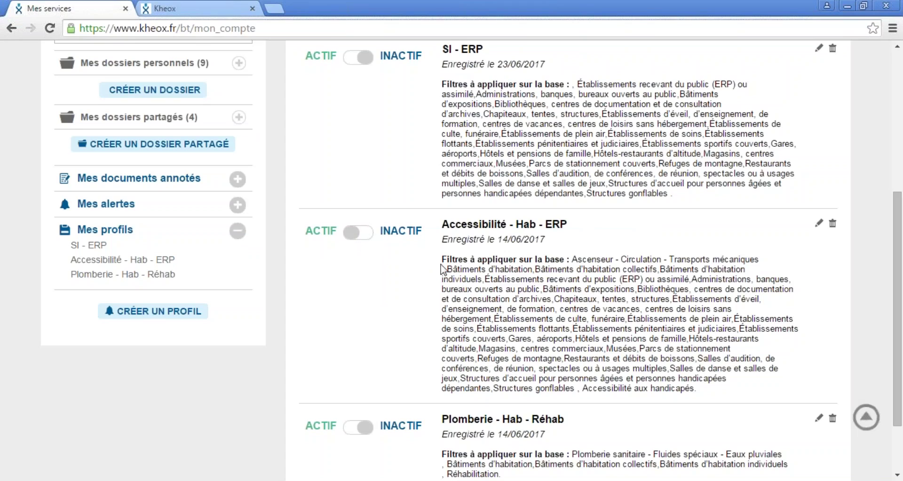
# Step: Highlight and review the filters applied by the Accessibilité - Hab - ERP profile
pyautogui.moveTo(445, 259); pyautogui.dragTo(697, 389)
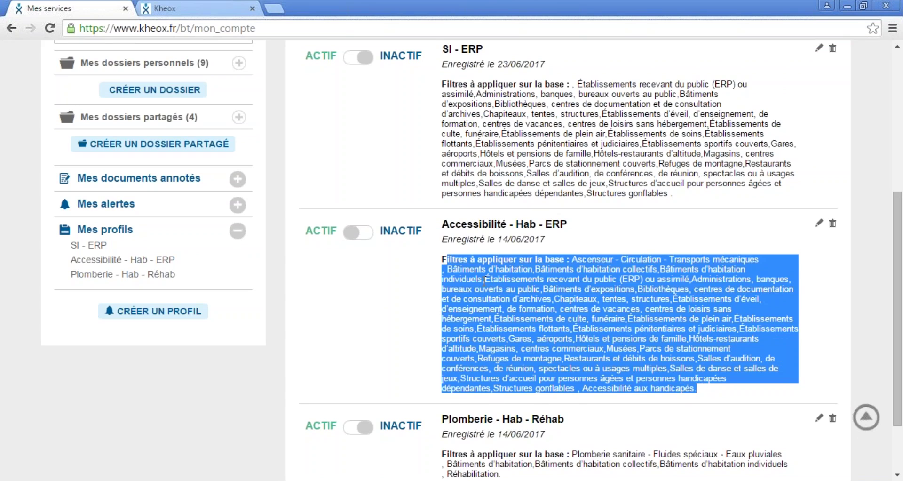
pyautogui.tripleClick(485, 283)
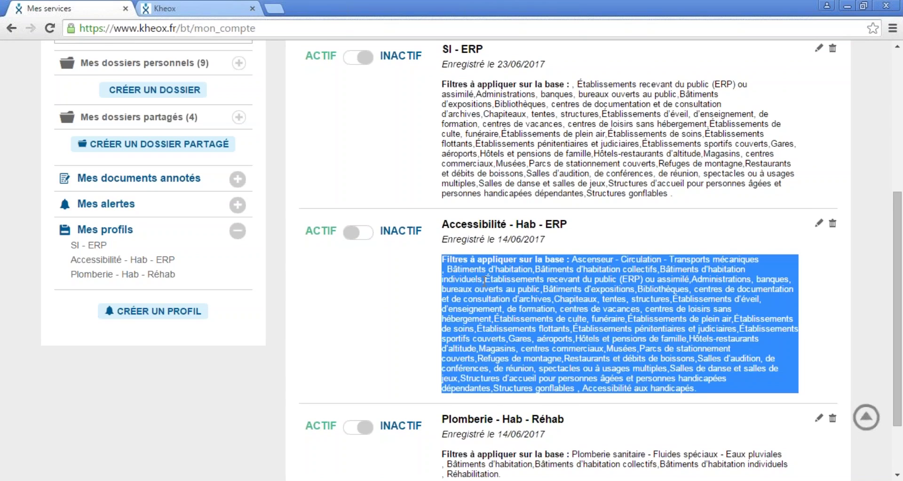
pyautogui.scroll(6, 484, 282)
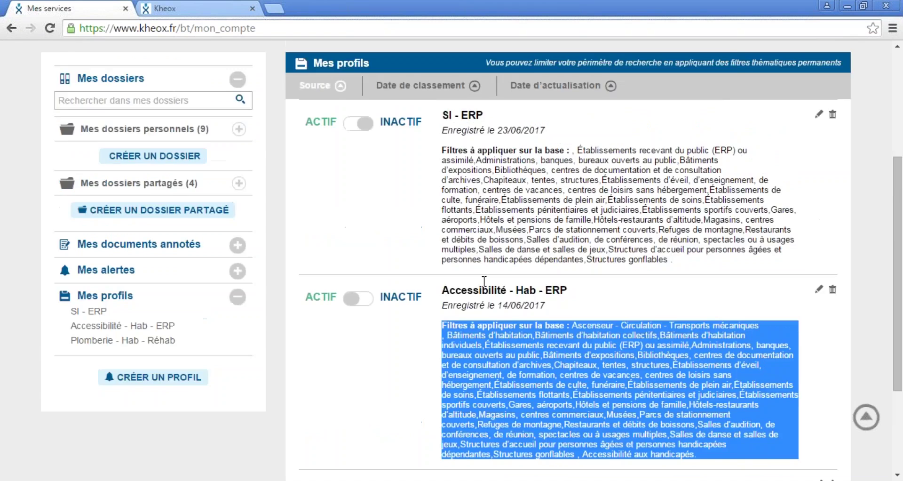
# Step: Go through the Accueil page to the document search results, reverse their date order and look through the list
pyautogui.click(88, 83)
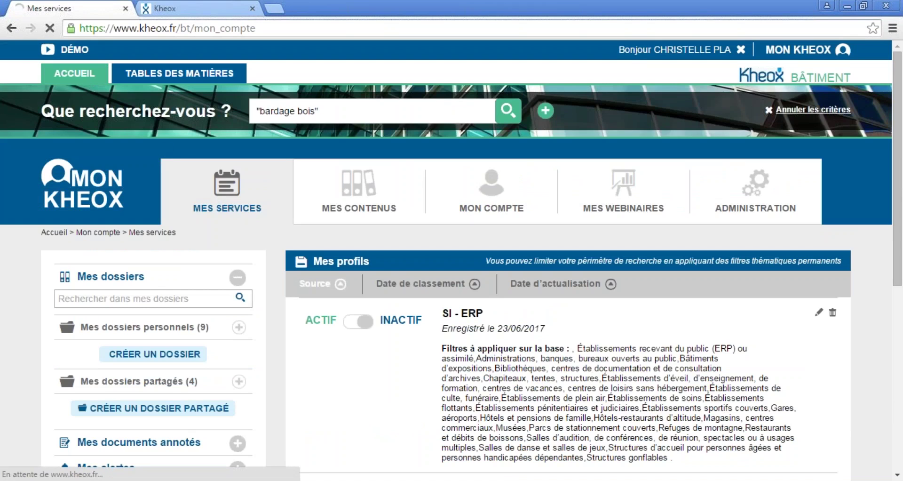
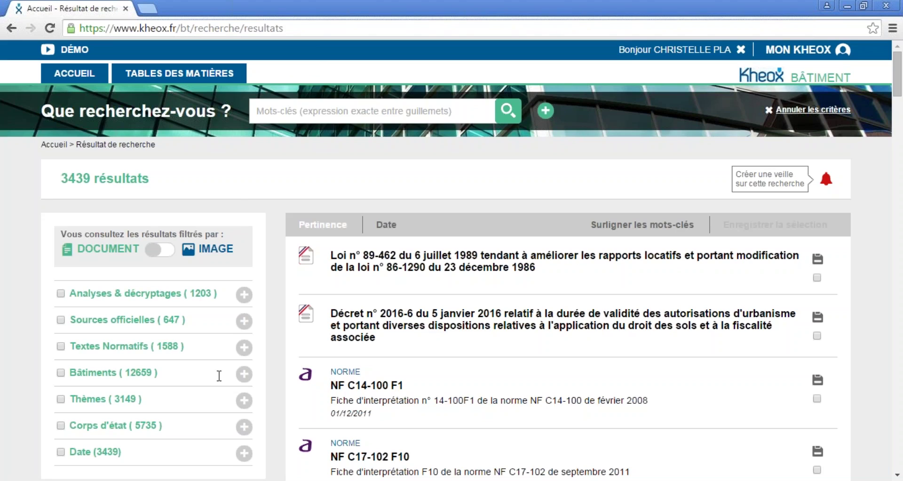
pyautogui.click(59, 77)
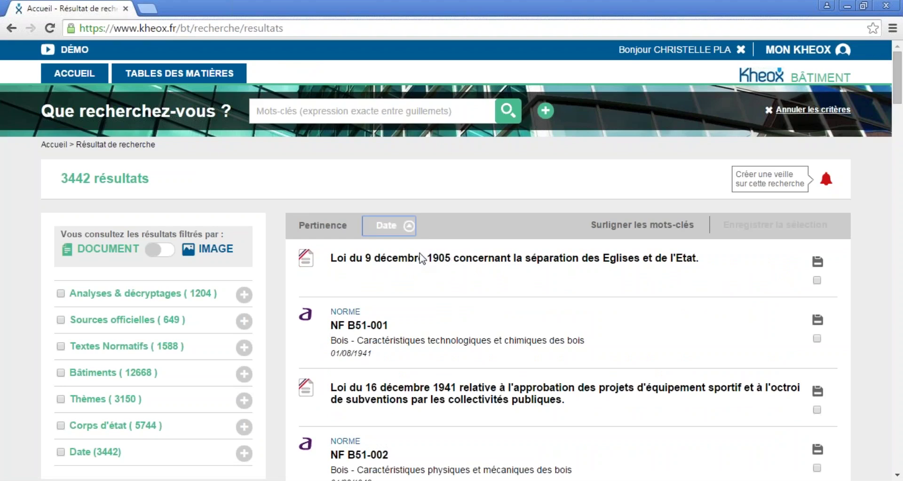
pyautogui.scroll(-3, 435, 263)
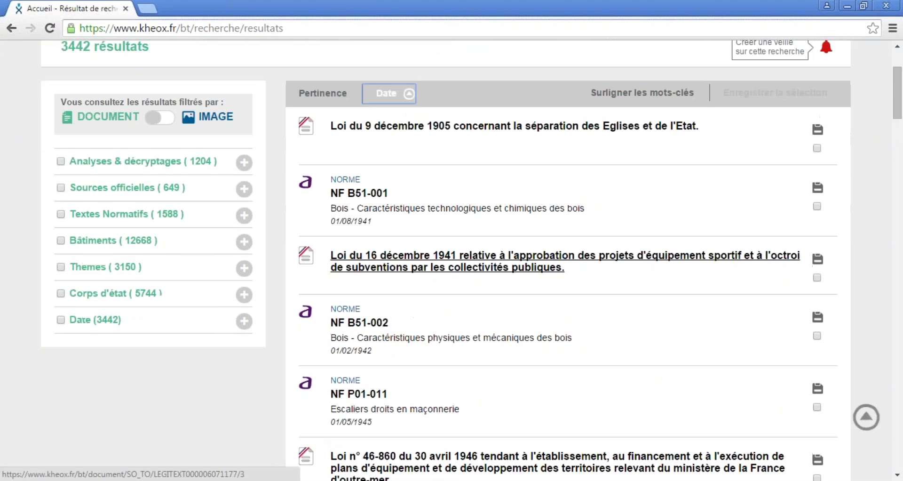
pyautogui.click(410, 95)
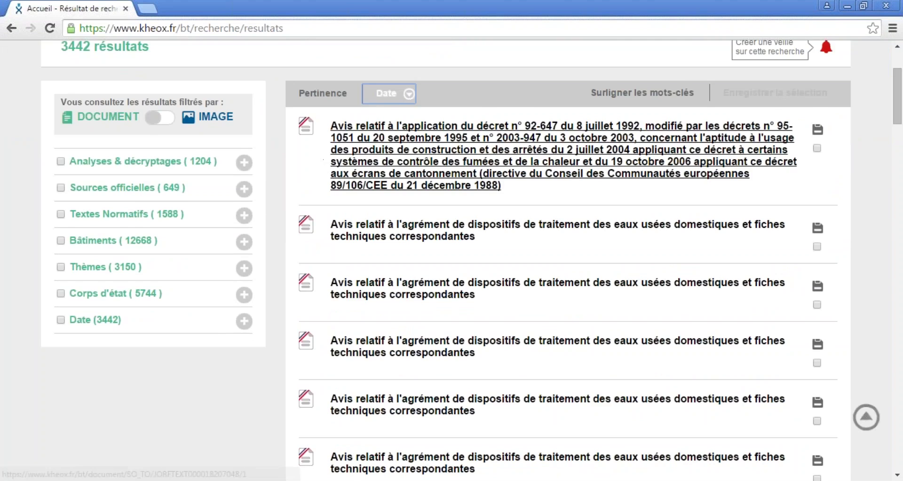
pyautogui.scroll(-2, 388, 161)
pyautogui.scroll(-15, 340, 207)
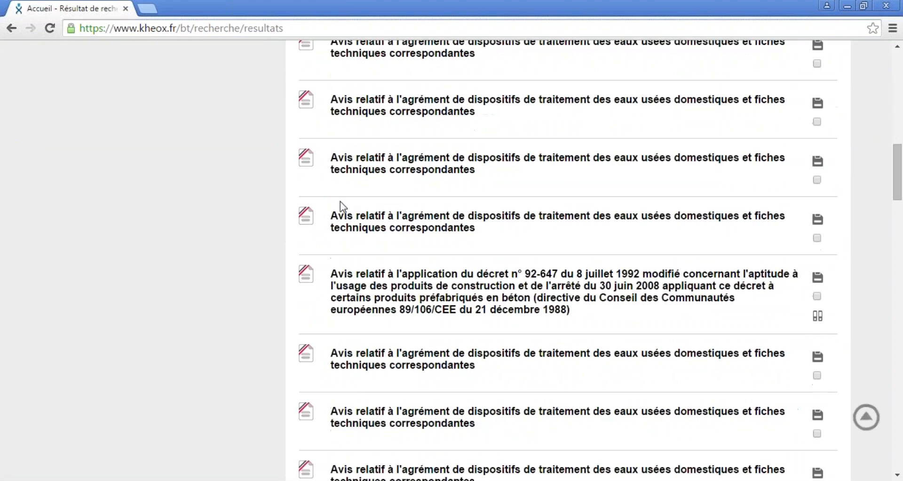
pyautogui.scroll(-5, 341, 207)
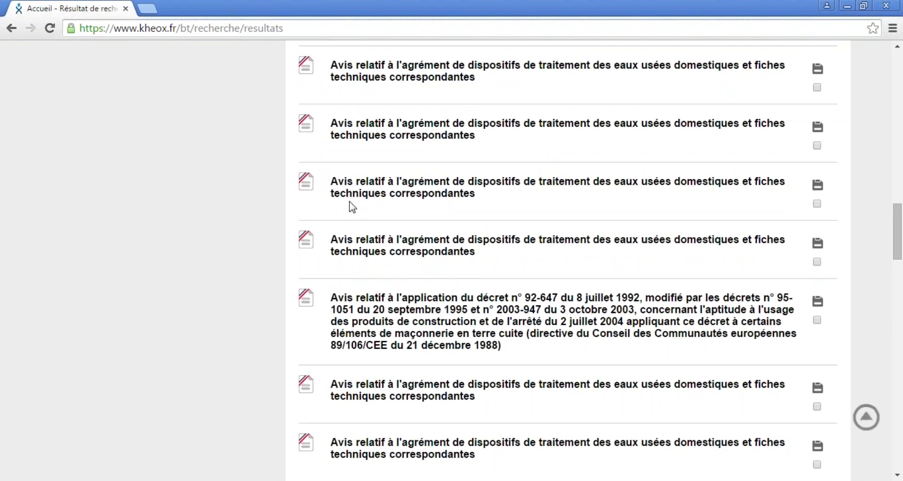
pyautogui.scroll(2, 350, 205)
pyautogui.scroll(20, 351, 205)
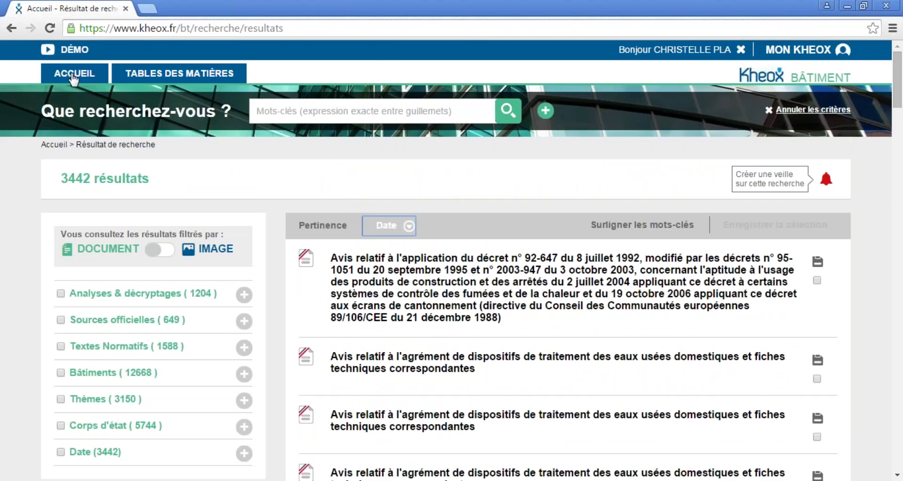
# Step: Return to Mes services in Mon Kheox and expand Mes profils down to the profile creation option
pyautogui.click(73, 76)
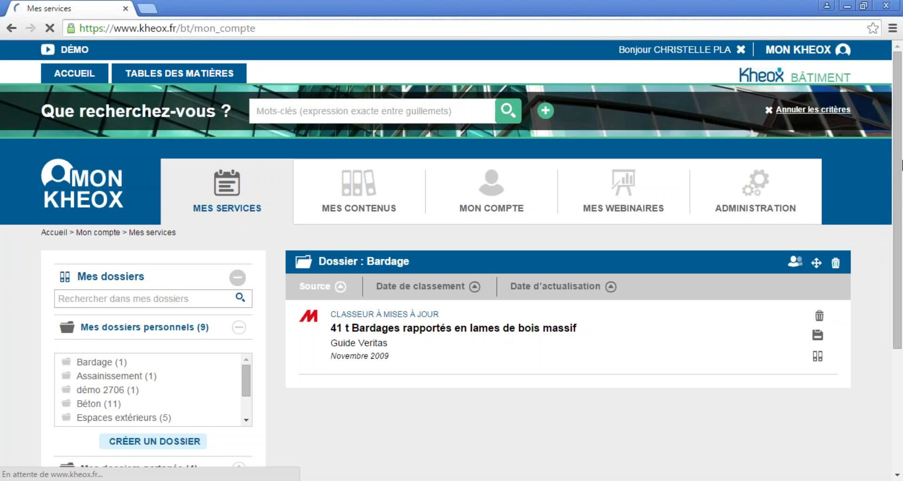
pyautogui.scroll(-2, 43, 327)
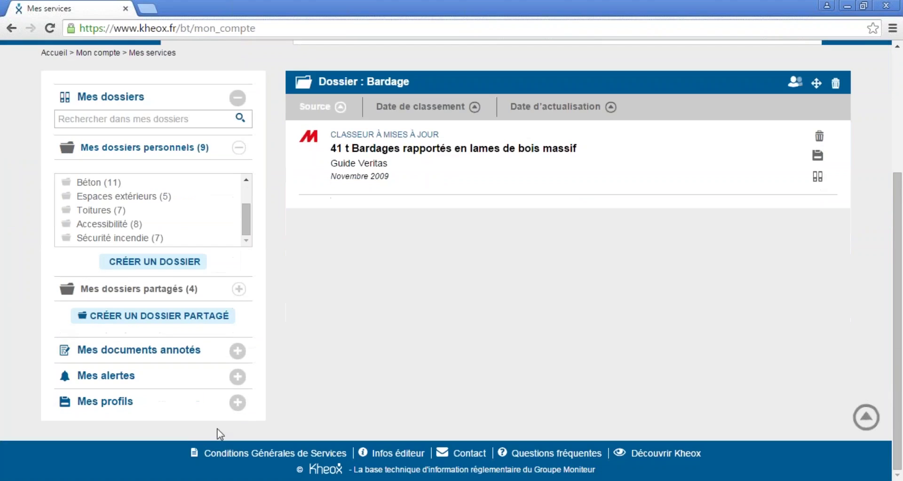
pyautogui.click(238, 402)
pyautogui.scroll(-2, 153, 404)
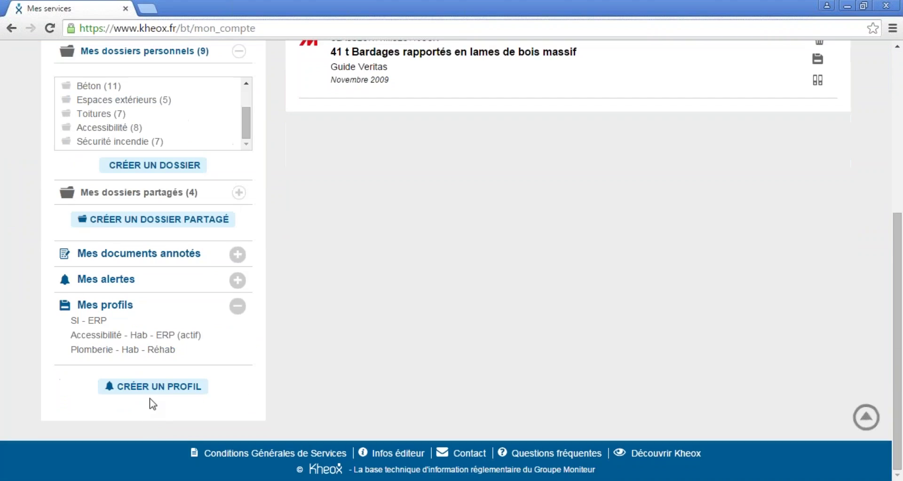
# Step: Open the profile creation form and look through its Corps d'état, Bâtiments and Thèmes criteria
pyautogui.click(154, 387)
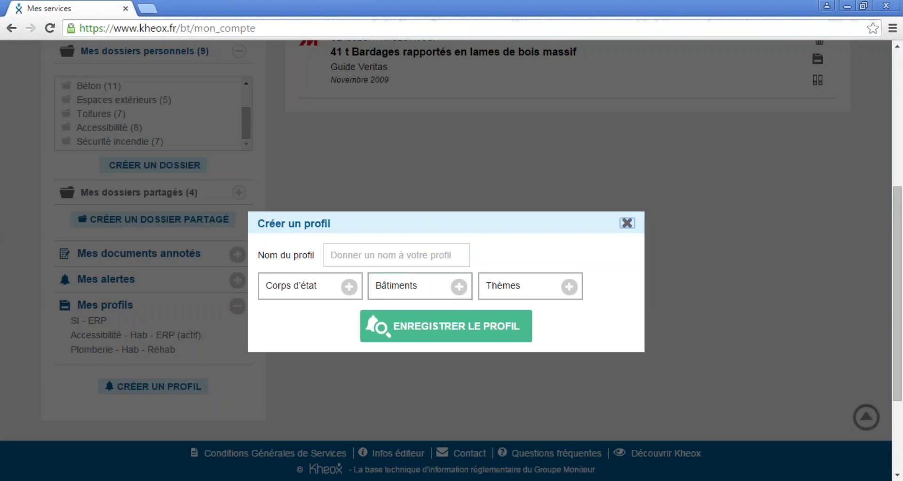
pyautogui.click(424, 257)
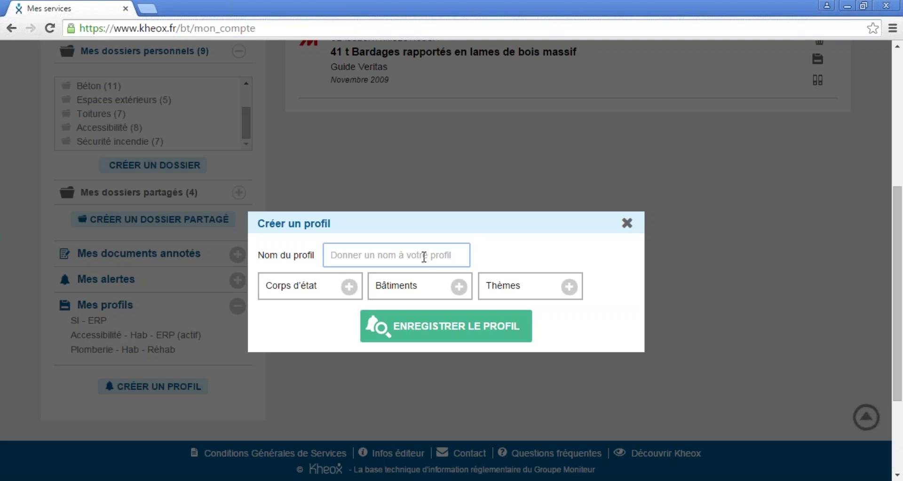
pyautogui.click(349, 286)
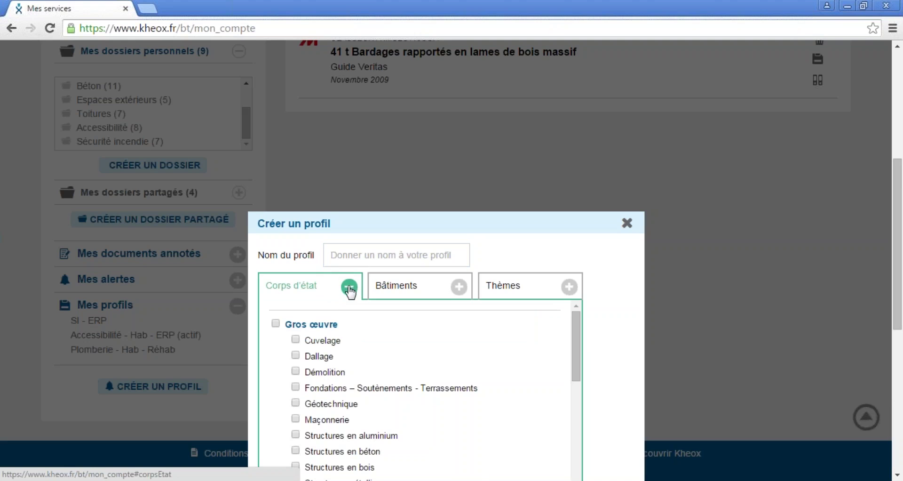
pyautogui.click(349, 287)
pyautogui.click(456, 288)
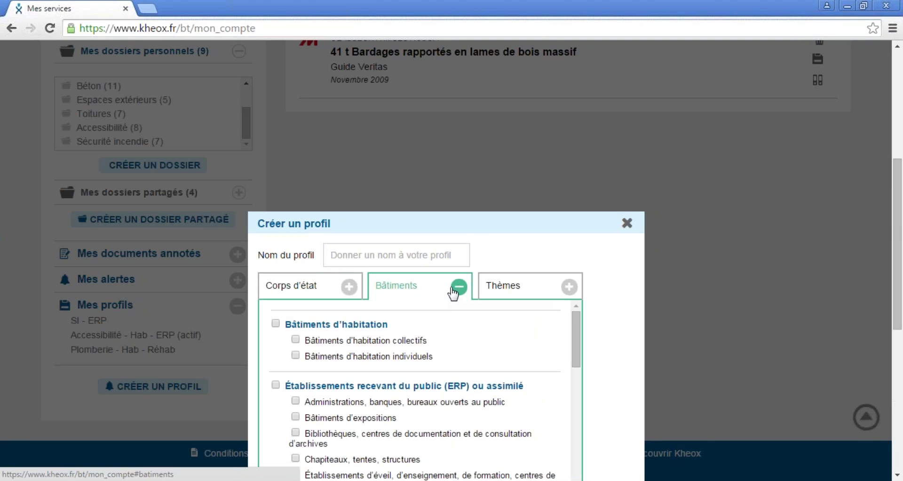
pyautogui.click(452, 289)
pyautogui.click(506, 289)
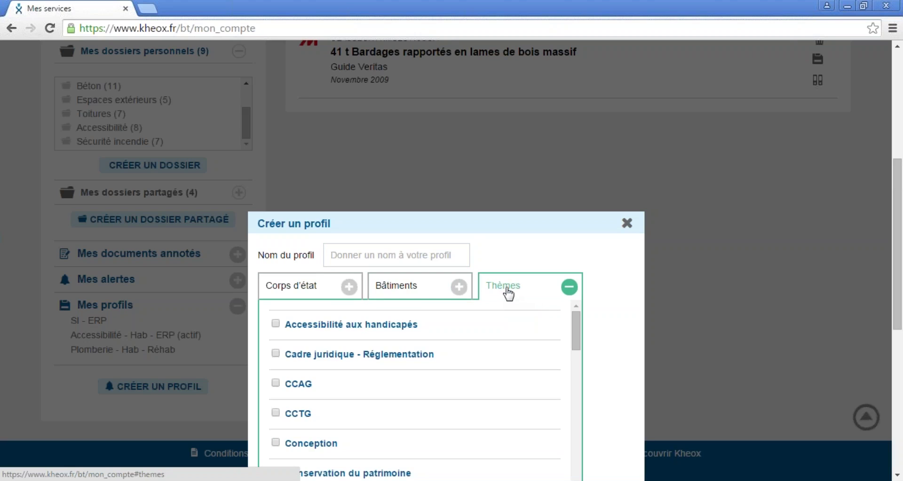
pyautogui.click(509, 294)
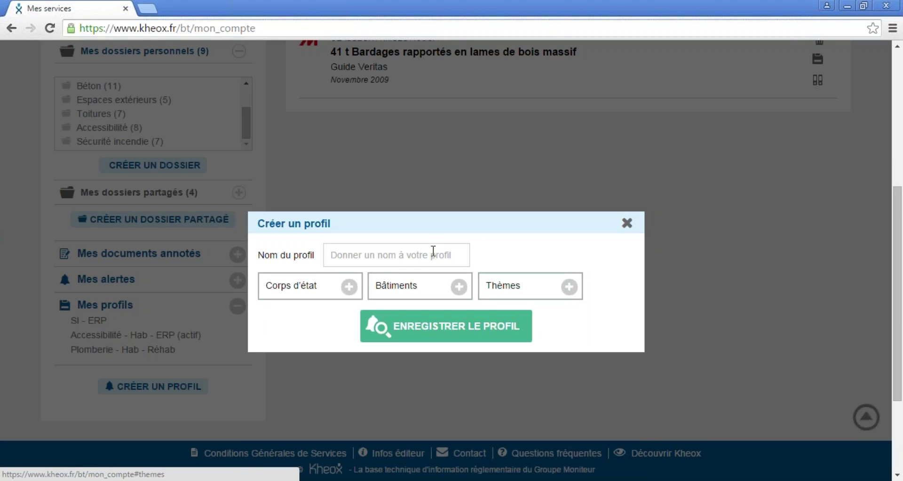
pyautogui.click(563, 288)
pyautogui.scroll(-4, 560, 303)
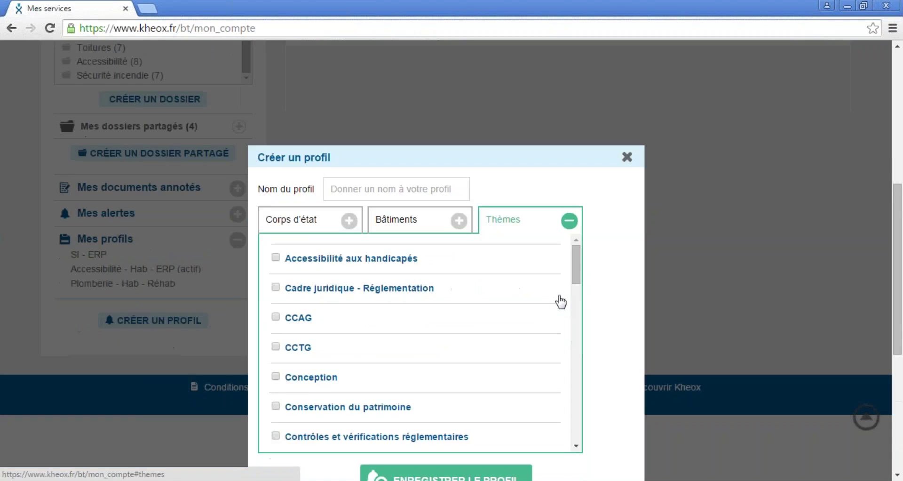
pyautogui.moveTo(575, 277); pyautogui.dragTo(577, 243)
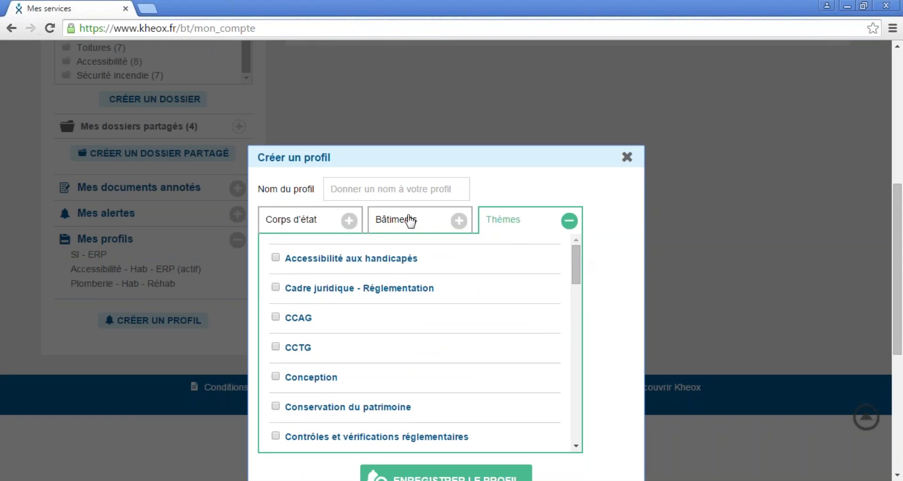
# Step: Select Ascenseur - Circulation - Transports mécaniques under Équipements techniques in the new profile's Corps d'état criteria
pyautogui.click(351, 220)
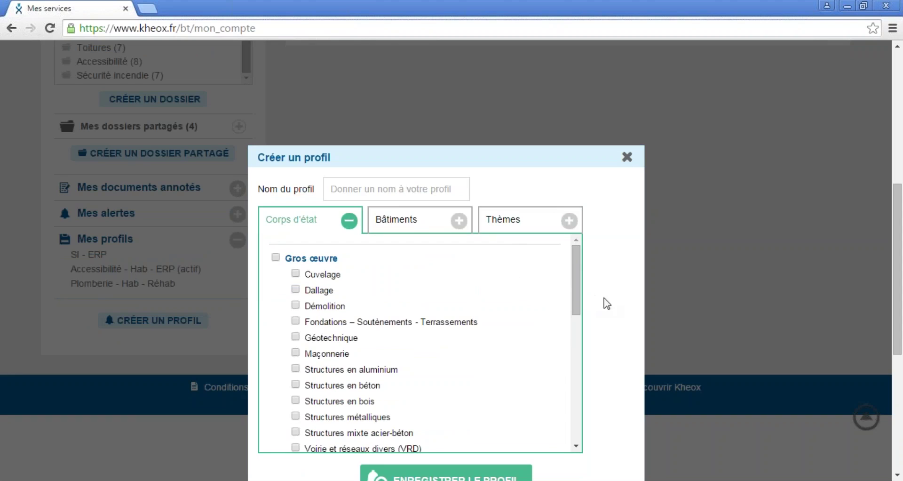
pyautogui.scroll(-1, 575, 305)
pyautogui.moveTo(576, 317); pyautogui.dragTo(571, 420)
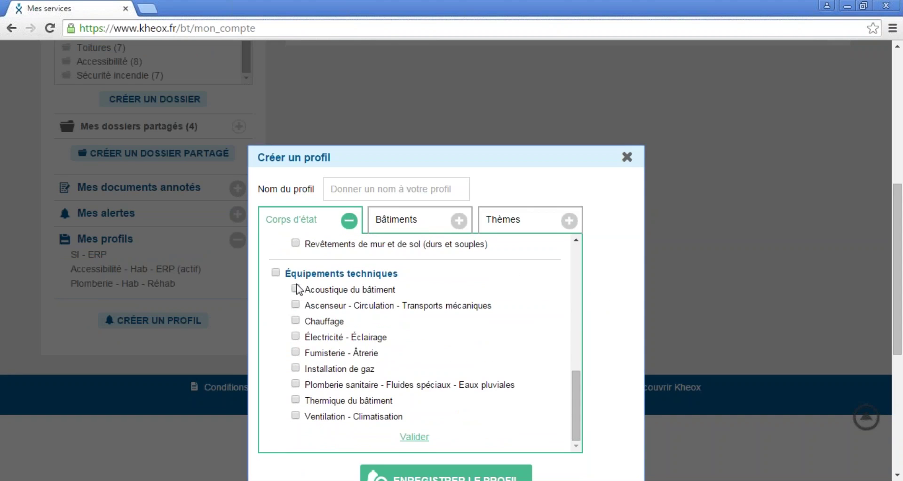
pyautogui.click(296, 306)
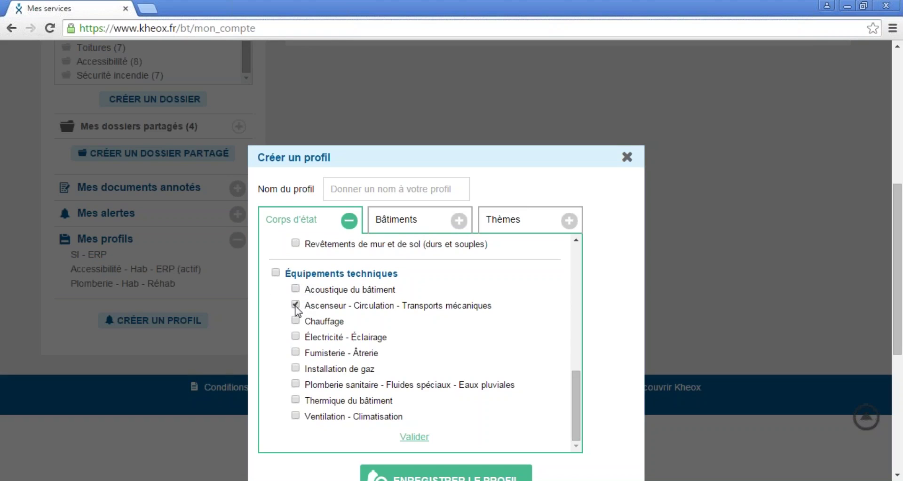
# Step: Add the Immeubles de grande hauteur building type and the Sécurité incendie theme to the new profile
pyautogui.click(460, 223)
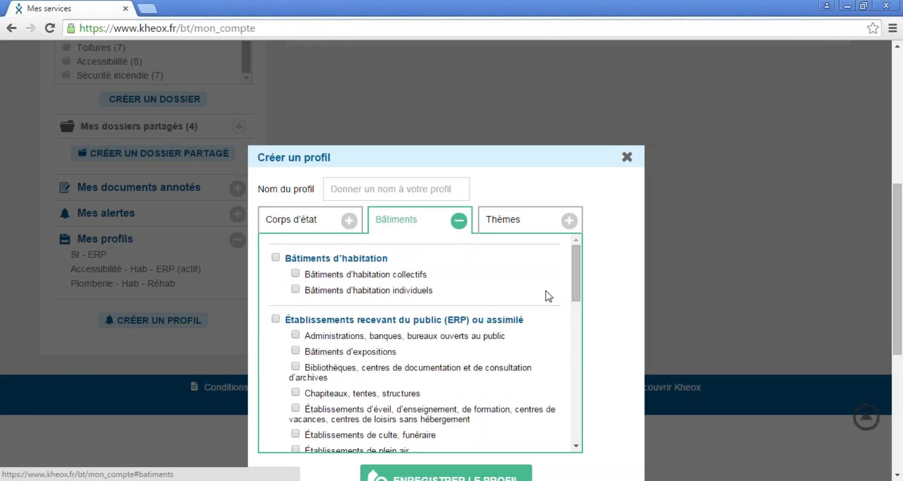
pyautogui.moveTo(573, 281); pyautogui.dragTo(564, 412)
pyautogui.click(275, 285)
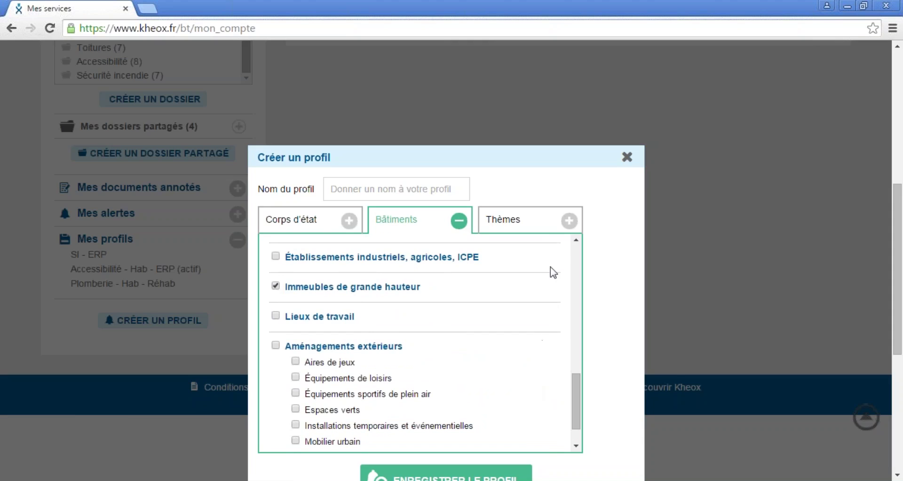
pyautogui.click(568, 221)
pyautogui.moveTo(578, 286); pyautogui.dragTo(565, 407)
pyautogui.click(276, 363)
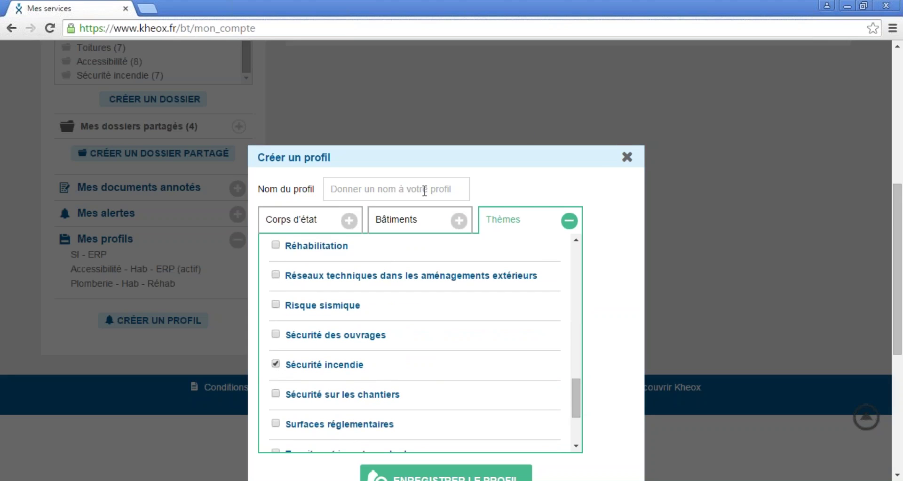
pyautogui.click(520, 227)
# Step: Name the new profile "Ascenceur _ IGH _ SI"
pyautogui.write('ASce')
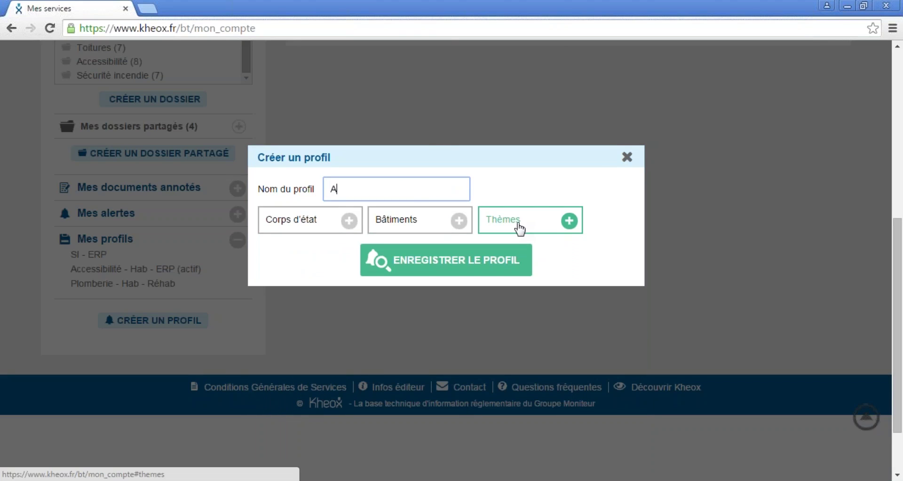
pyautogui.press('BackSpace')
pyautogui.press('BackSpace')
pyautogui.press('BackSpace')
pyautogui.write('scenceur _ IGH')
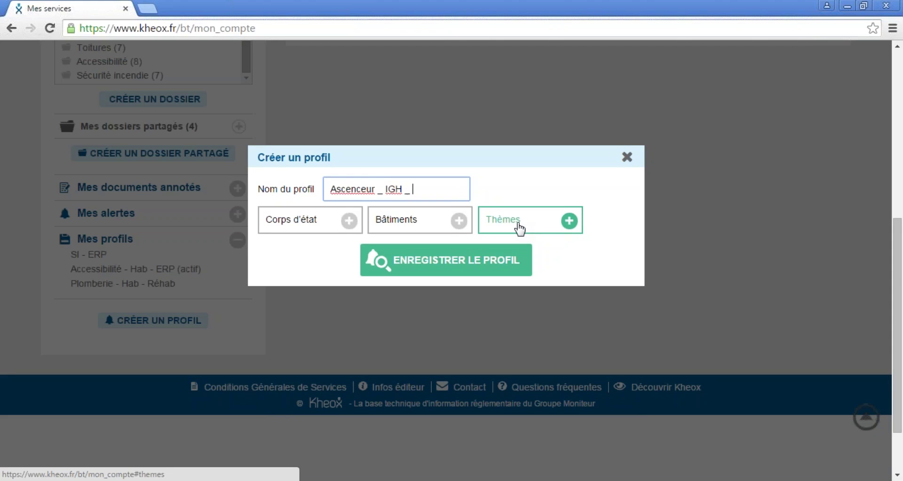
pyautogui.write(' _ SI')
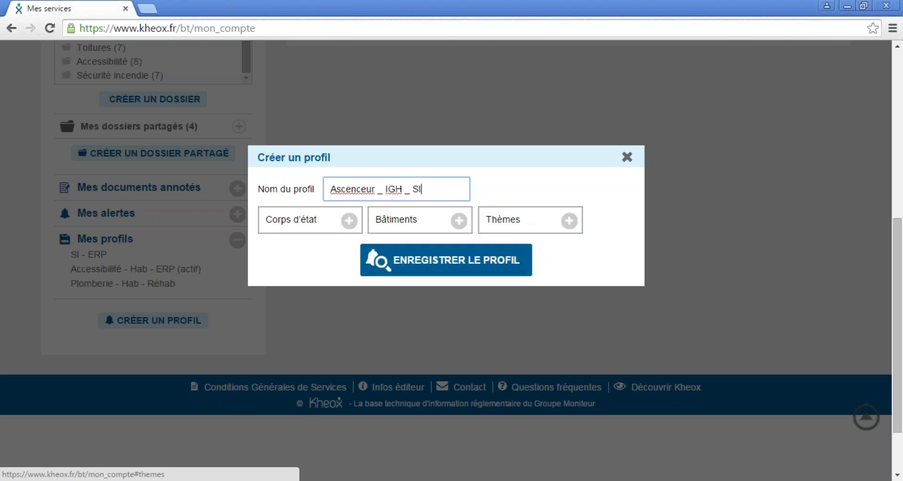
# Step: Correct the first word of the profile name to Ascenseur with the spelling suggestion and save the profile
pyautogui.click(368, 189)
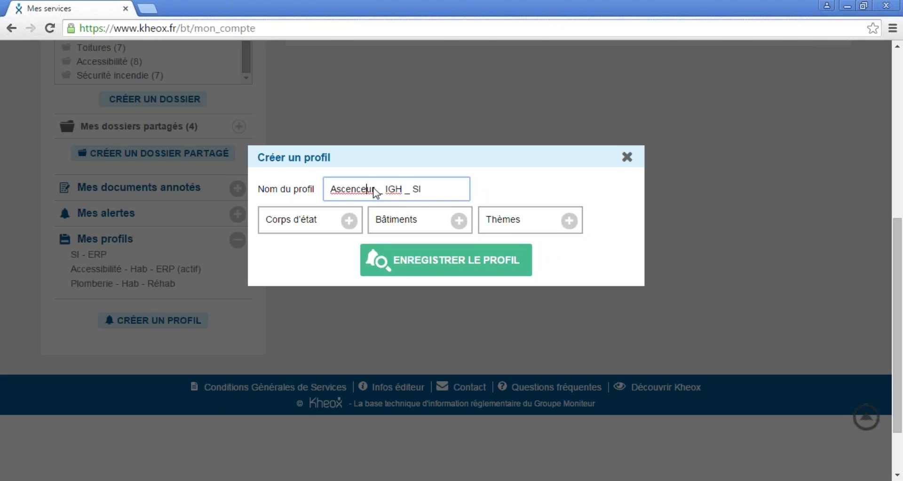
pyautogui.rightClick(375, 192)
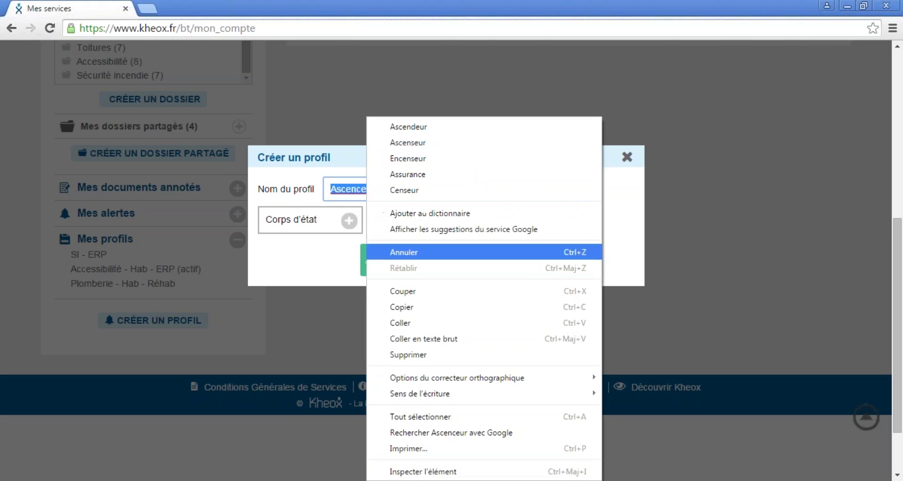
pyautogui.click(408, 143)
pyautogui.click(423, 260)
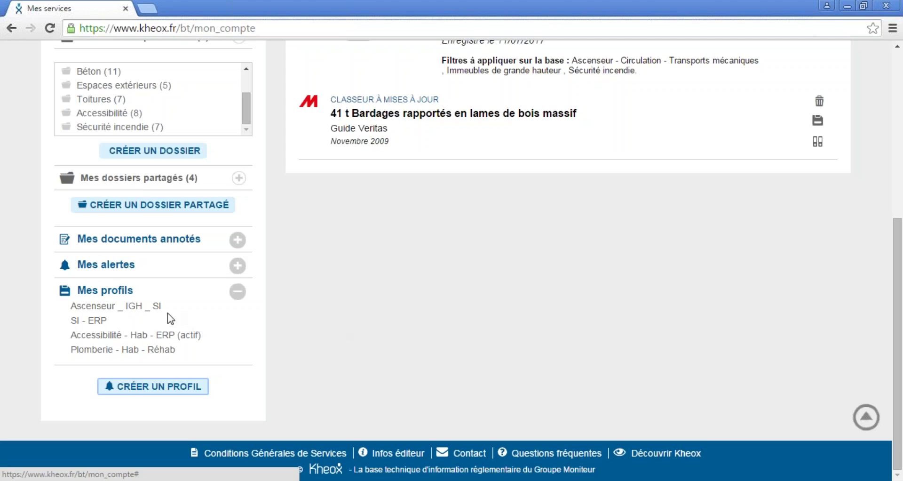
# Step: Review the saved Ascenseur _ IGH _ SI profile and display the full Mes profils list
pyautogui.scroll(1, 408, 277)
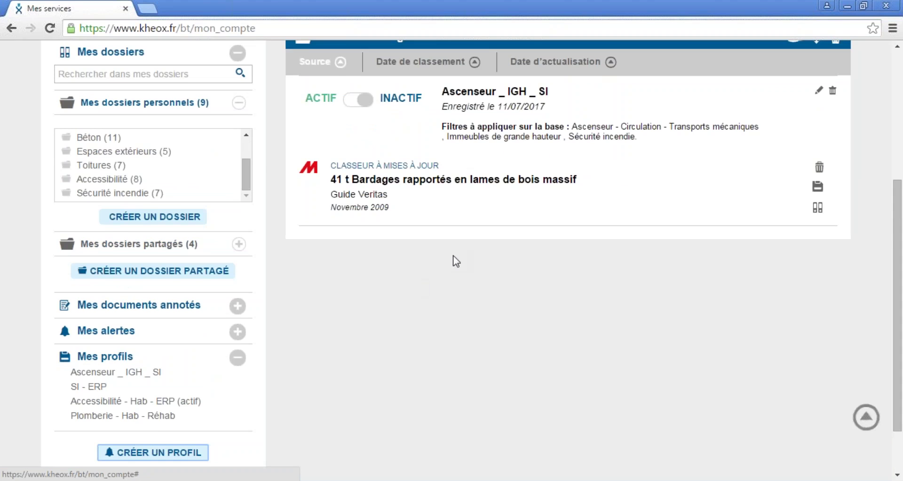
pyautogui.scroll(1, 453, 255)
pyautogui.scroll(-1, 453, 285)
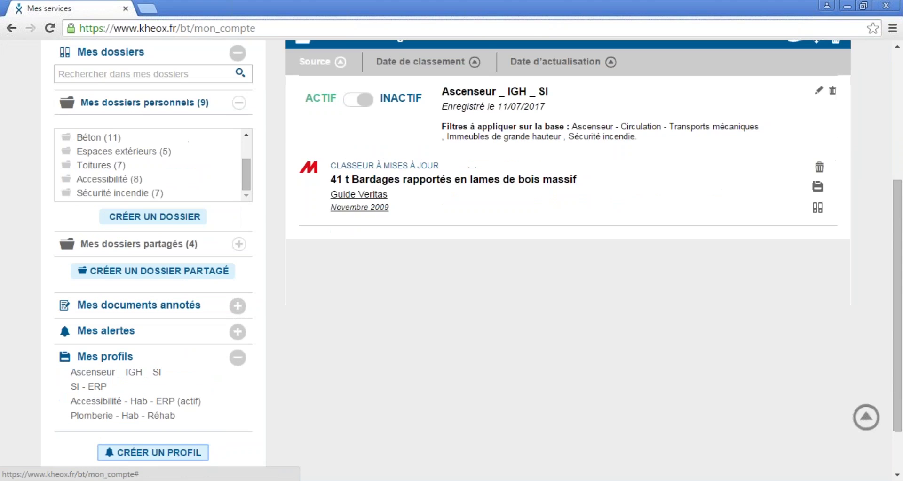
pyautogui.click(123, 362)
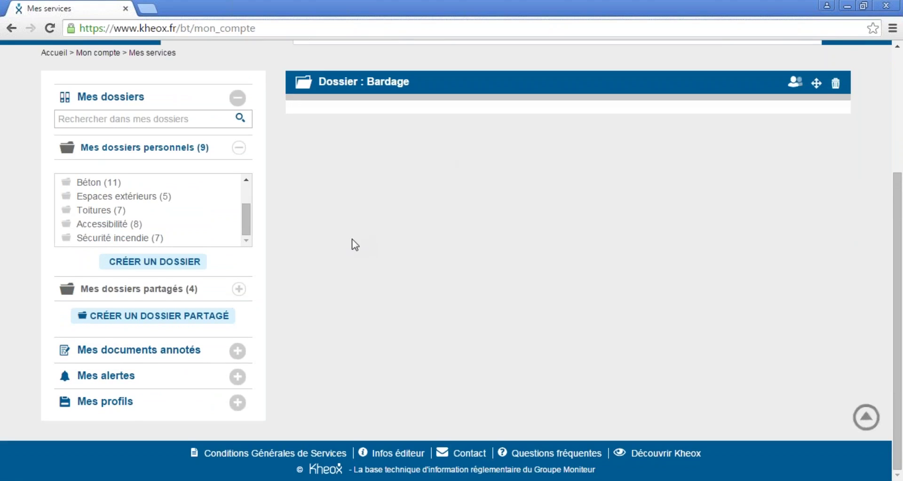
pyautogui.click(134, 402)
pyautogui.scroll(-2, 141, 338)
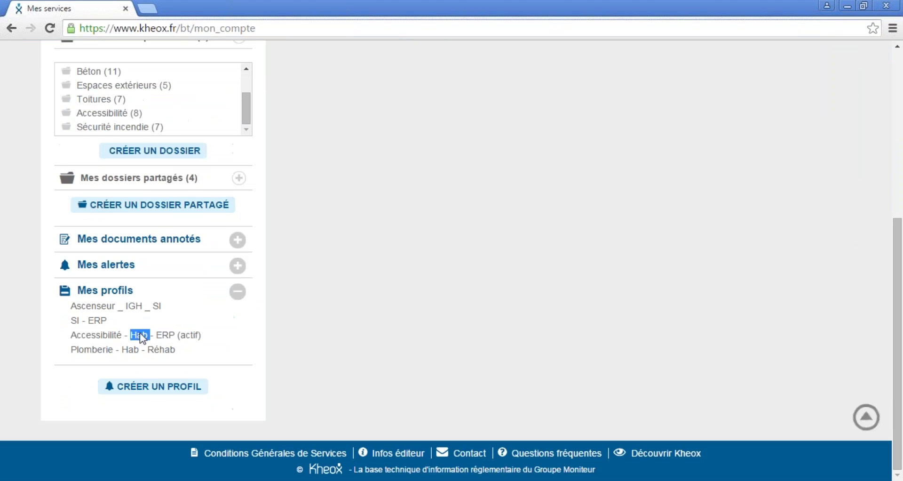
pyautogui.doubleClick(108, 305)
pyautogui.scroll(7, 109, 311)
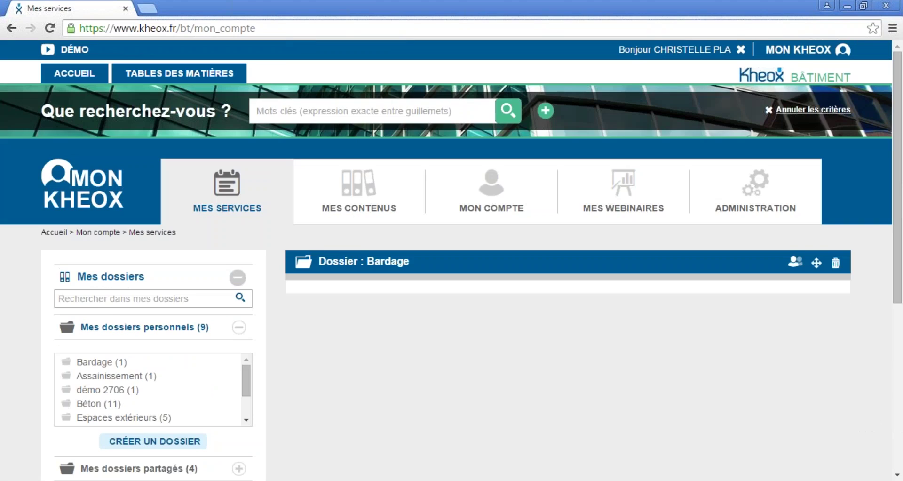
pyautogui.click(107, 75)
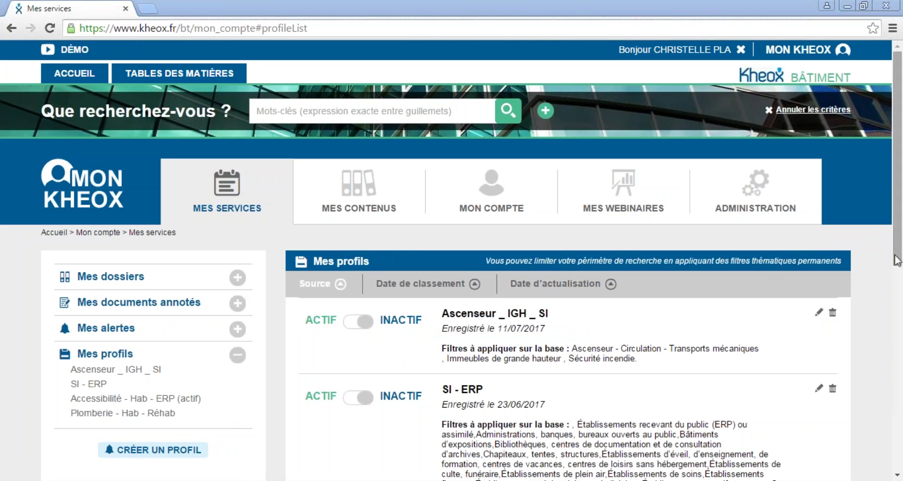
# Step: Deactivate the Accessibilité - Hab - ERP profile and activate Ascenseur _ IGH _ SI, dismissing both confirmations
pyautogui.scroll(-5, 901, 243)
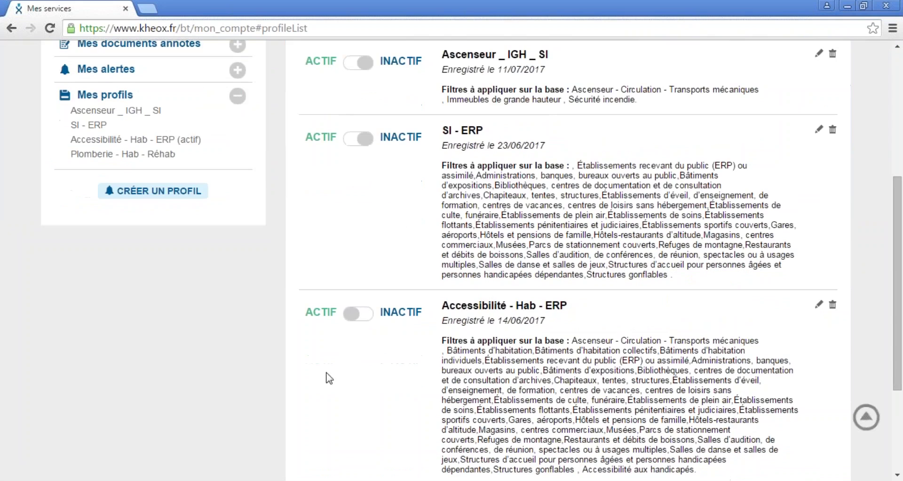
pyautogui.click(369, 314)
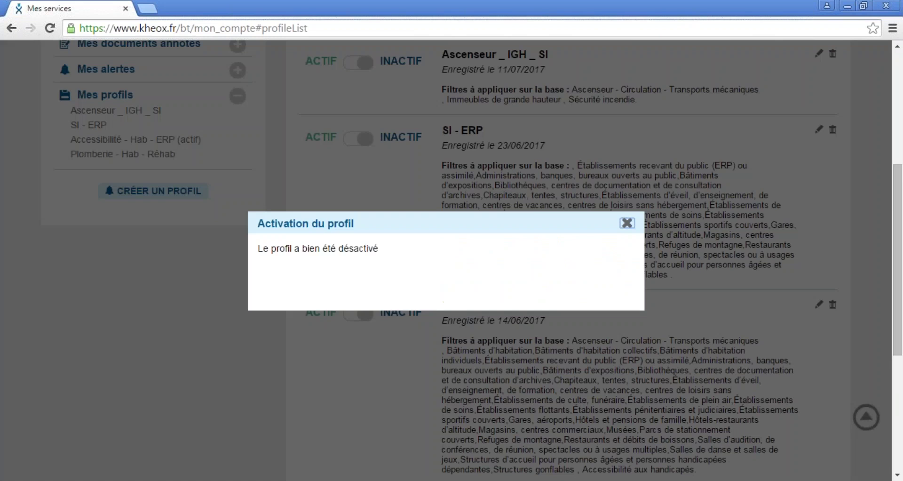
pyautogui.click(627, 223)
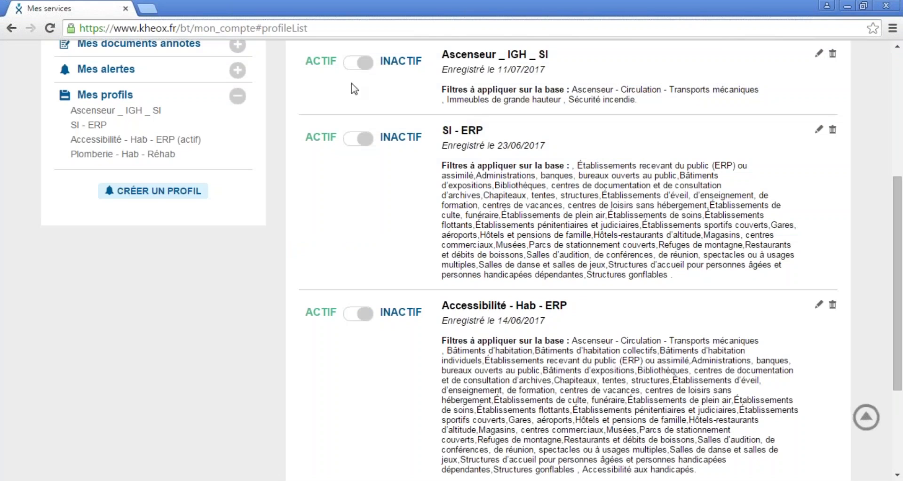
pyautogui.click(362, 64)
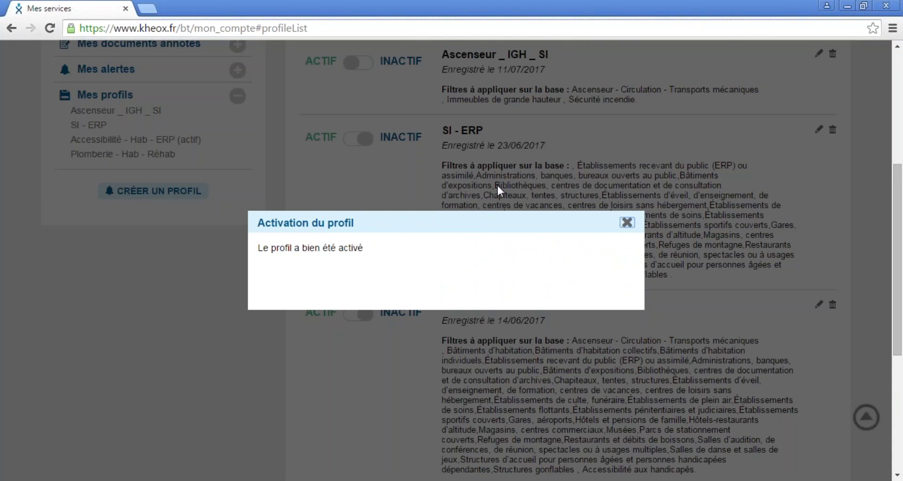
pyautogui.click(629, 223)
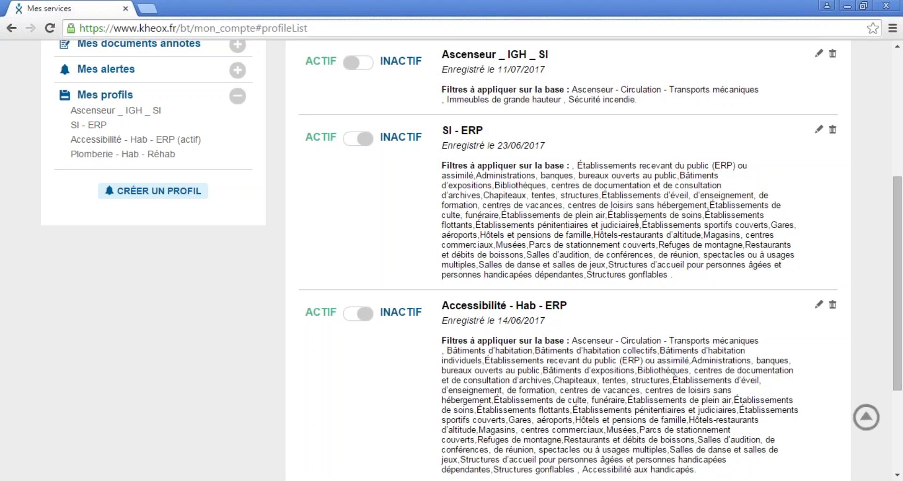
# Step: Run a document search without keywords, check the results total and return to the Accueil page
pyautogui.scroll(6, 636, 217)
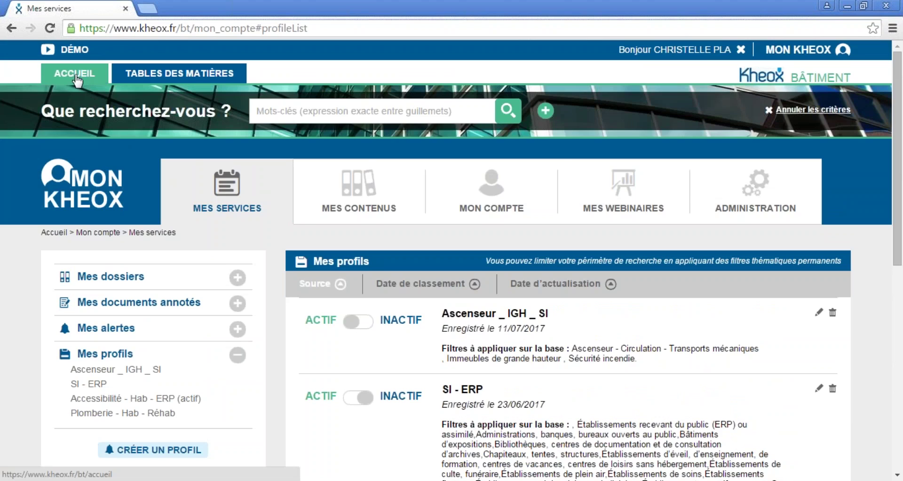
pyautogui.moveTo(78, 80); pyautogui.dragTo(515, 154)
pyautogui.click(508, 113)
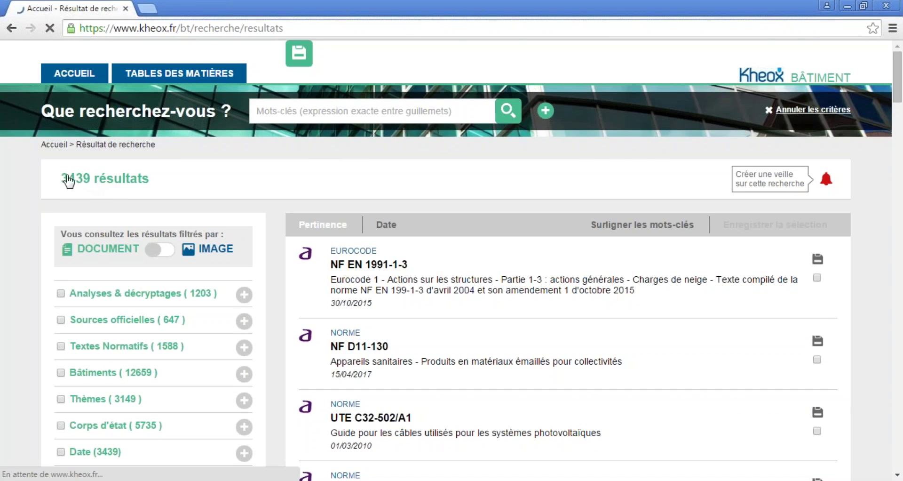
pyautogui.tripleClick(153, 182)
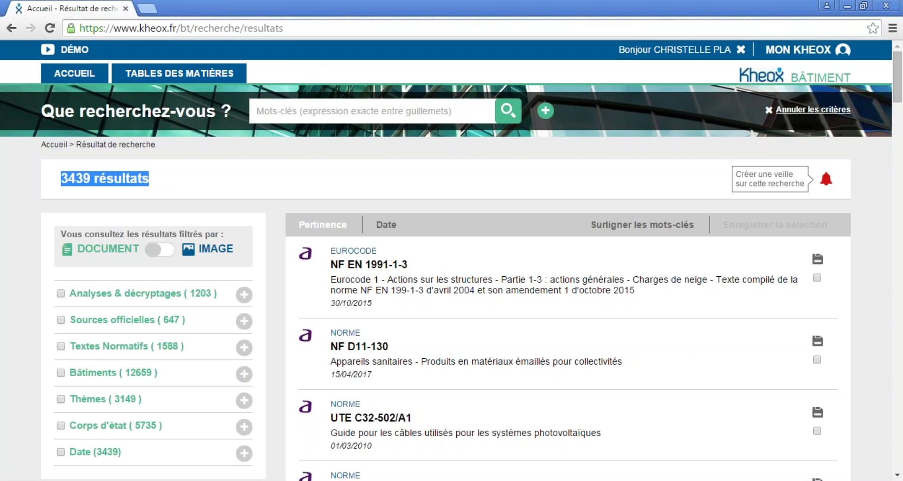
pyautogui.click(74, 73)
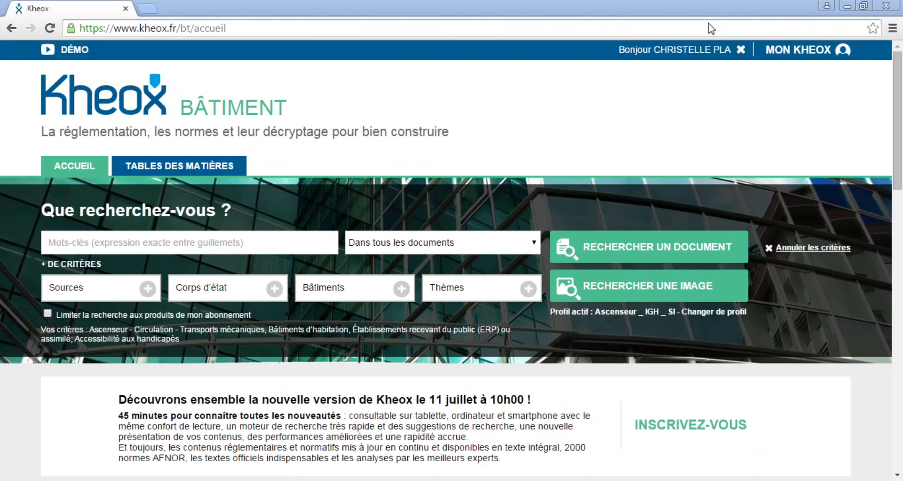
# Step: Open Mon Kheox, display Mes contenus and highlight the access level included in the subscription
pyautogui.click(824, 51)
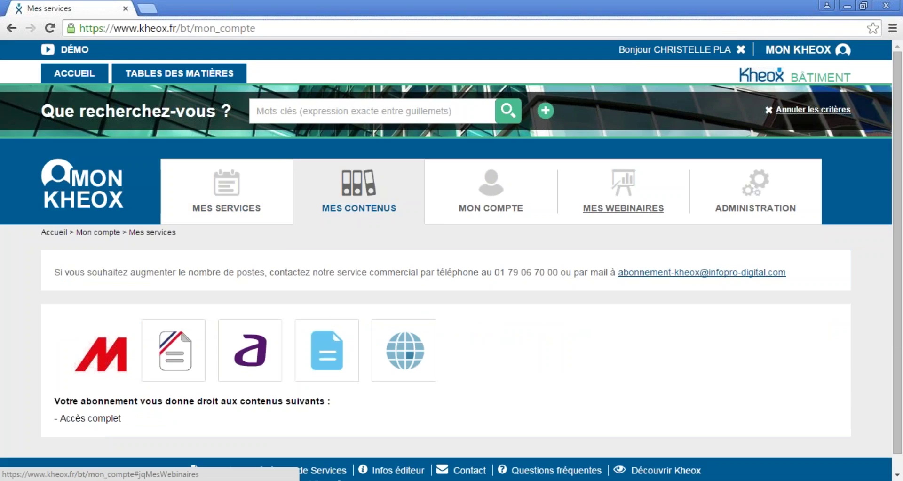
pyautogui.scroll(-1, 555, 269)
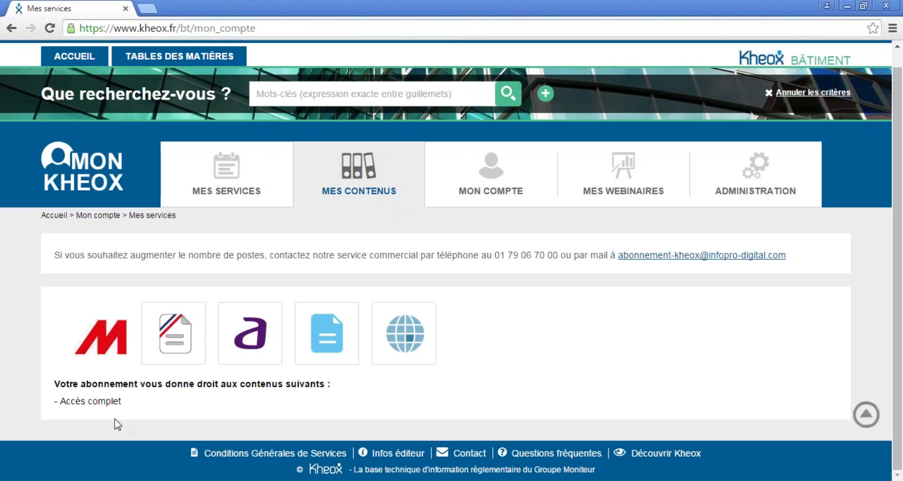
pyautogui.tripleClick(117, 400)
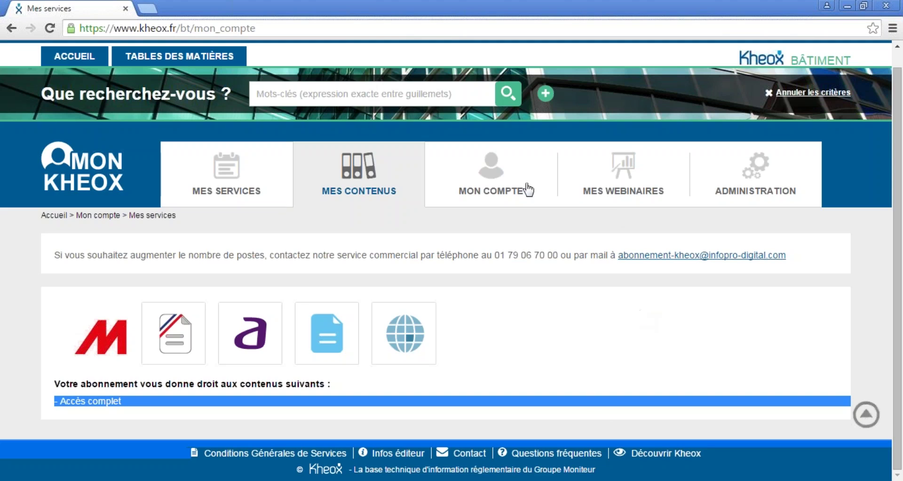
# Step: Browse the Rendez-Vous Experts reports and online presentations in Mes webinaires, returning to the start of the list
pyautogui.click(602, 182)
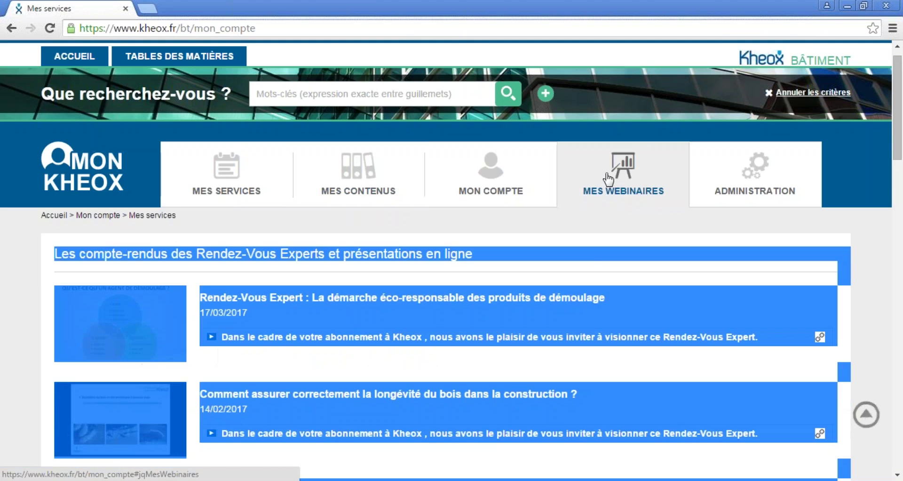
pyautogui.click(592, 263)
pyautogui.scroll(-1, 593, 262)
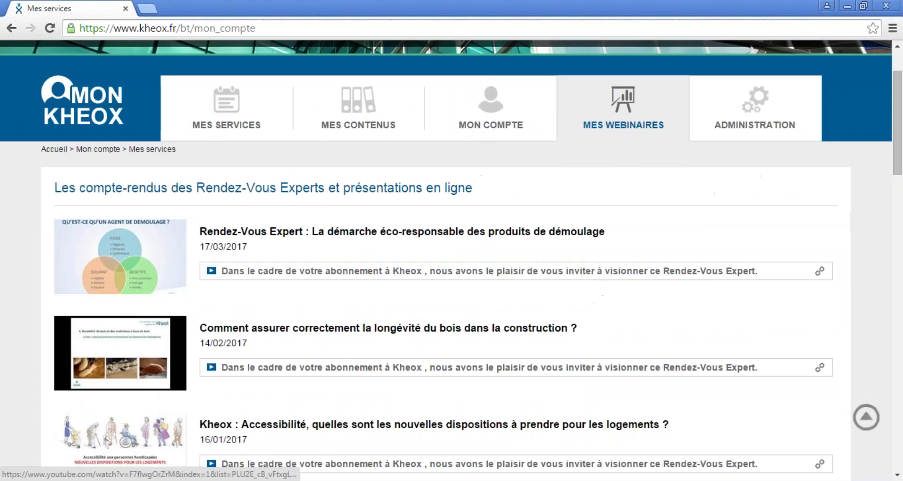
pyautogui.scroll(-3, 538, 271)
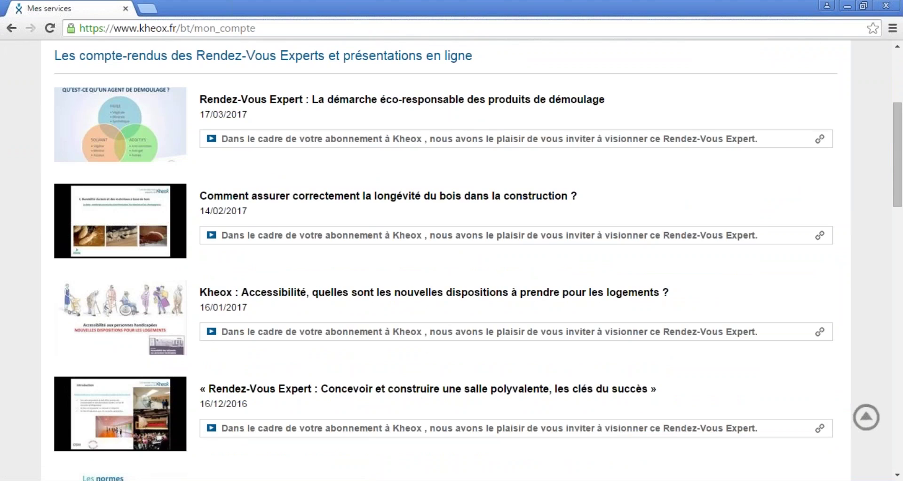
pyautogui.scroll(-3, 541, 279)
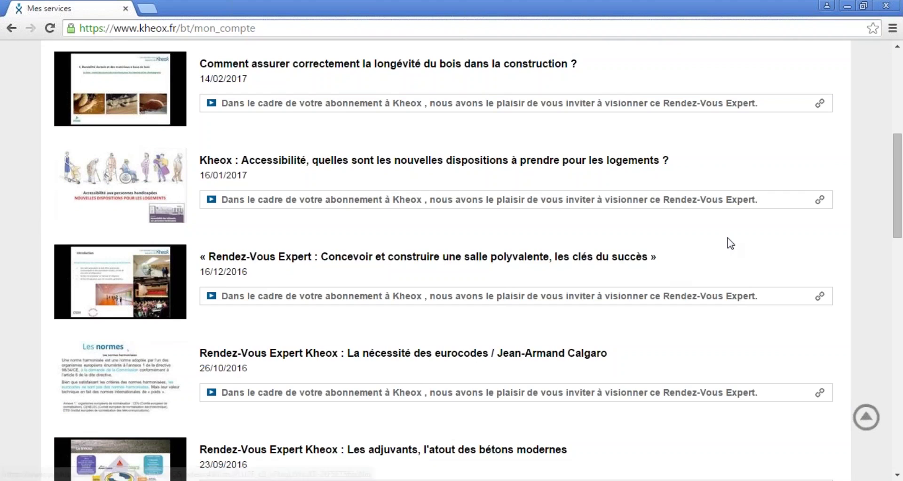
pyautogui.scroll(-2, 732, 244)
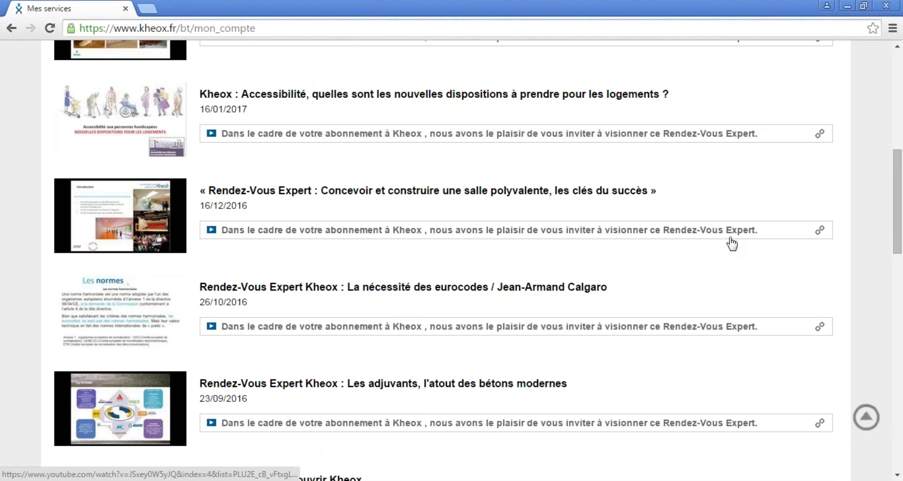
pyautogui.scroll(-4, 732, 244)
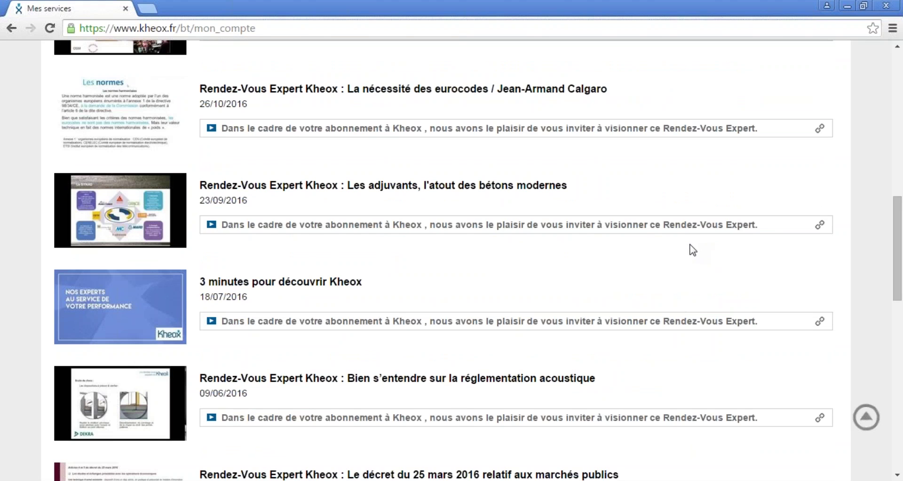
pyautogui.scroll(-1, 693, 250)
pyautogui.scroll(12, 687, 250)
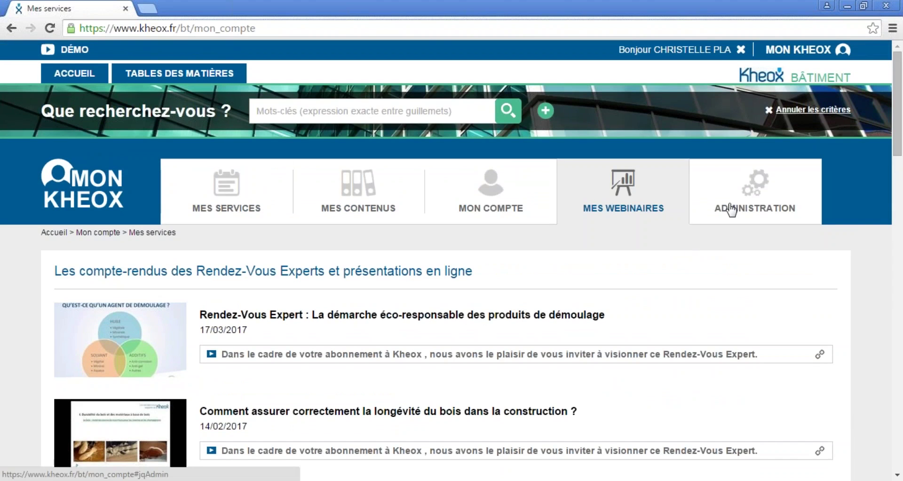
pyautogui.click(731, 211)
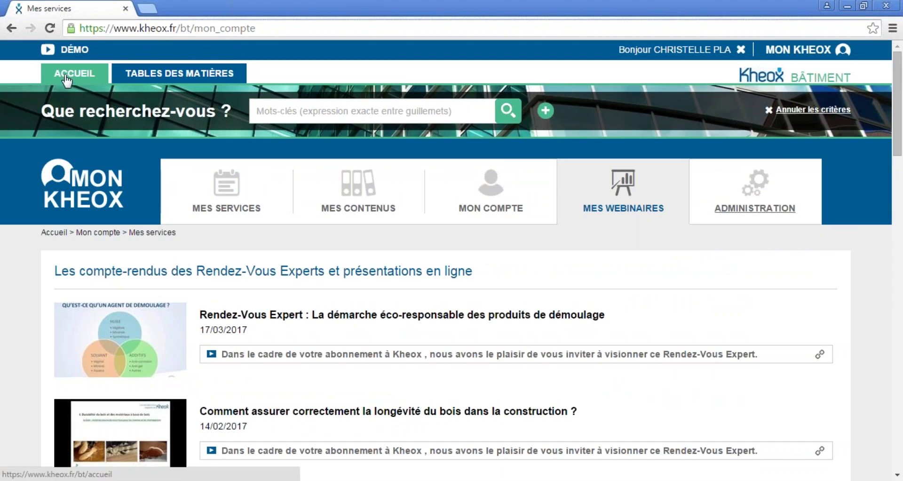